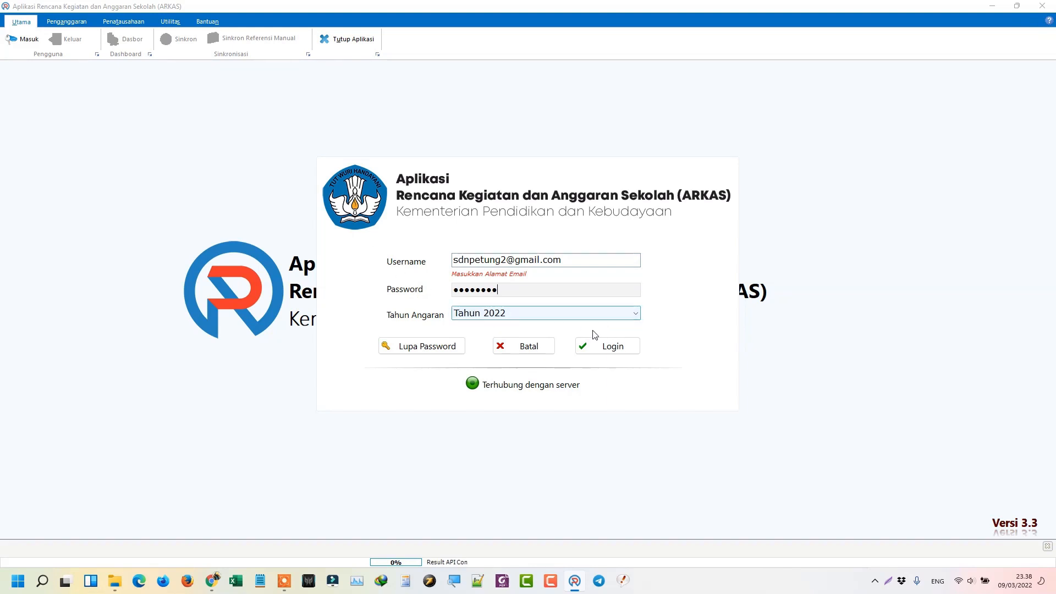
Step: Log in to the school's ARKAS account with Tahun Anggaran set to 2022
left_click(627, 355)
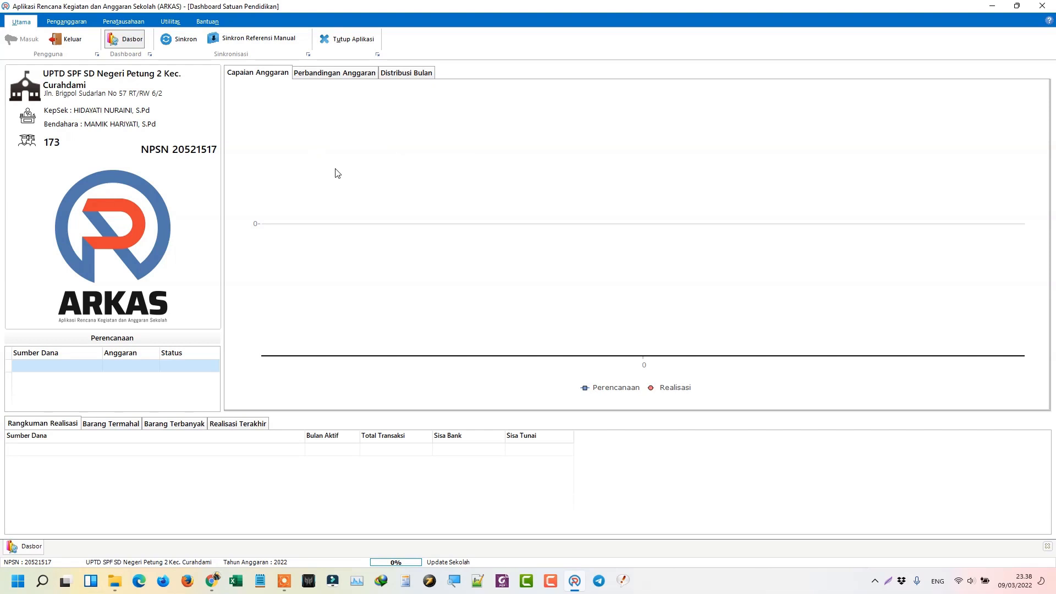
Step: Run Sinkron and let the school's data synchronise to 100%
left_click(180, 44)
Step: Review the Penanggung Jawab officials under Kertas Kerja, then go to Aktivasi Kertas Kerja
left_click(83, 25)
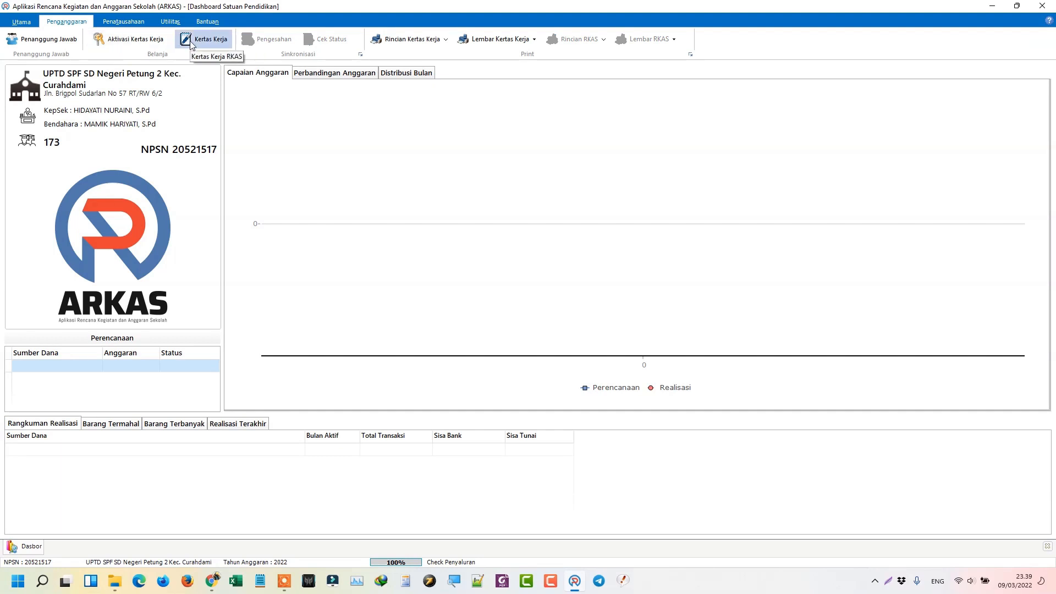
left_click(203, 39)
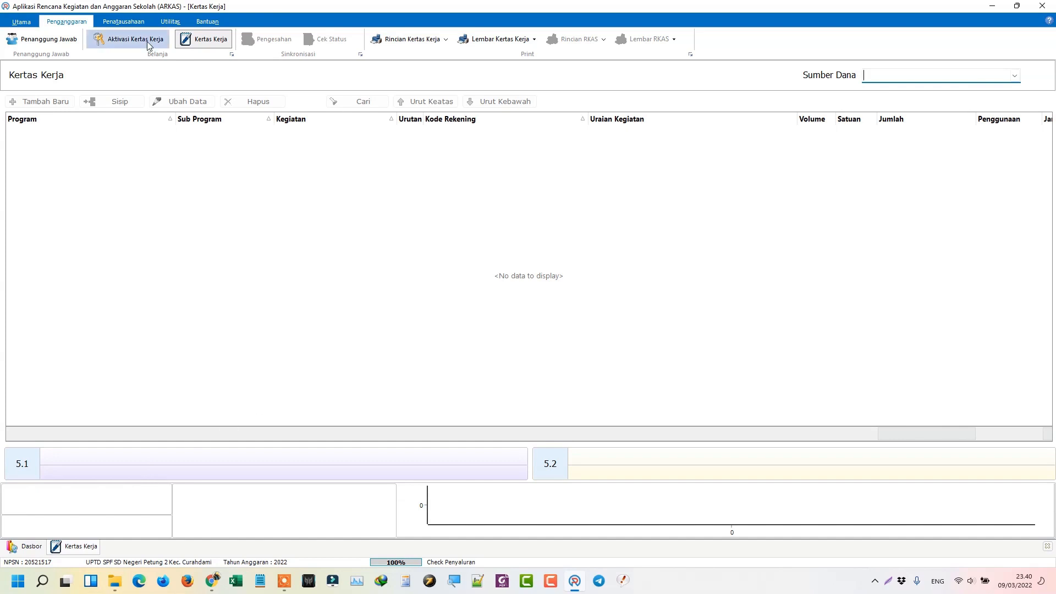
left_click(74, 41)
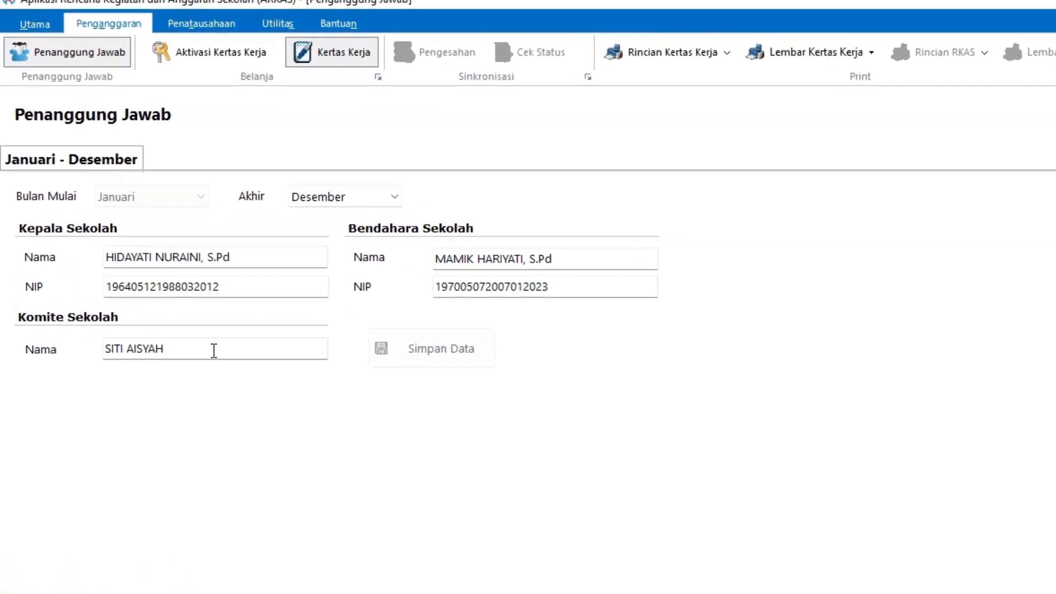
left_click(214, 350)
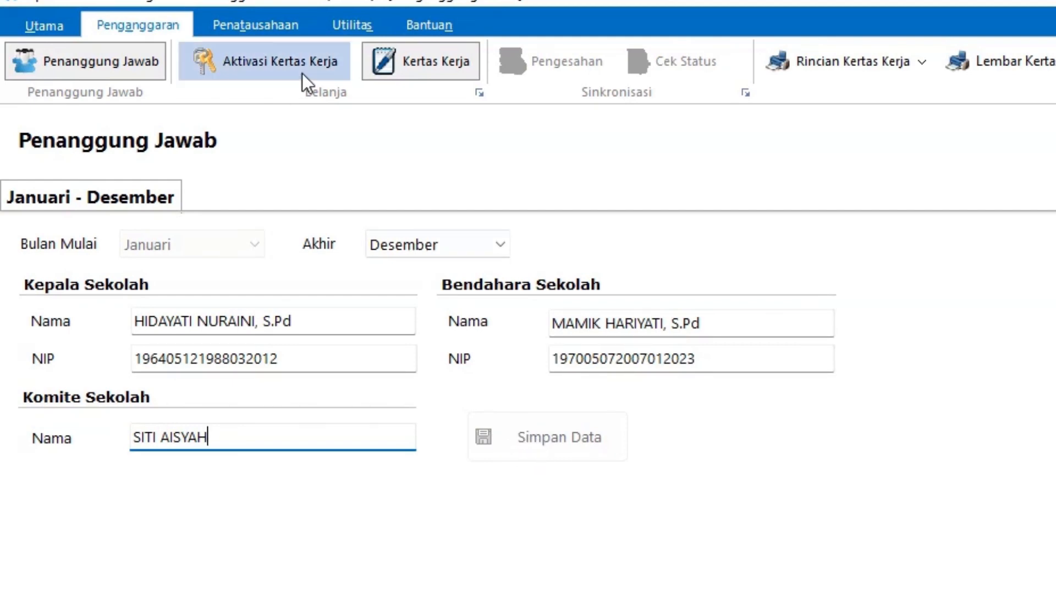
left_click(285, 63)
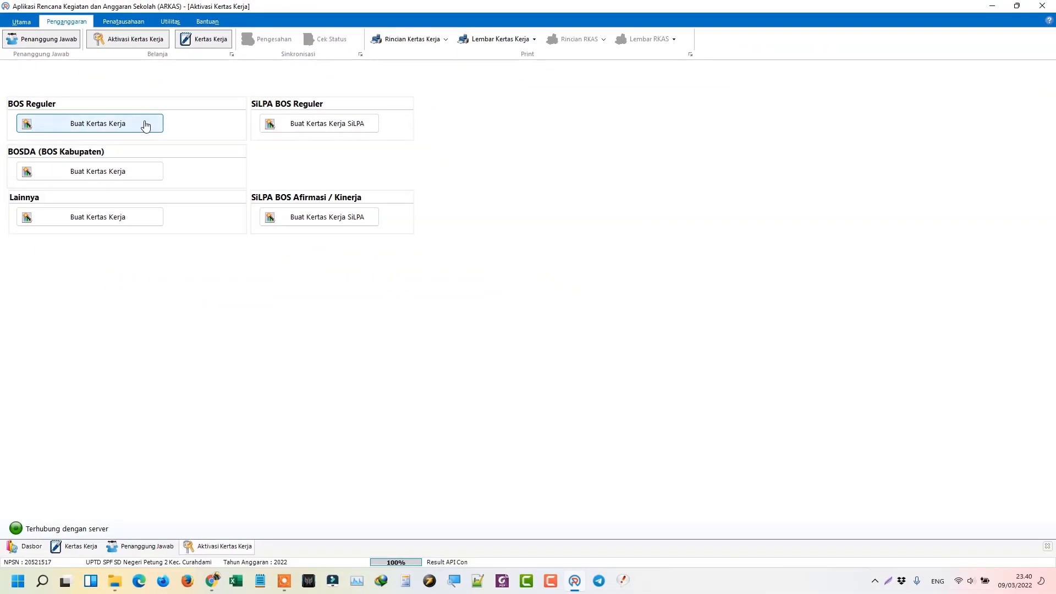
Step: Create the BOS Reguler worksheet with 'Copy dari Anggaran Tahun Sebelumnya' kept ticked, allocation 162.620.000
left_click(92, 125)
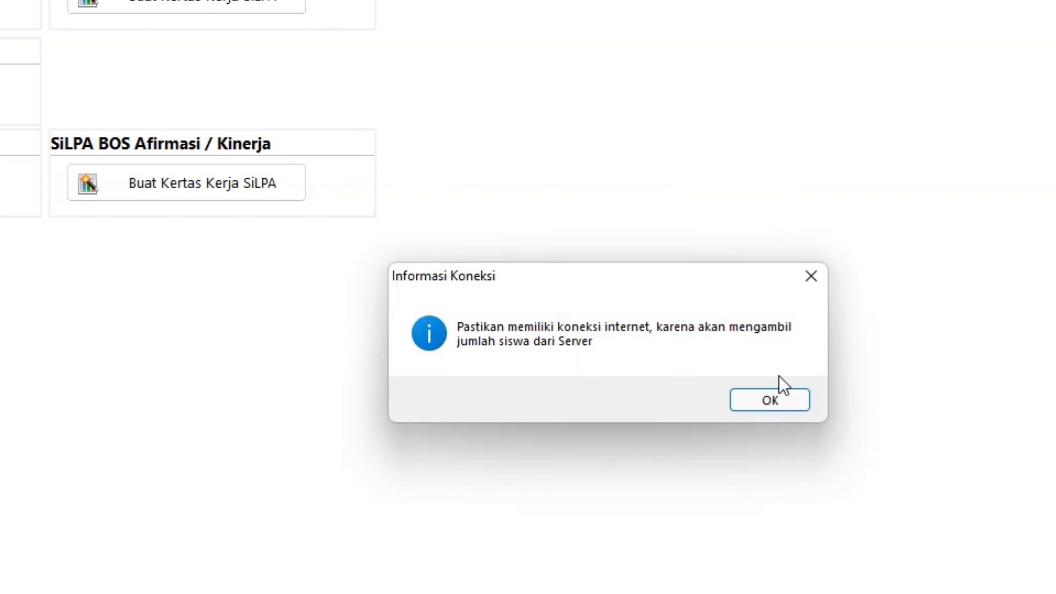
left_click(769, 400)
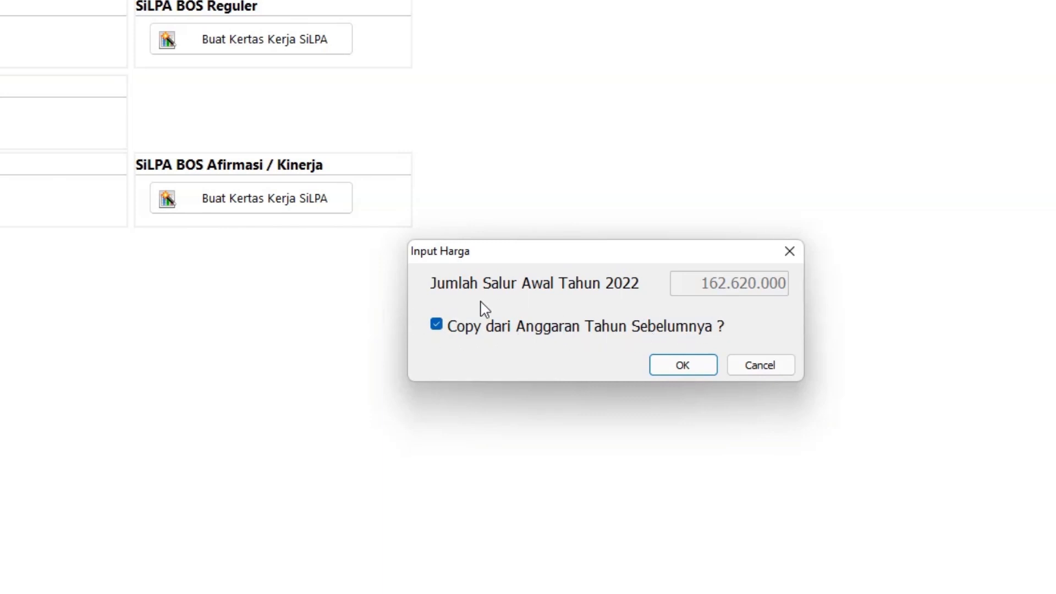
left_click(443, 329)
left_click(445, 330)
left_click(680, 366)
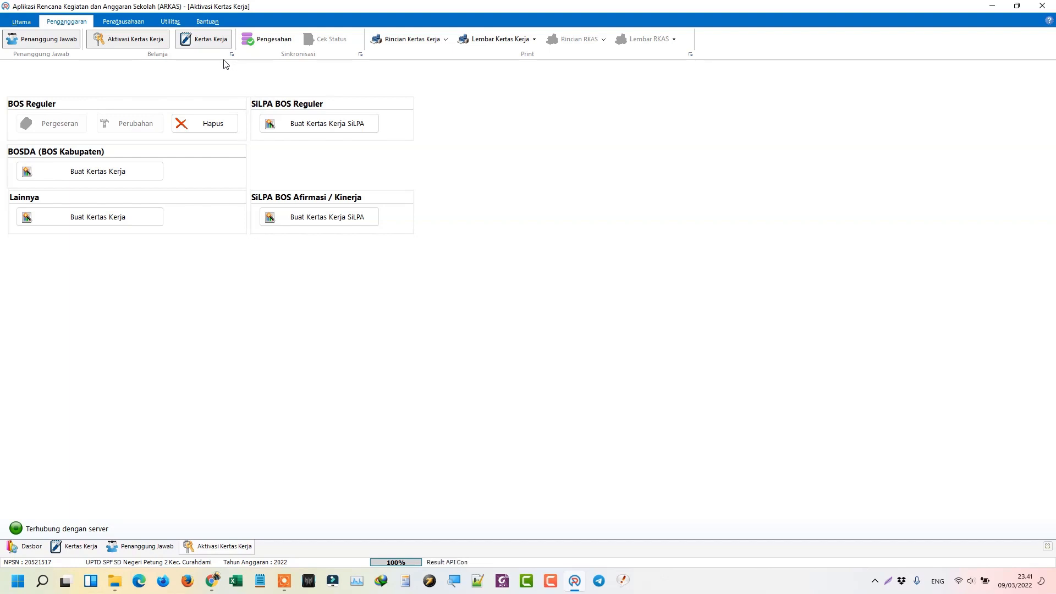
left_click(205, 46)
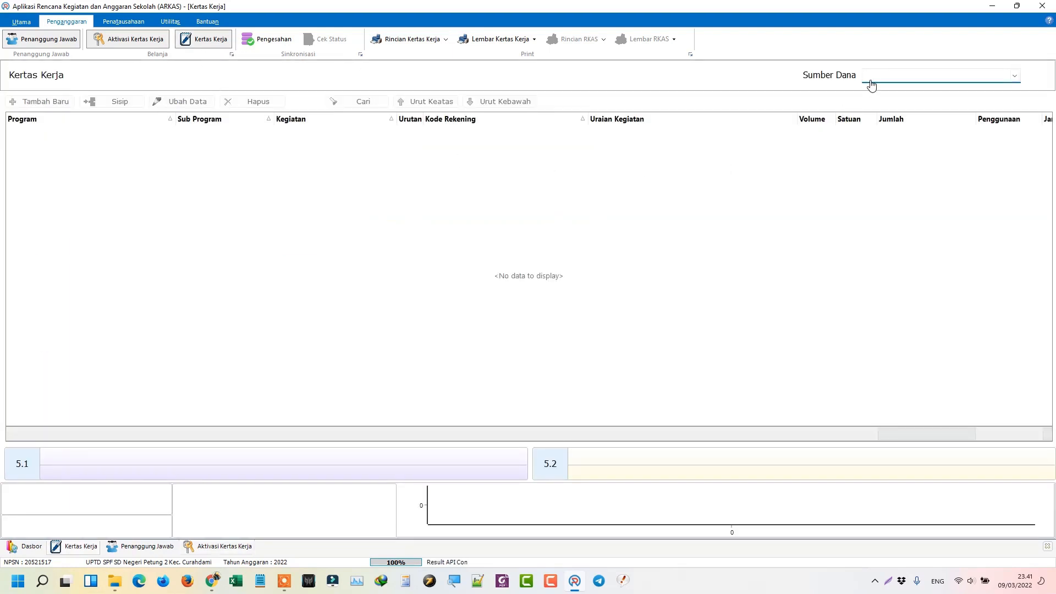
Step: Check the Sumber Dana list, then log out of ARKAS via Utama > Keluar
left_click(871, 84)
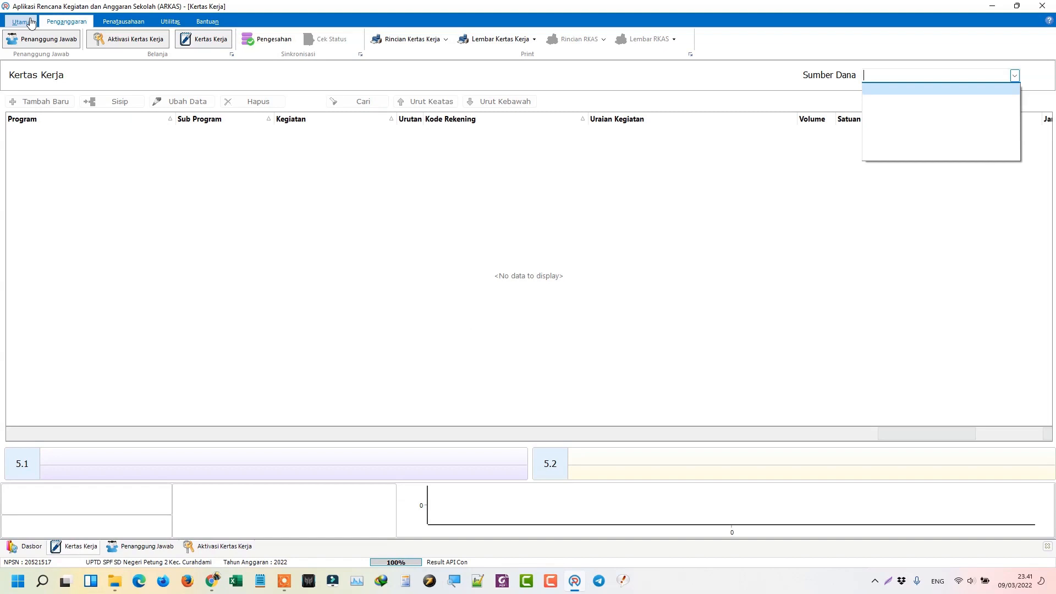
left_click(30, 22)
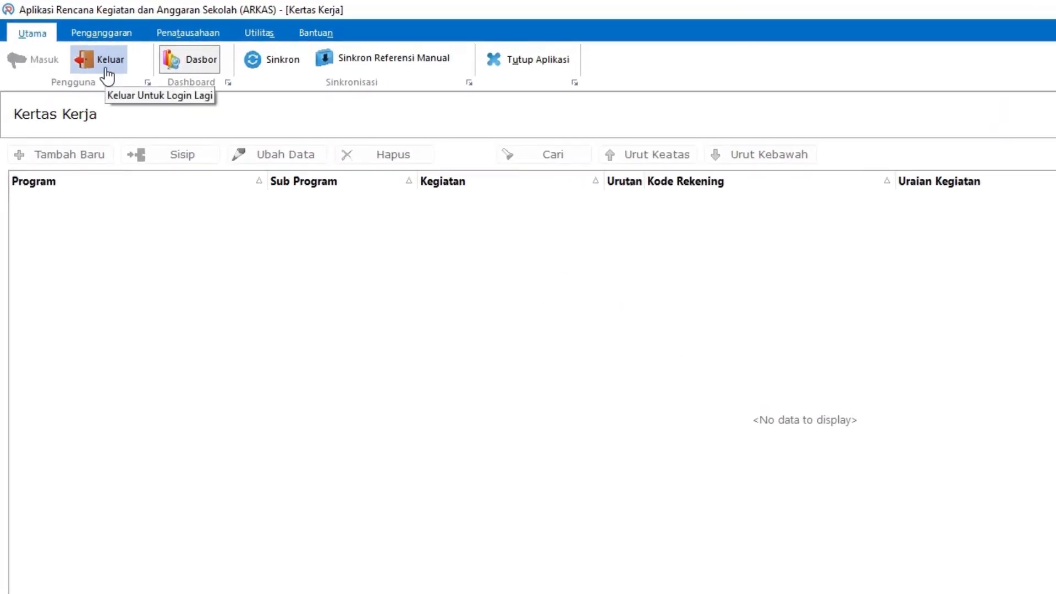
left_click(107, 71)
left_click(853, 446)
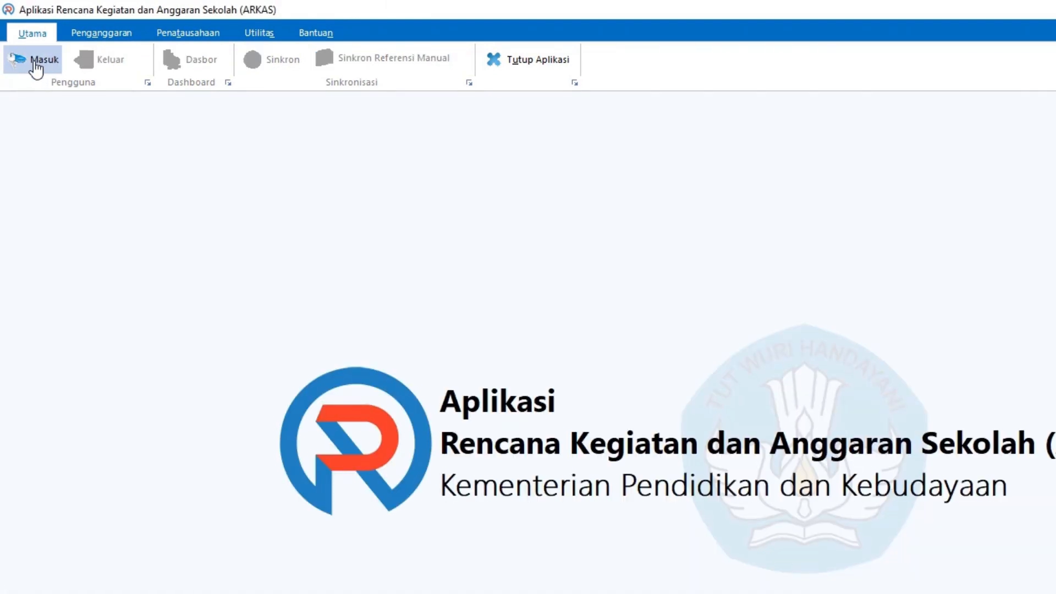
Step: Log back in with the school account's username and password
left_click(37, 65)
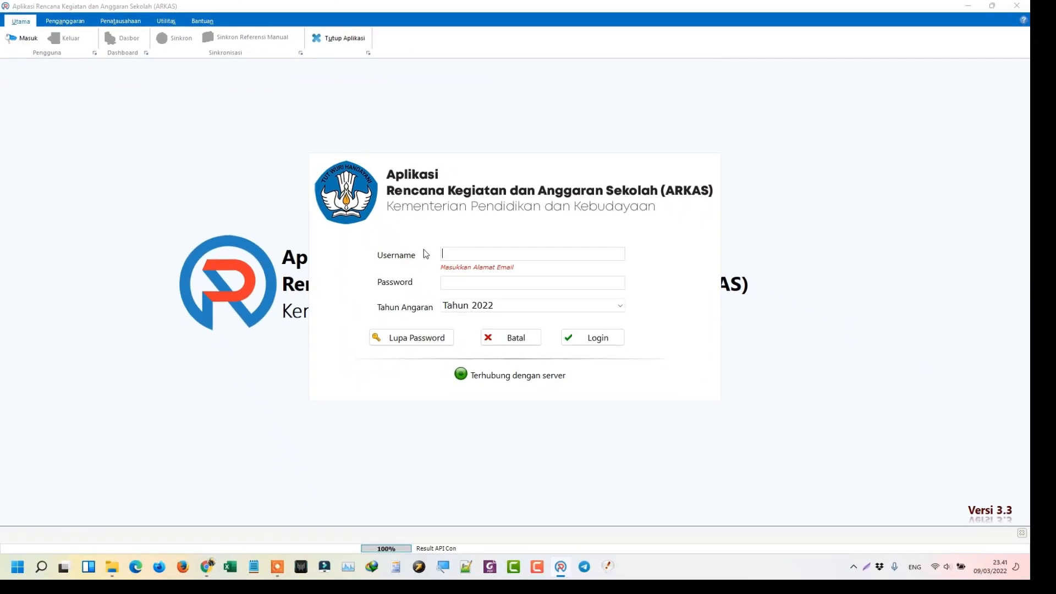
key("Tab")
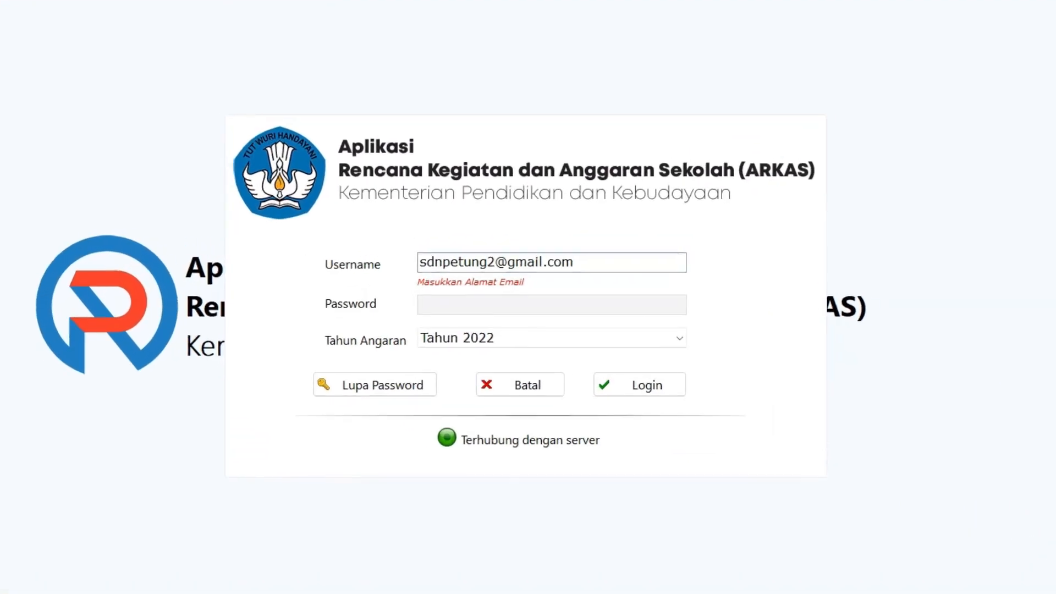
type("********")
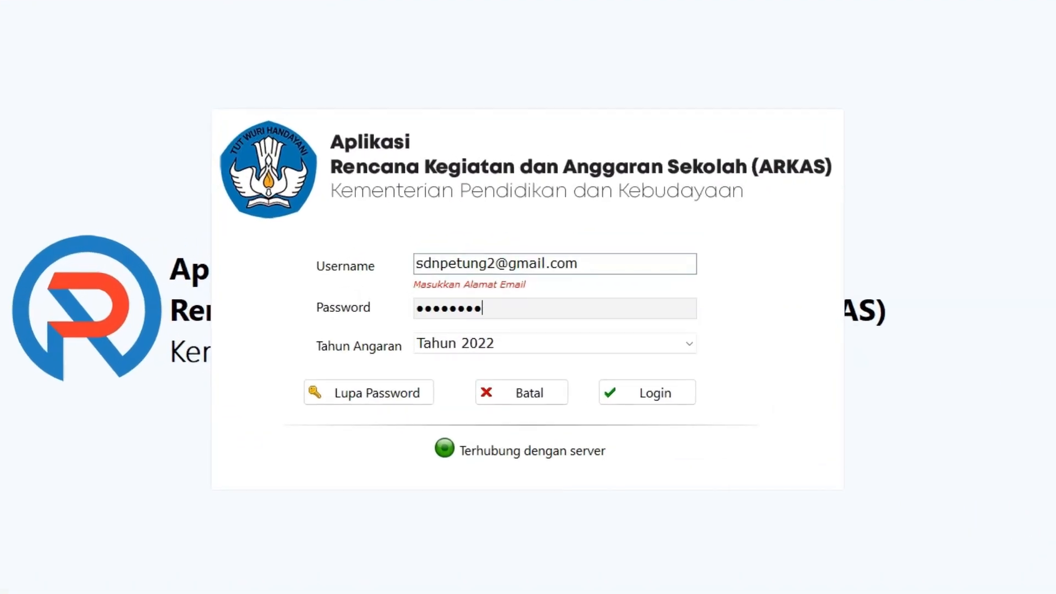
key("Return")
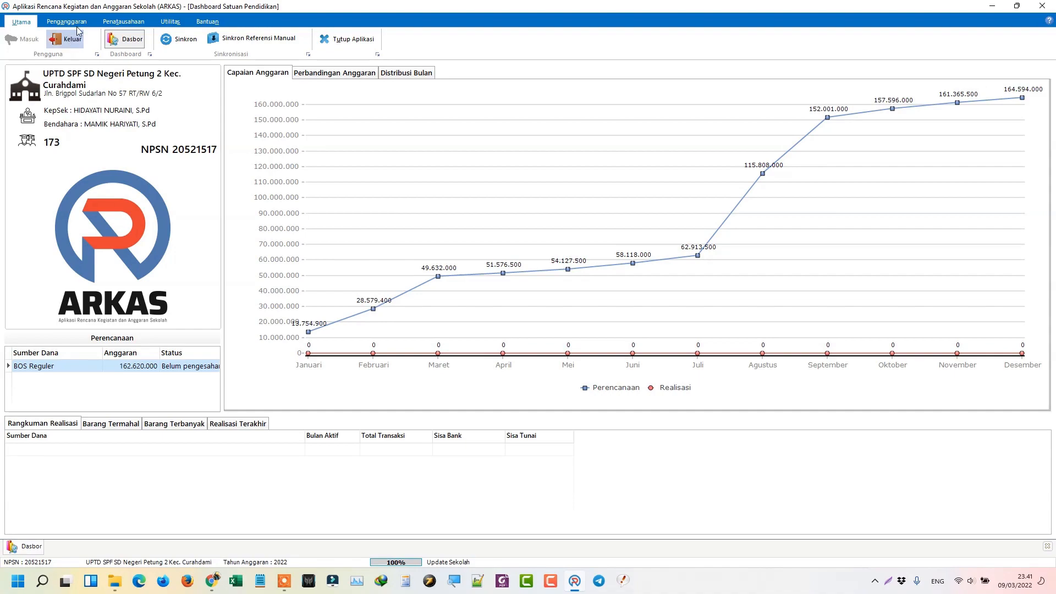
Step: Return to the Penganggaran Kertas Kerja page and its Sumber Dana dropdown
left_click(71, 22)
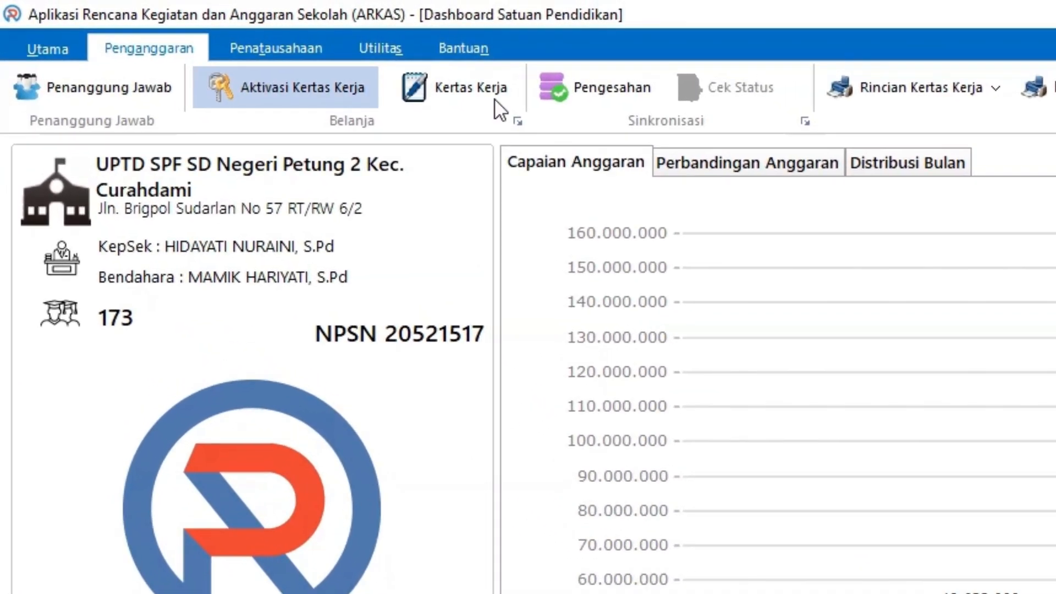
left_click(404, 87)
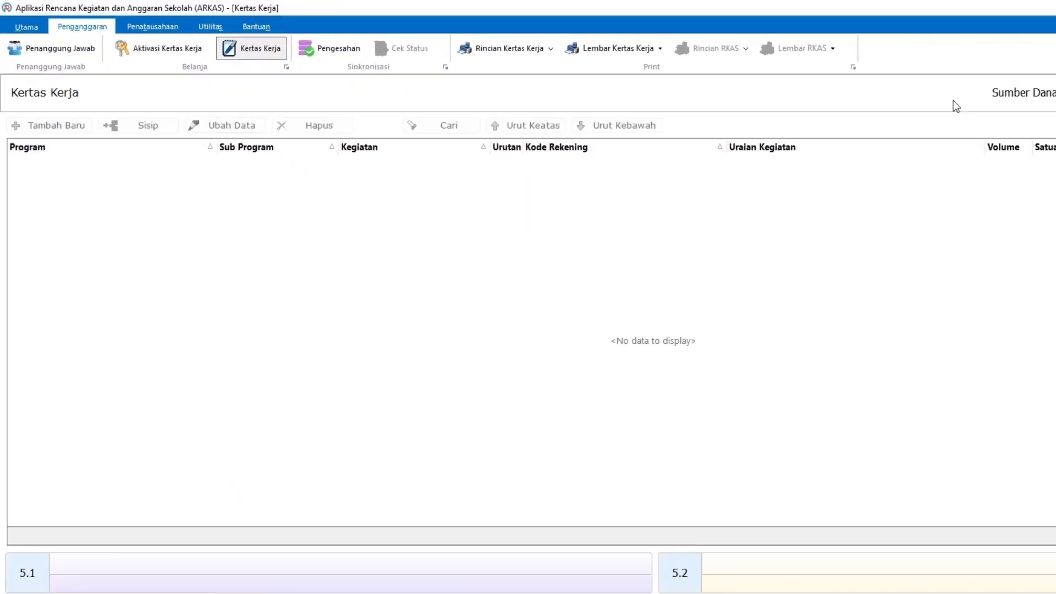
left_click(830, 95)
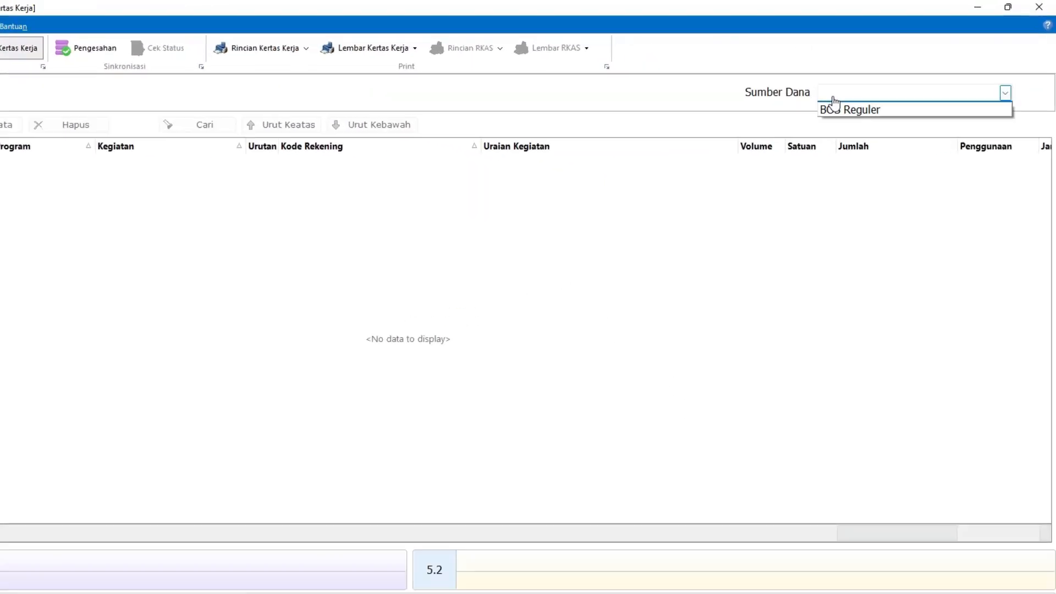
Step: Load BOS Reguler and browse the copied budget lines totalling Rp 164.594.000
left_click(832, 110)
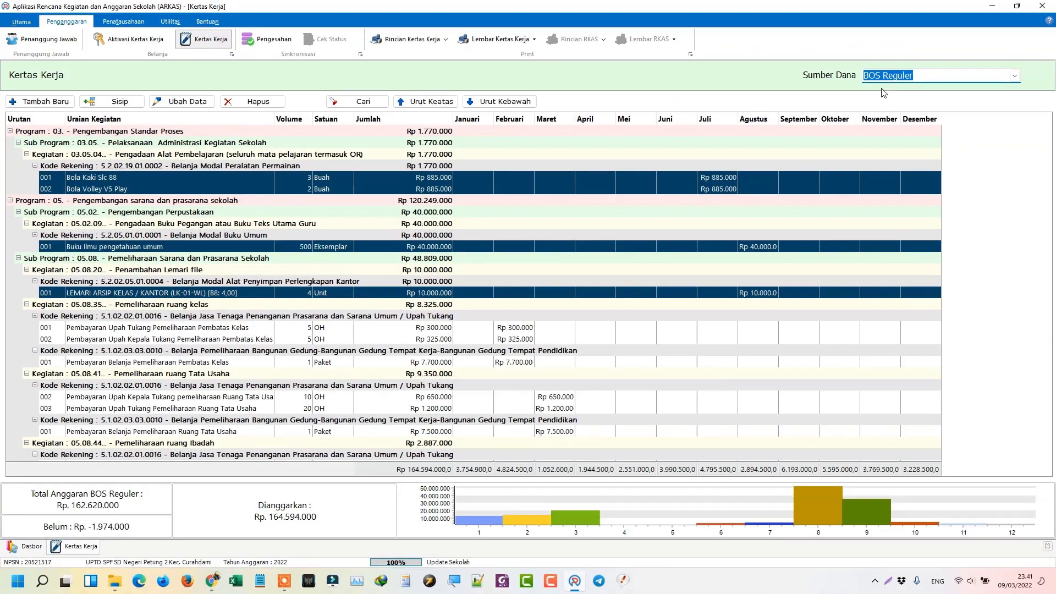
left_click(215, 147)
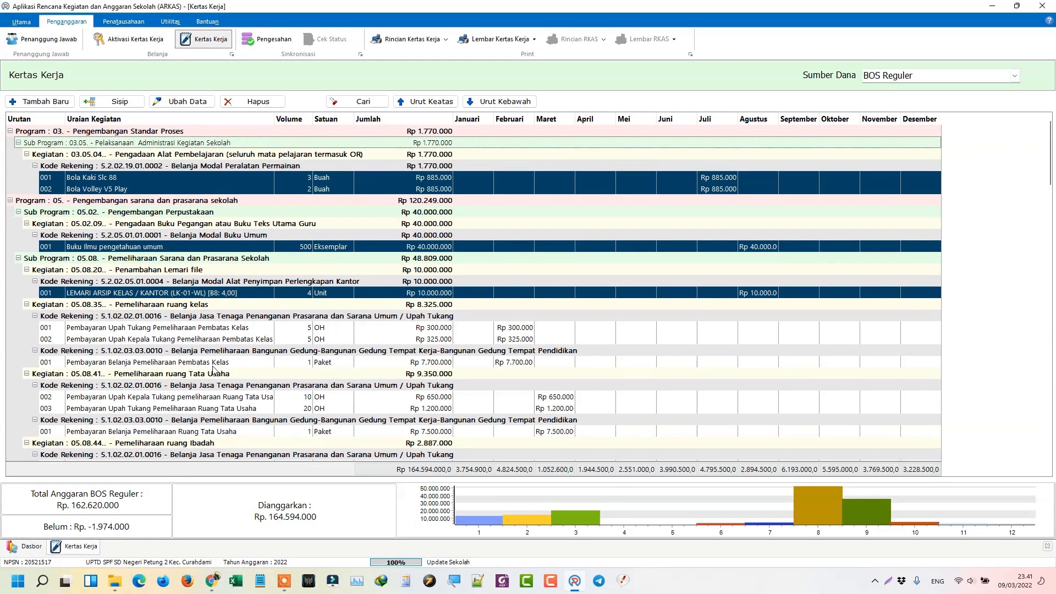
left_click(220, 338)
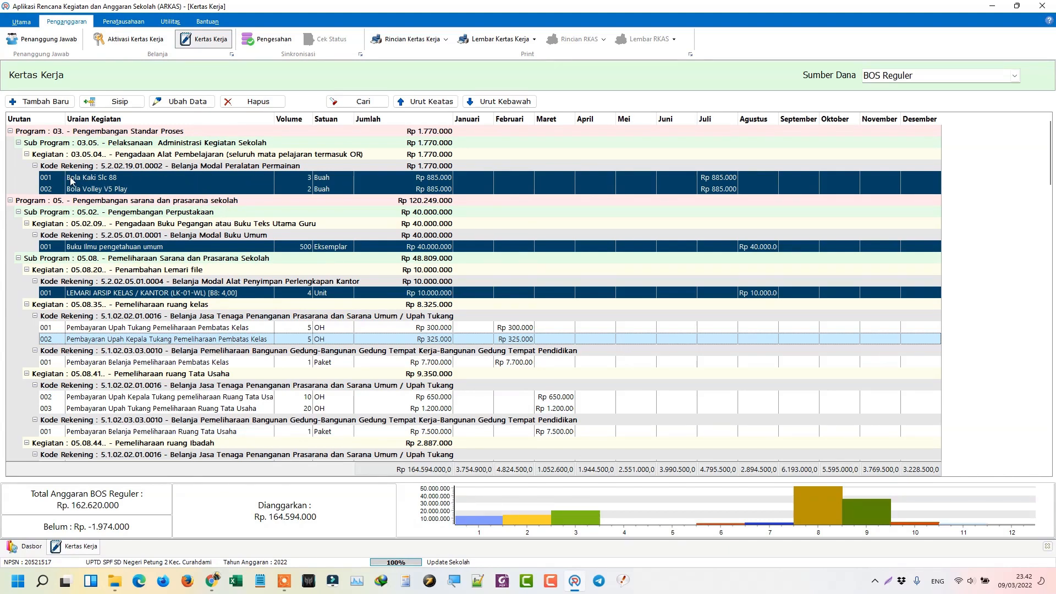
left_click(192, 188)
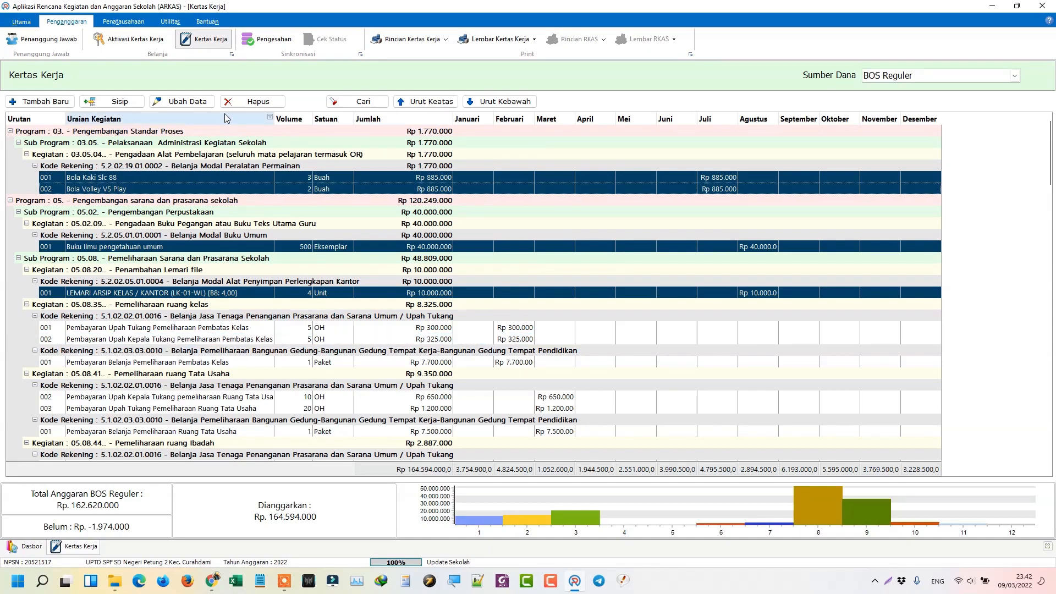
scroll(187, 308, "down", 15)
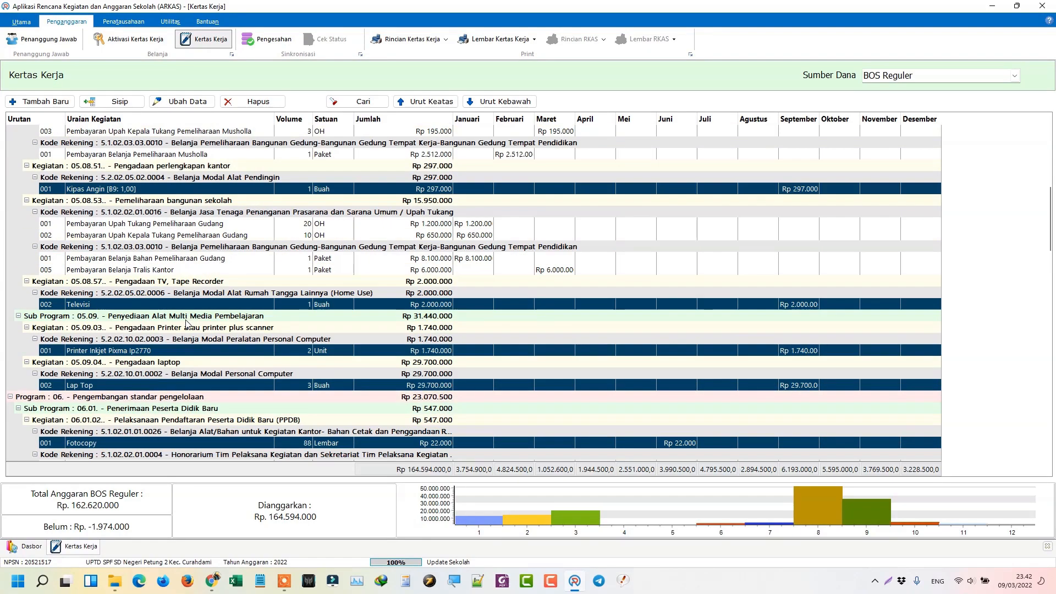
scroll(179, 373, "down", 15)
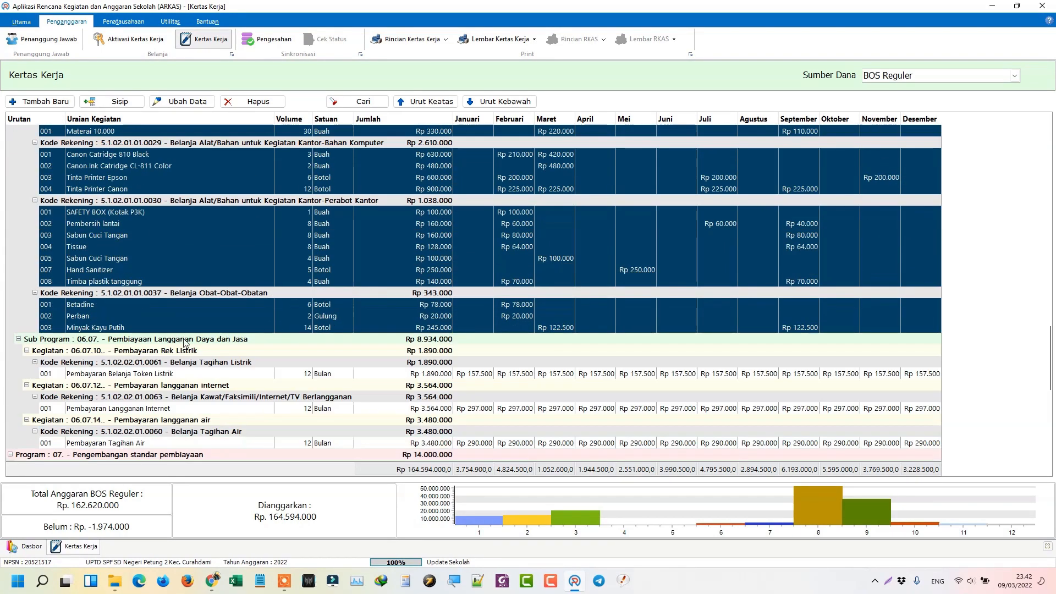
scroll(183, 344, "down", 1)
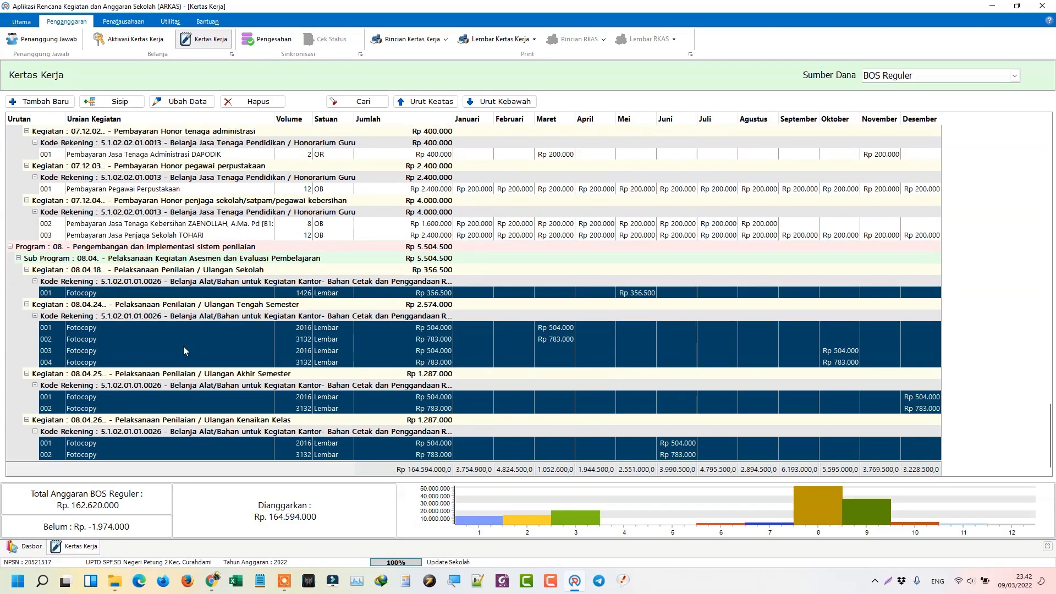
scroll(183, 345, "up", 10)
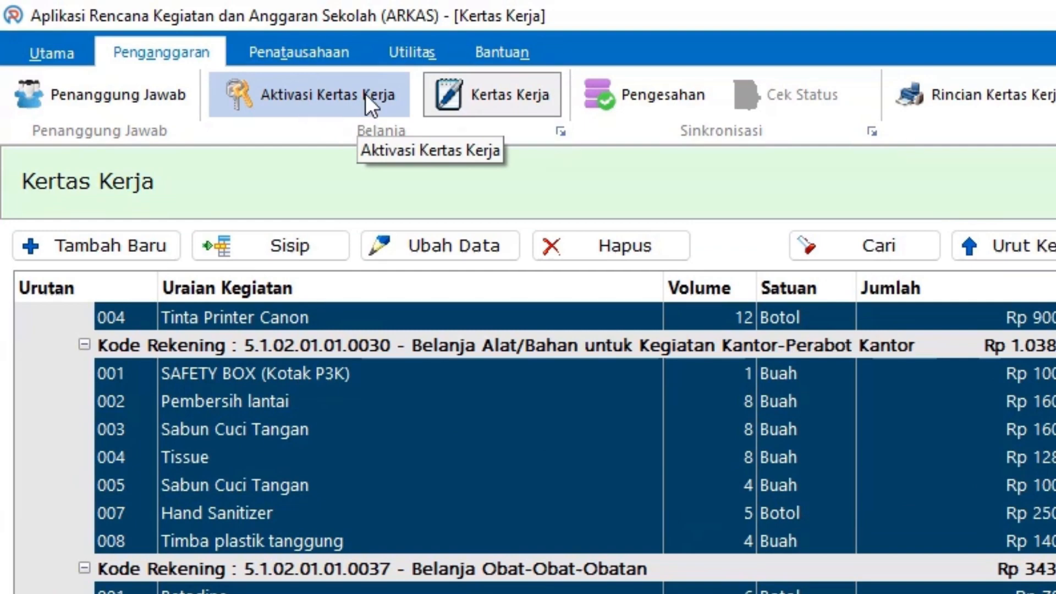
Step: Delete the BOS Reguler budget on Aktivasi Kertas Kerja, confirming all three Hapus Anggaran warnings
left_click(347, 96)
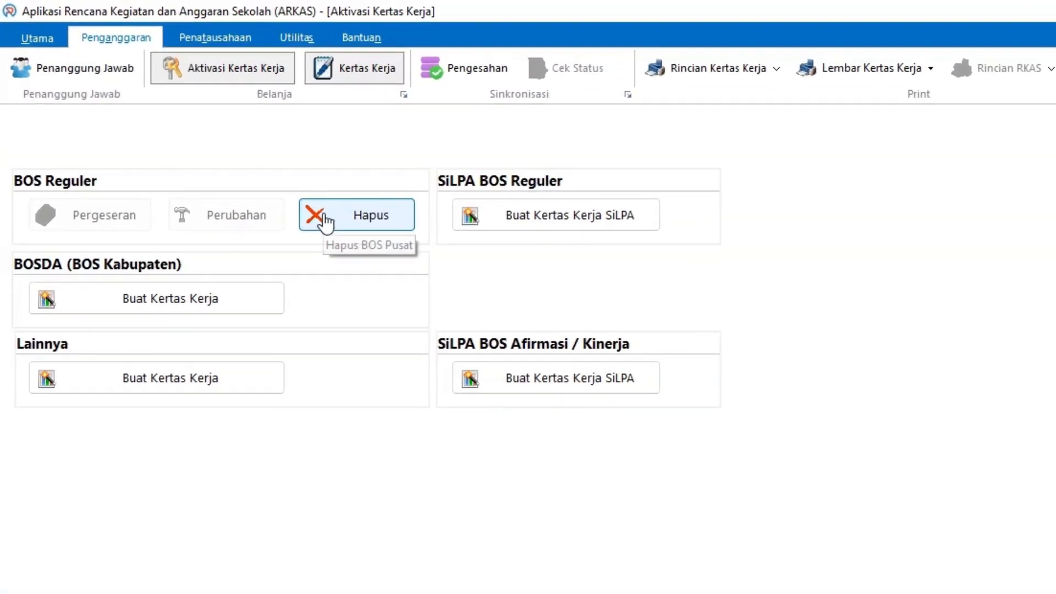
left_click(201, 125)
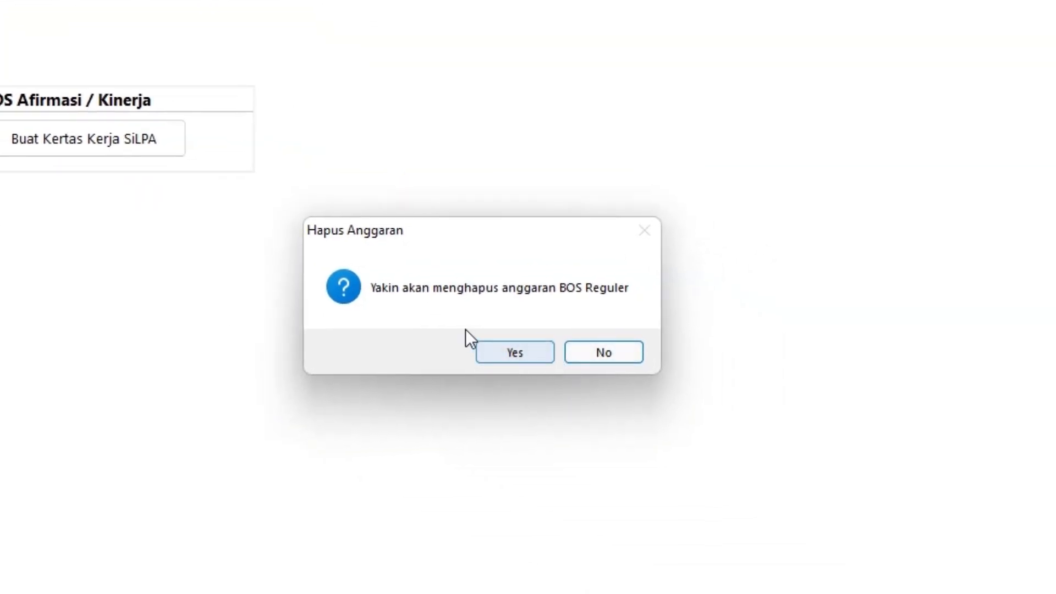
left_click(522, 351)
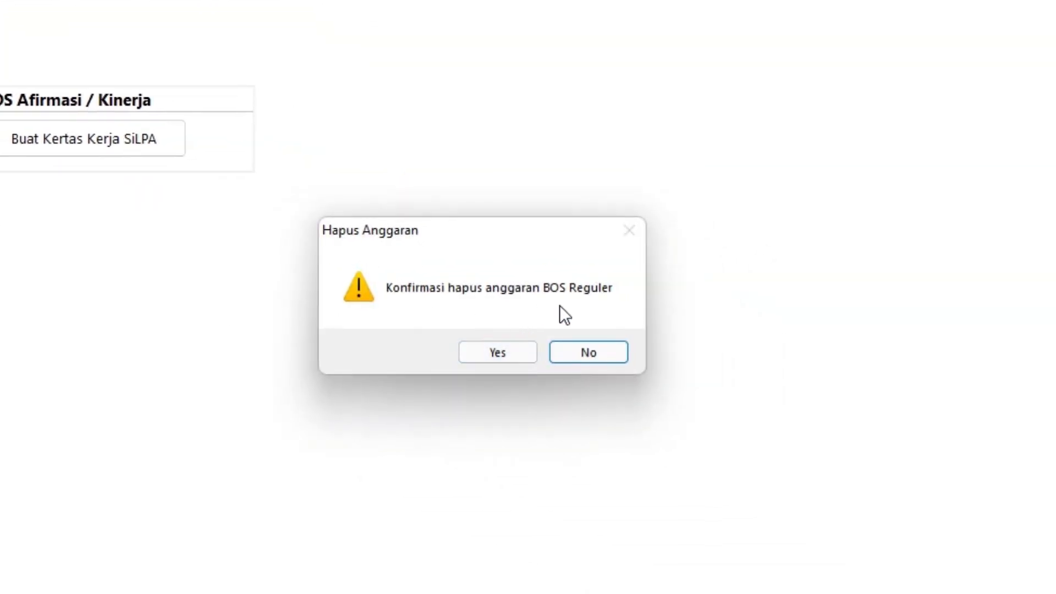
left_click(513, 352)
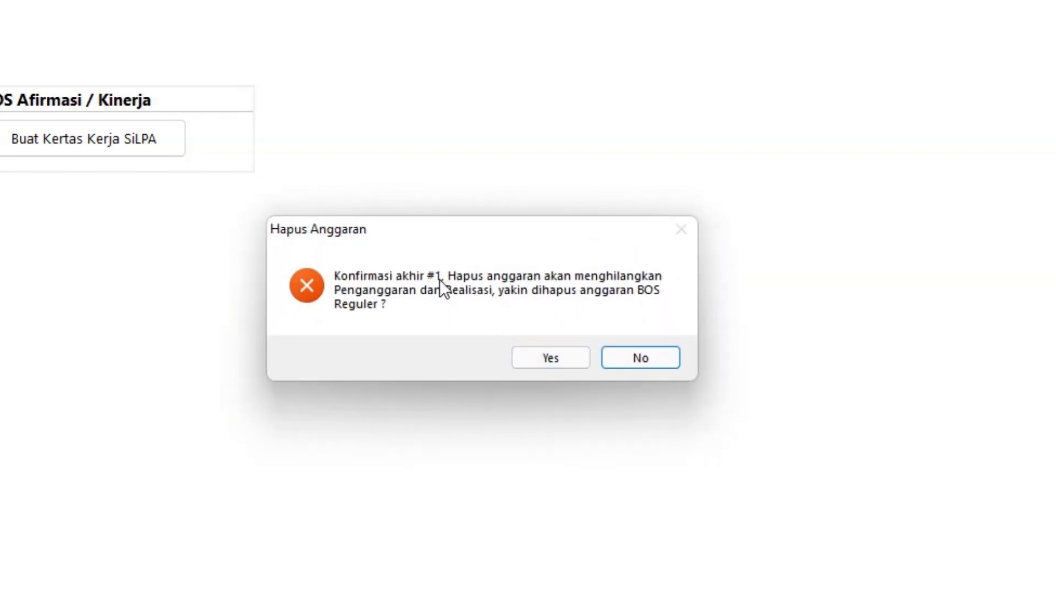
left_click(540, 355)
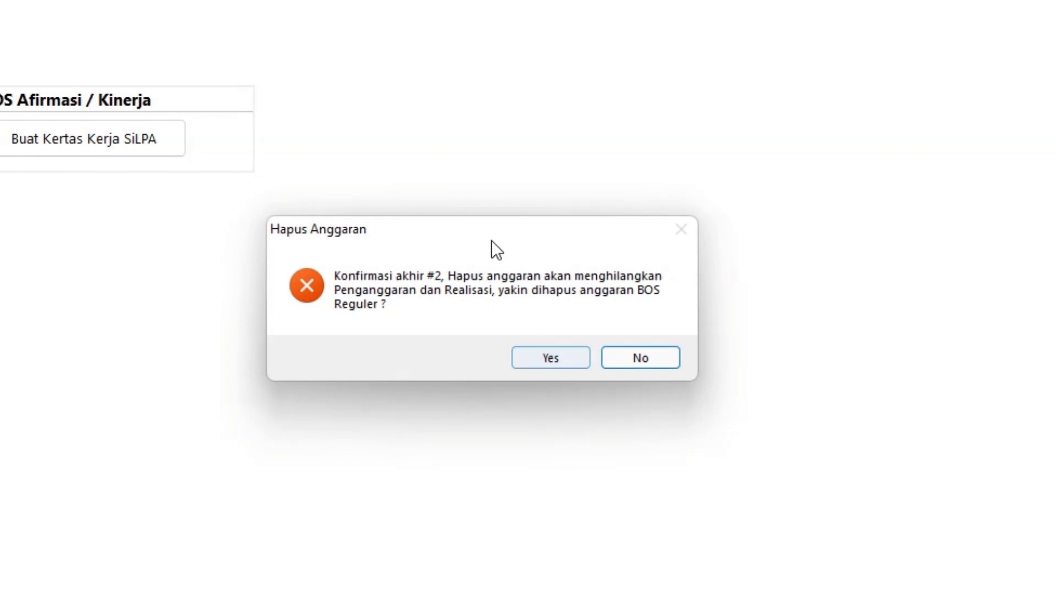
left_click(541, 358)
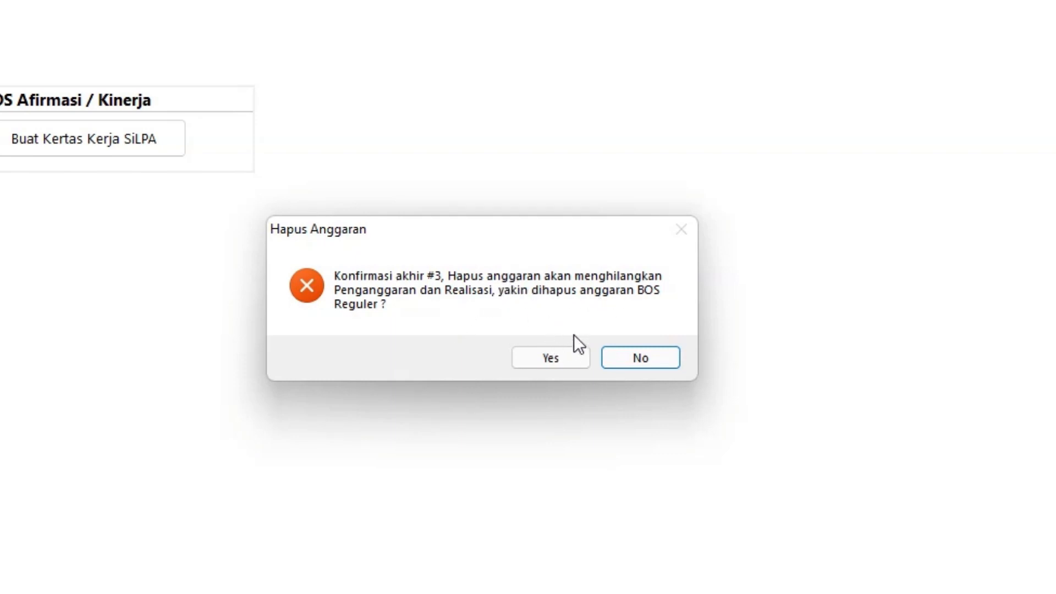
left_click(553, 360)
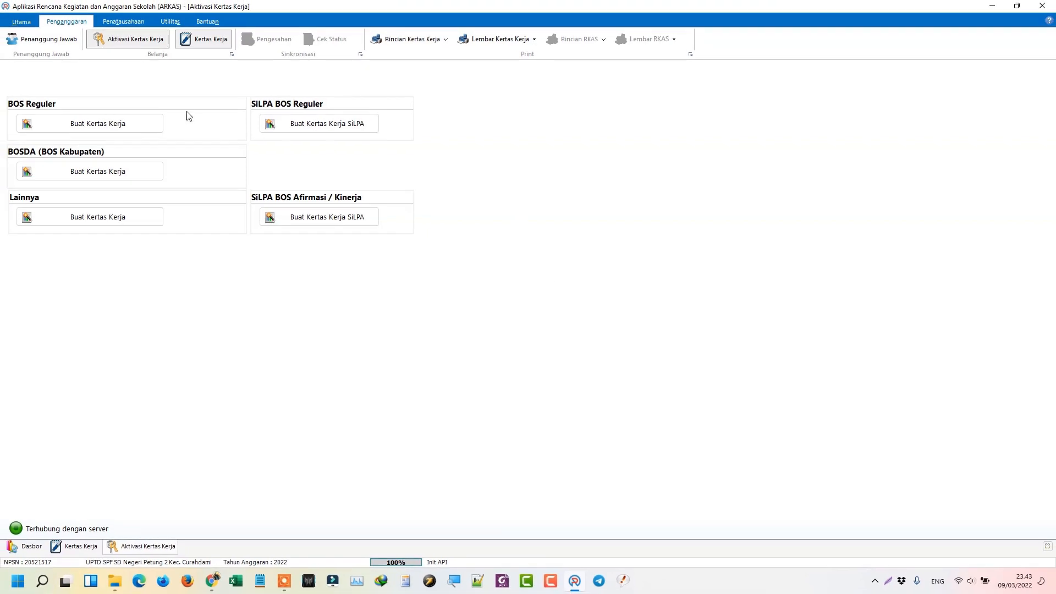
Step: Log out of ARKAS via Utama > Keluar > Logout
left_click(202, 43)
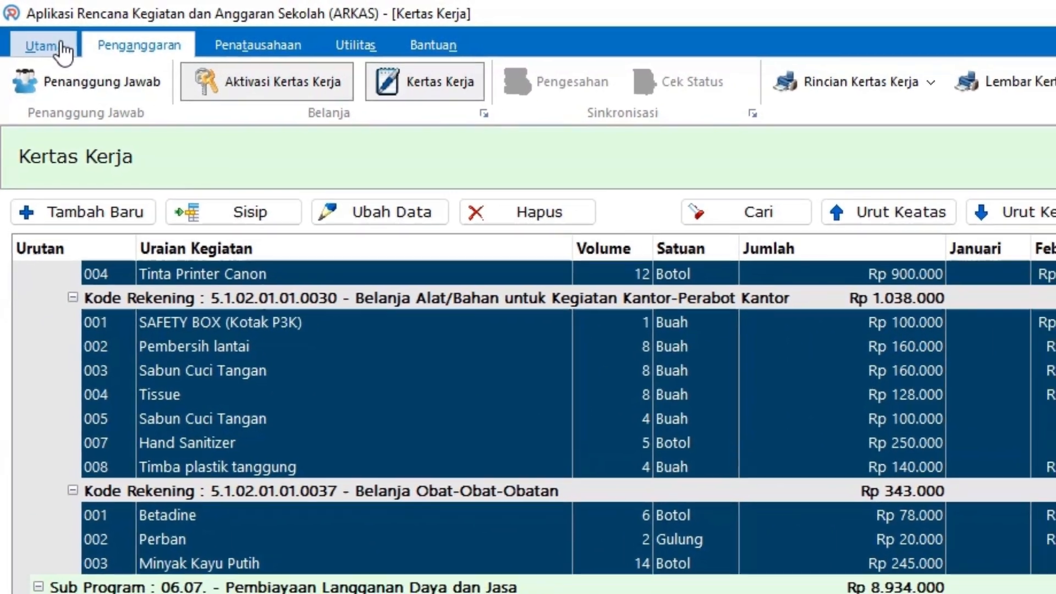
left_click(25, 30)
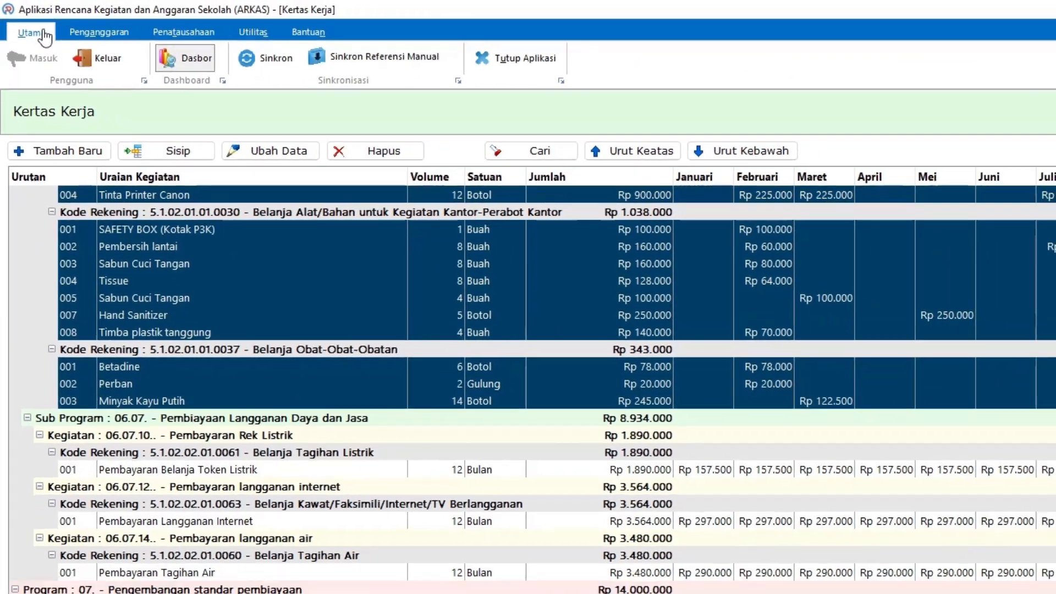
left_click(96, 54)
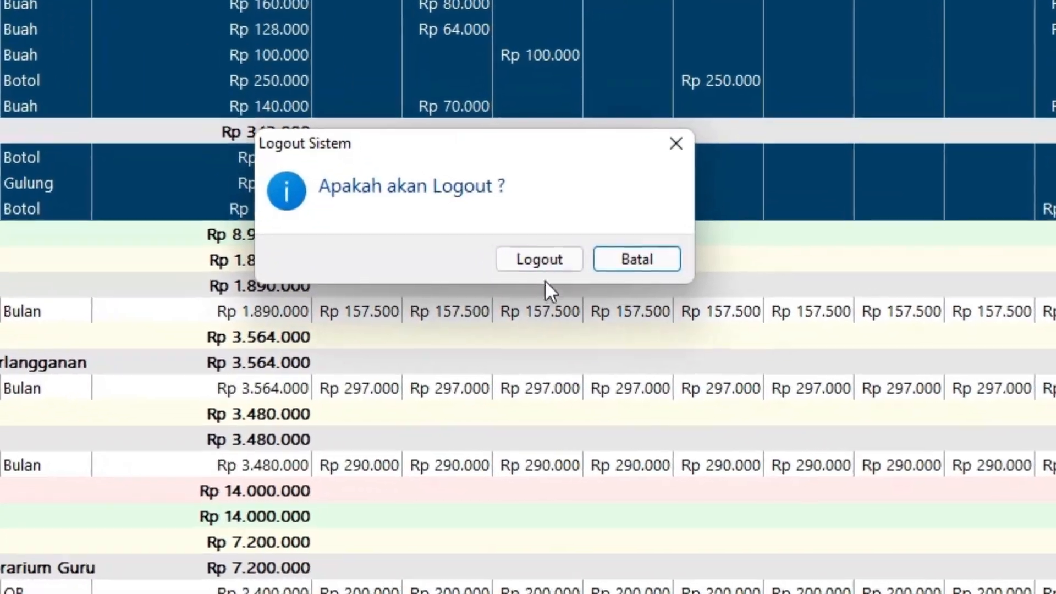
left_click(520, 265)
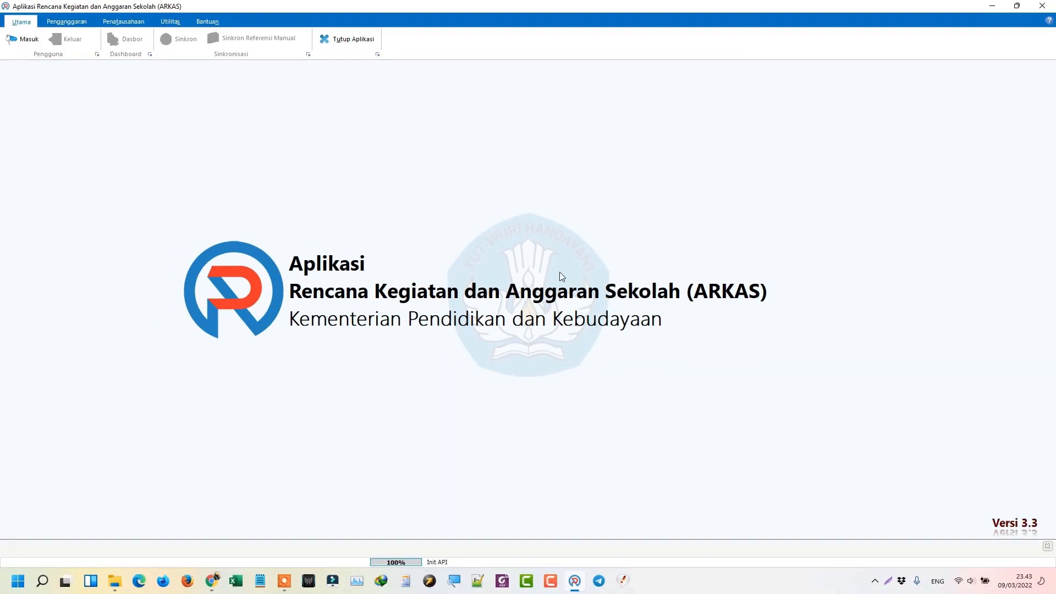
Step: Sign back in with the school account's username and pasted password
left_click(23, 40)
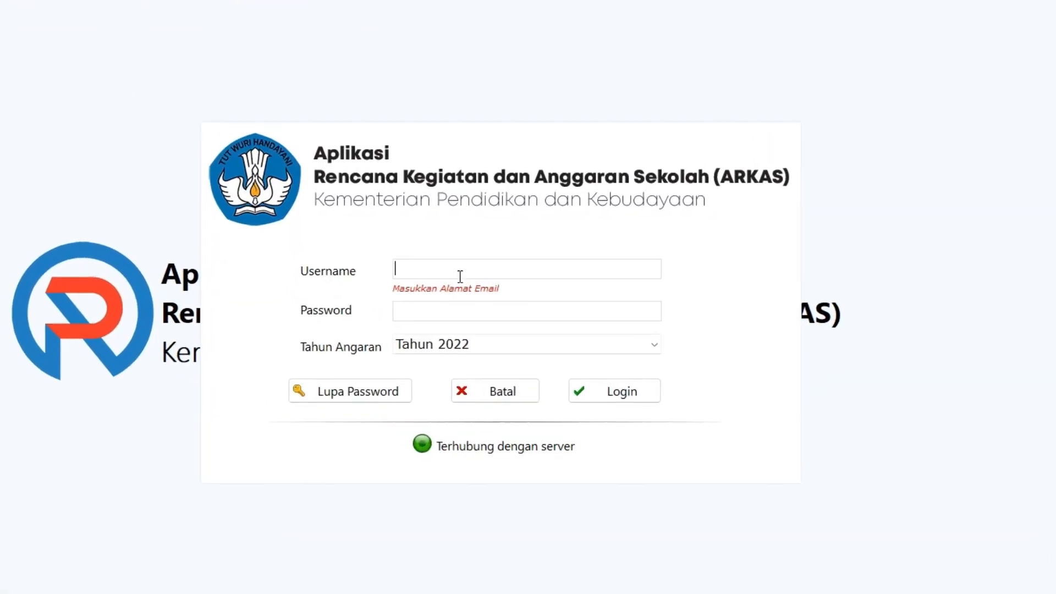
key("Tab")
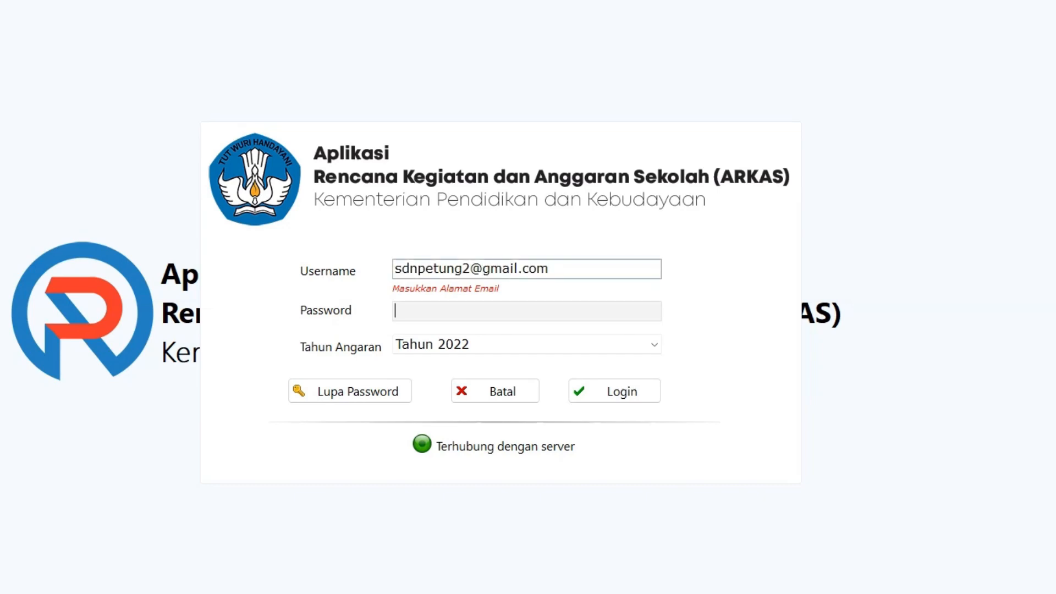
key("ctrl+v")
key("ctrl+a")
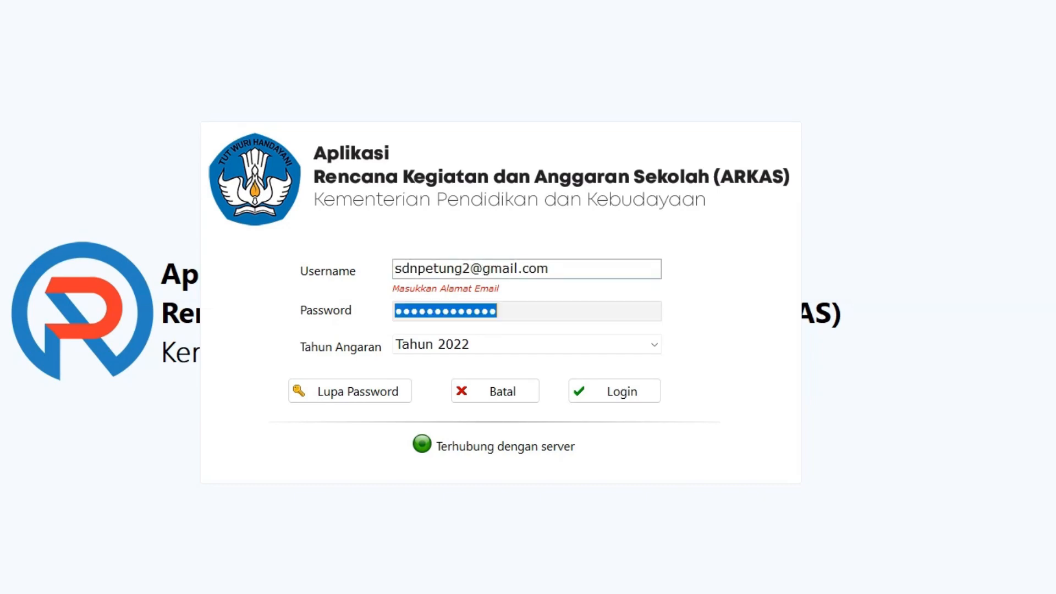
key("Return")
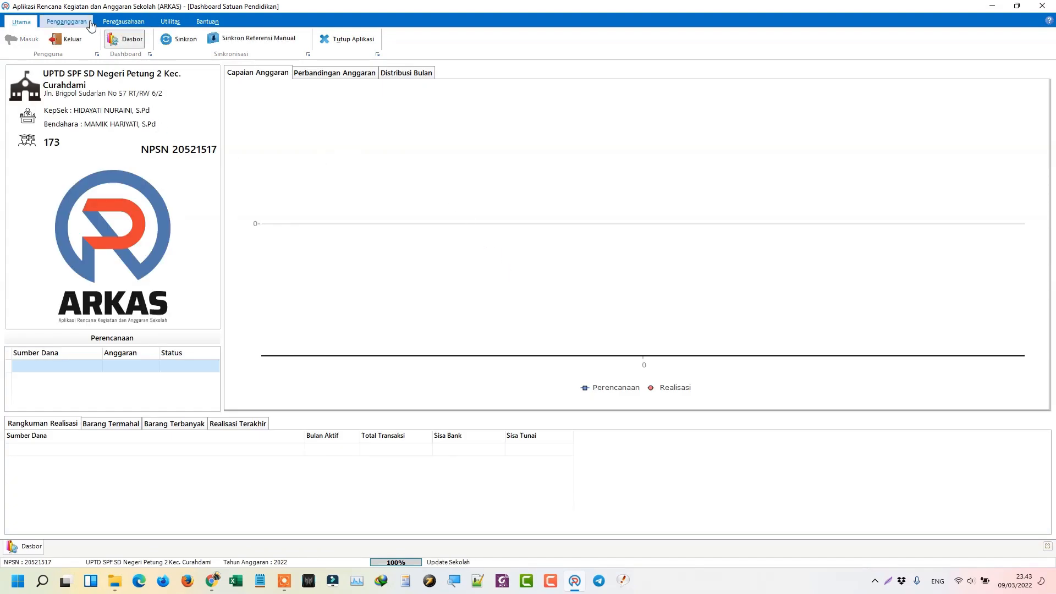
Step: Reopen Kertas Kerja and verify the Sumber Dana dropdown lists no funding source
left_click(89, 24)
left_click(190, 43)
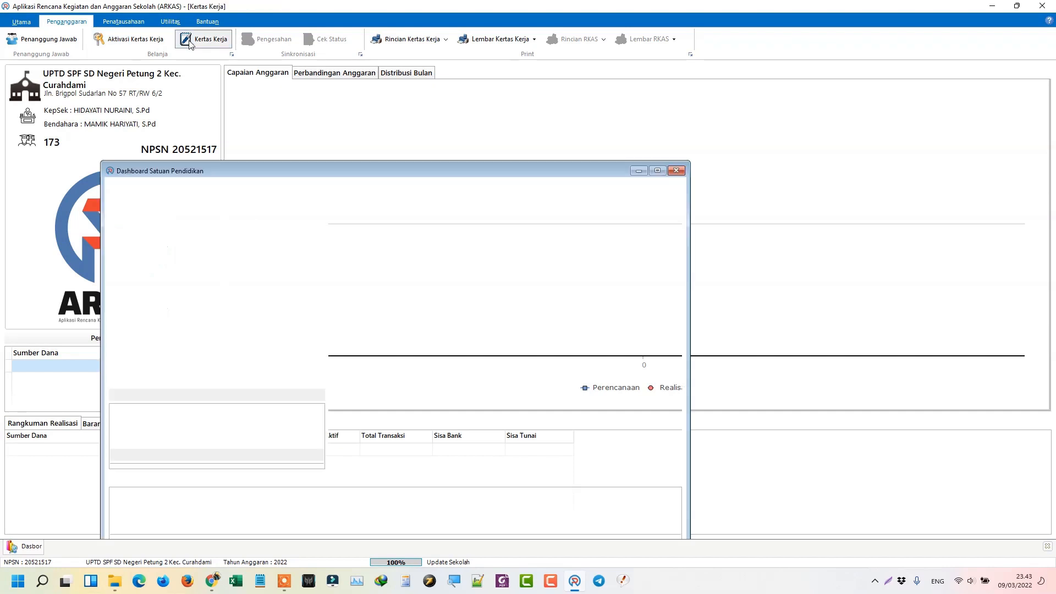
left_click(869, 81)
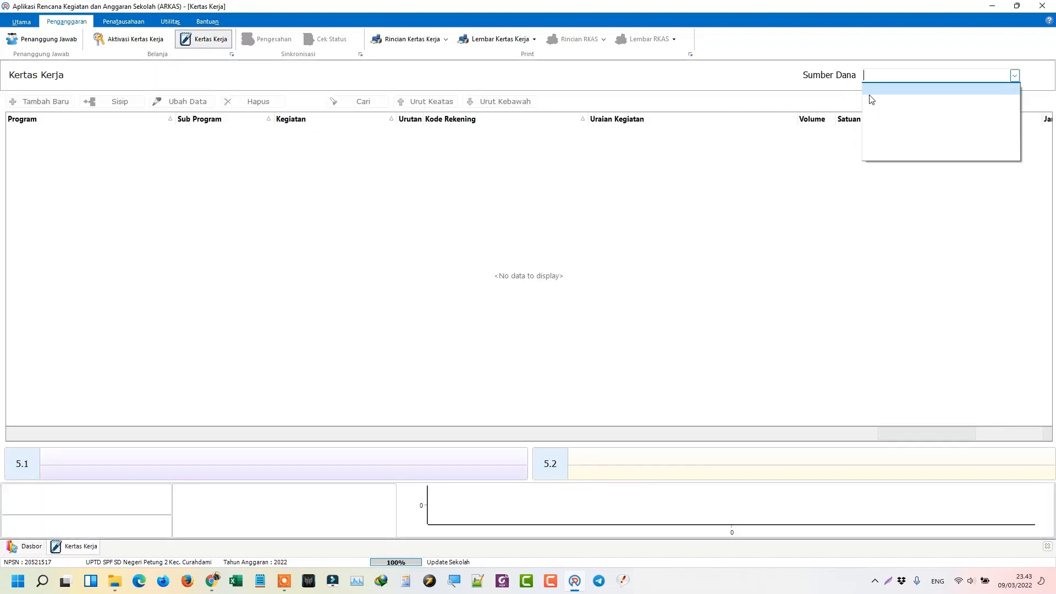
left_click(285, 185)
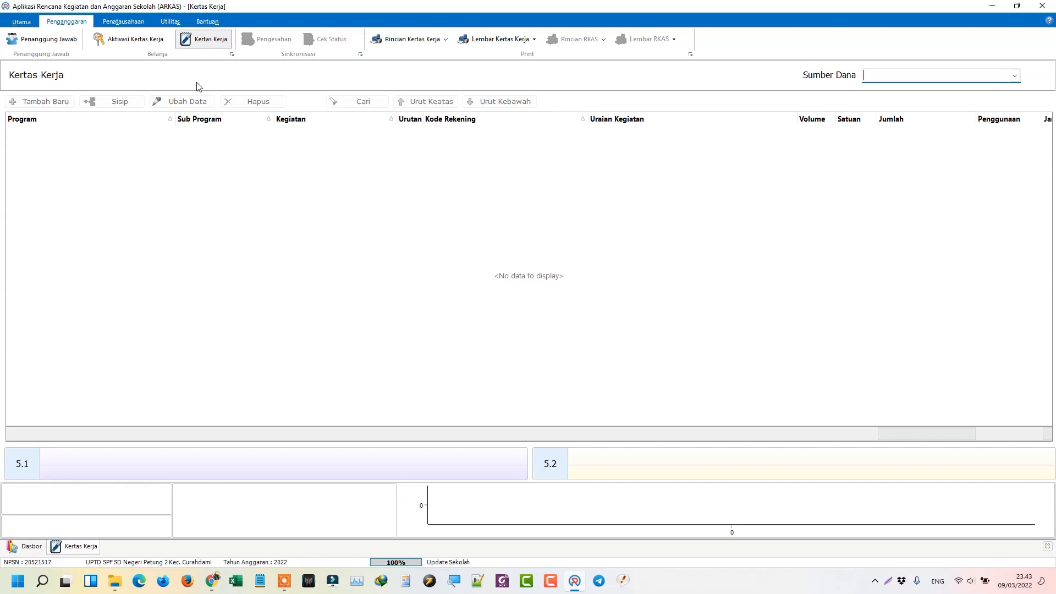
Step: Create the BOS Reguler worksheet with 162.620.000 allocation, leaving 'Copy dari Anggaran' unticked
left_click(132, 42)
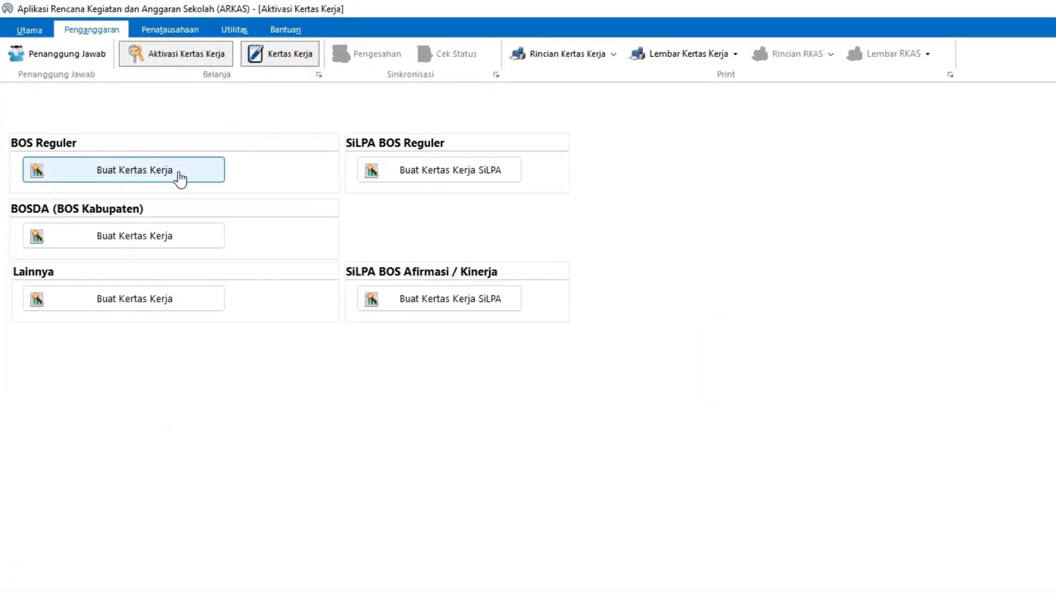
left_click(177, 180)
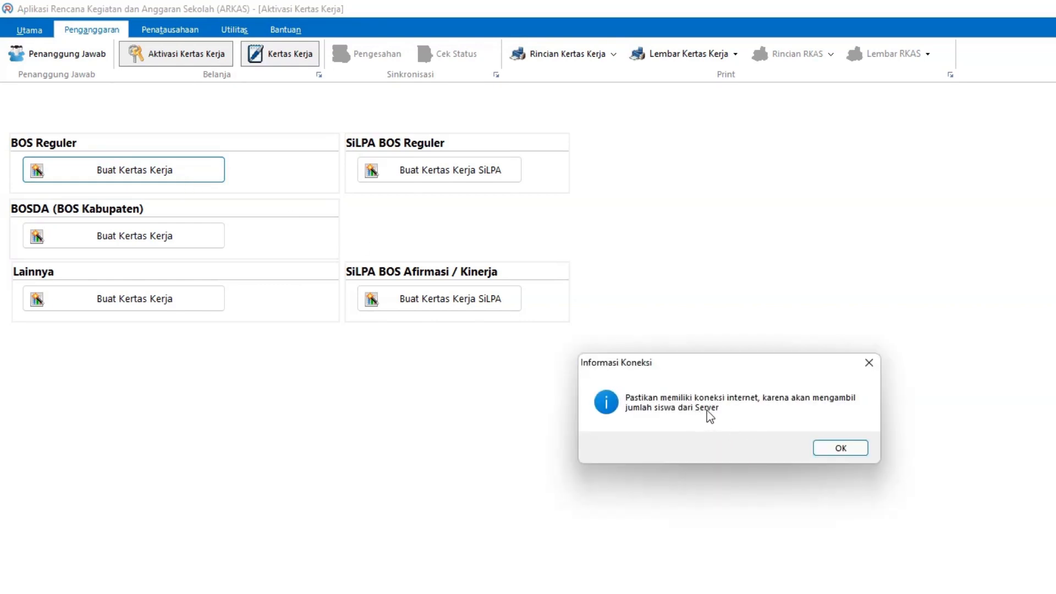
left_click(847, 447)
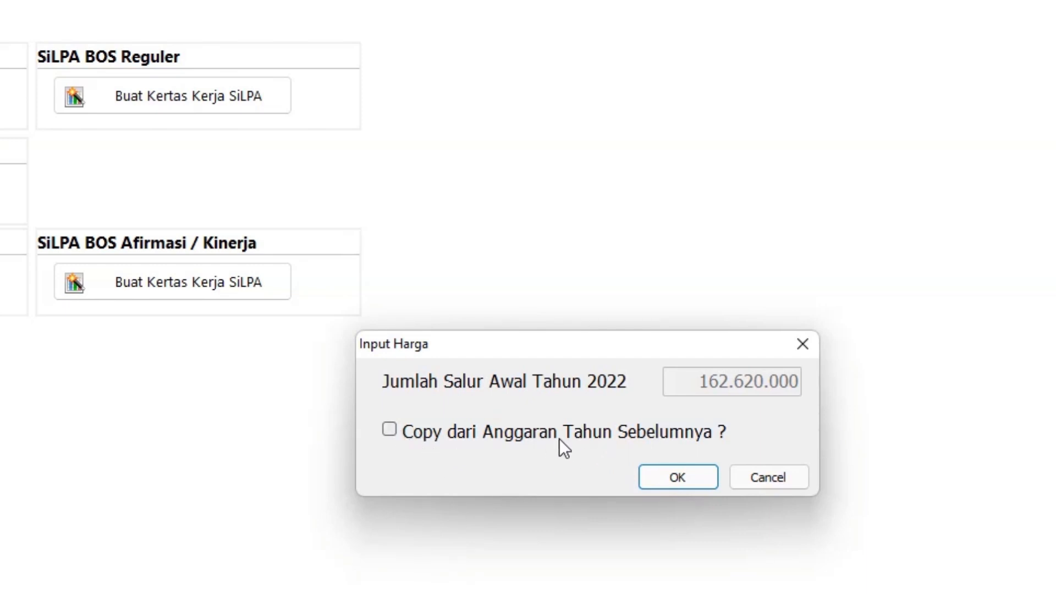
left_click(666, 476)
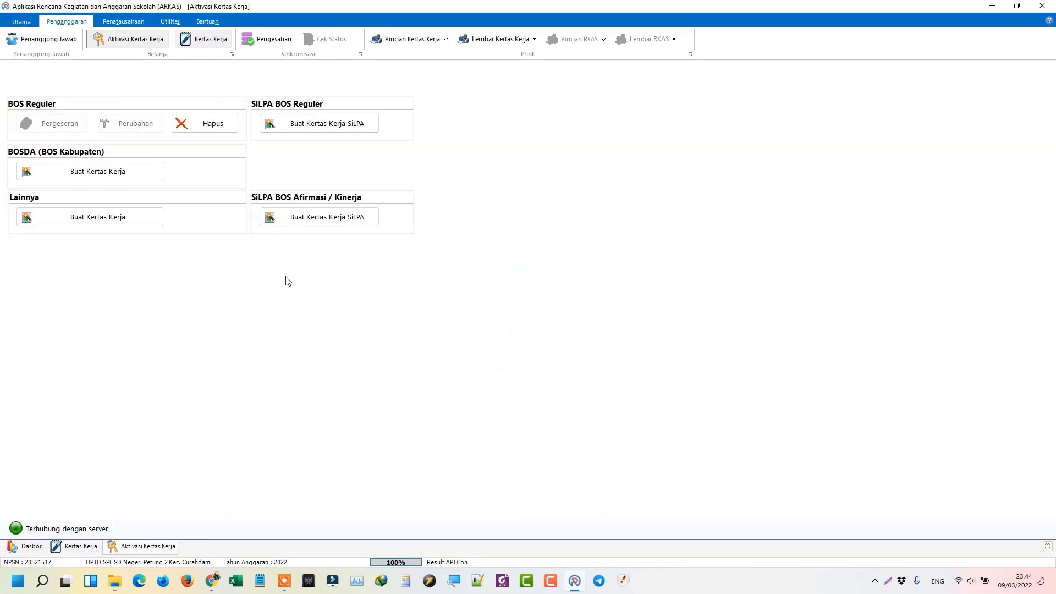
Step: Check the still-empty funding source list on Kertas Kerja, then log out of ARKAS
left_click(197, 45)
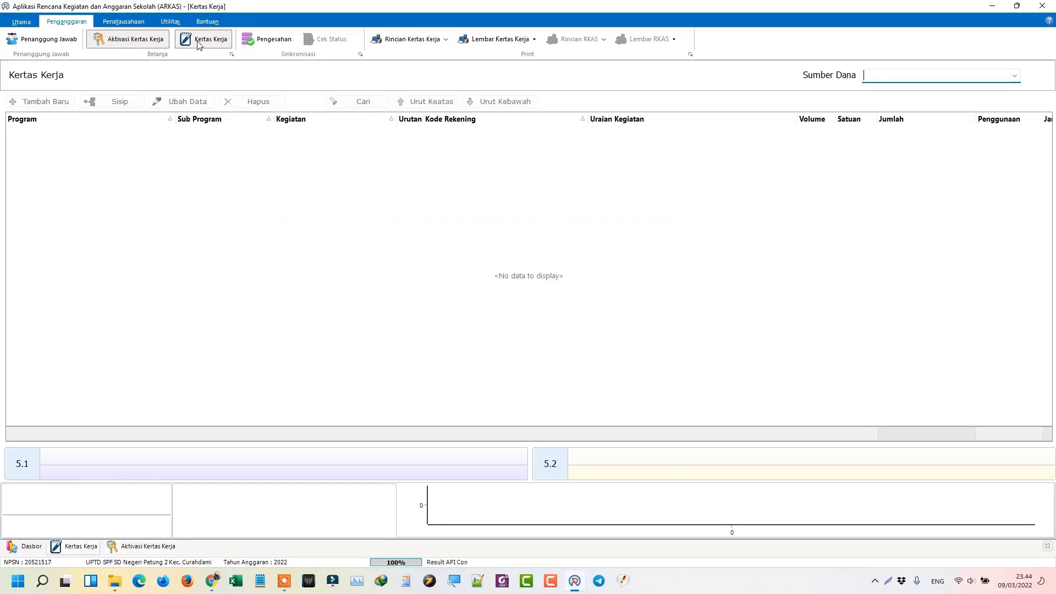
left_click(895, 77)
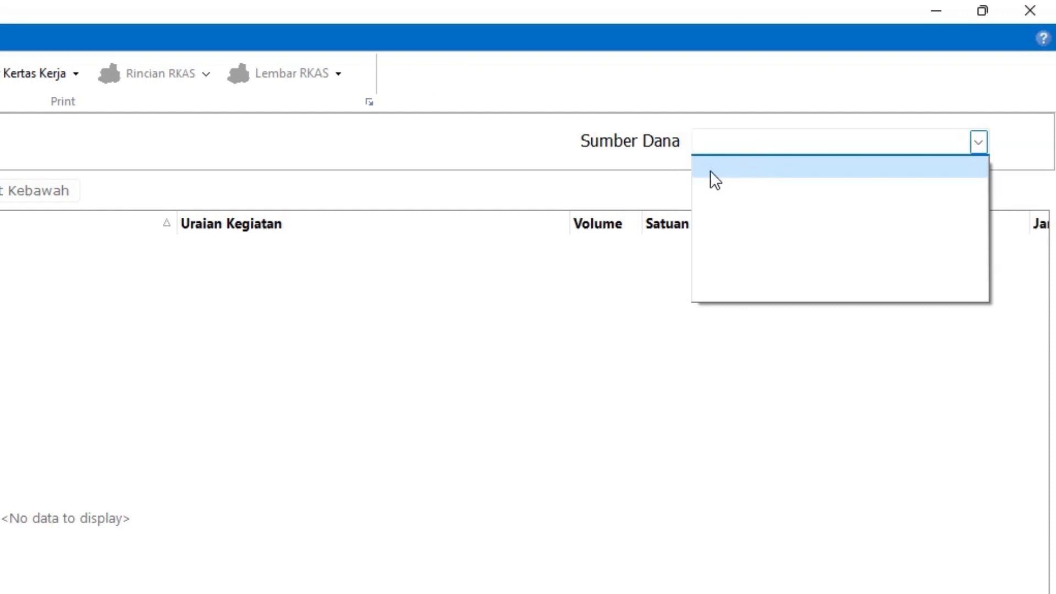
left_click(674, 170)
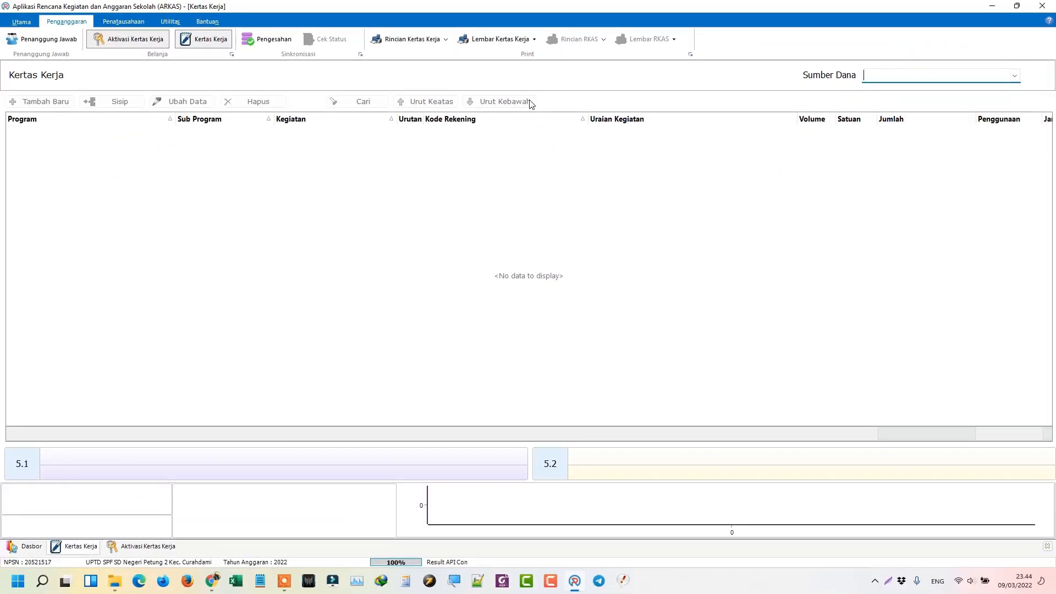
left_click(21, 22)
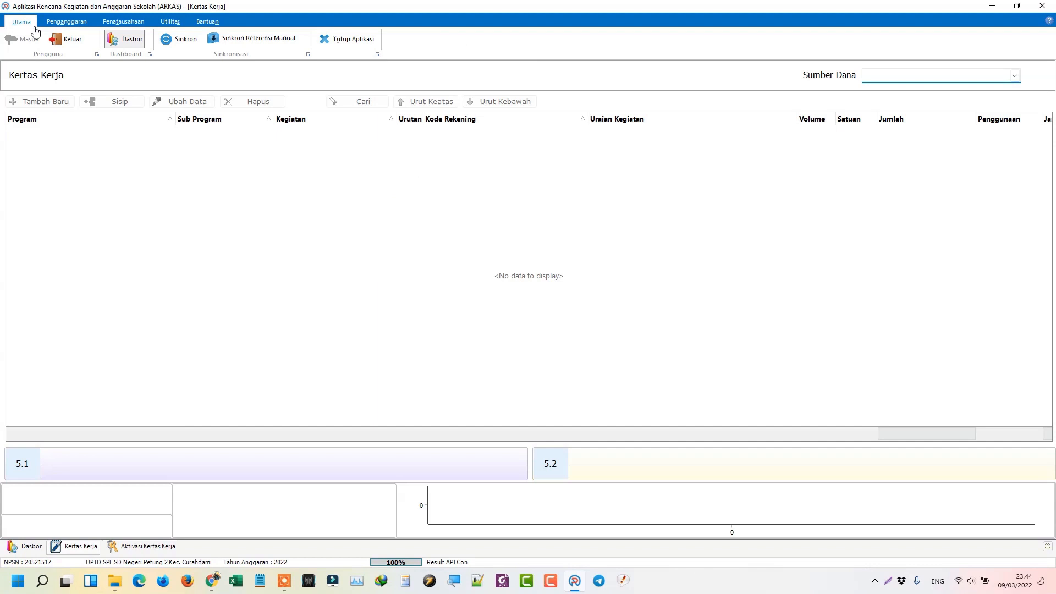
left_click(73, 39)
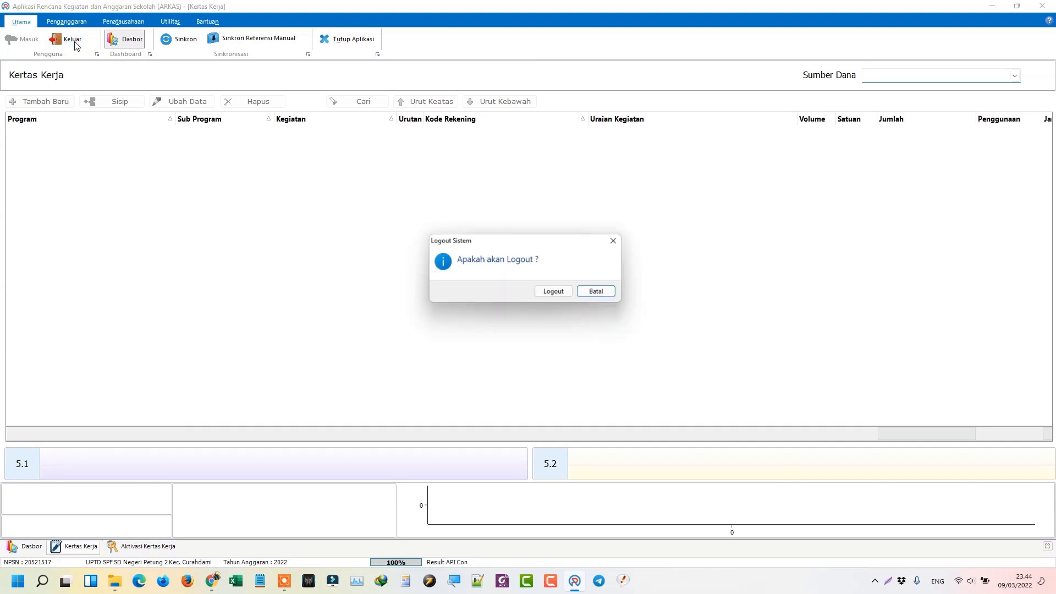
left_click(561, 296)
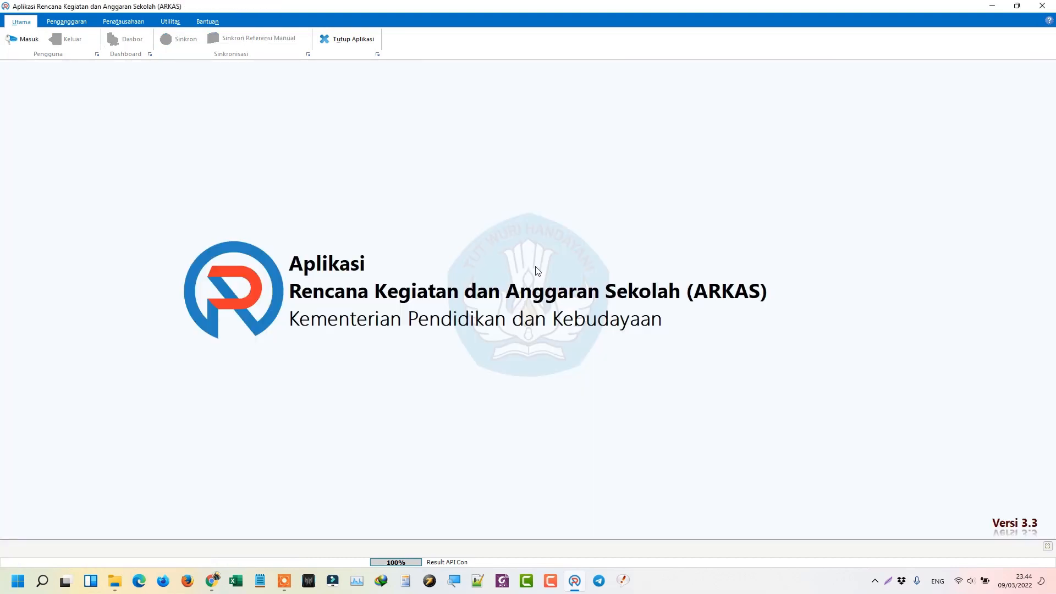
Step: Log back in with the school account and return to Penganggaran > Kertas Kerja
left_click(27, 39)
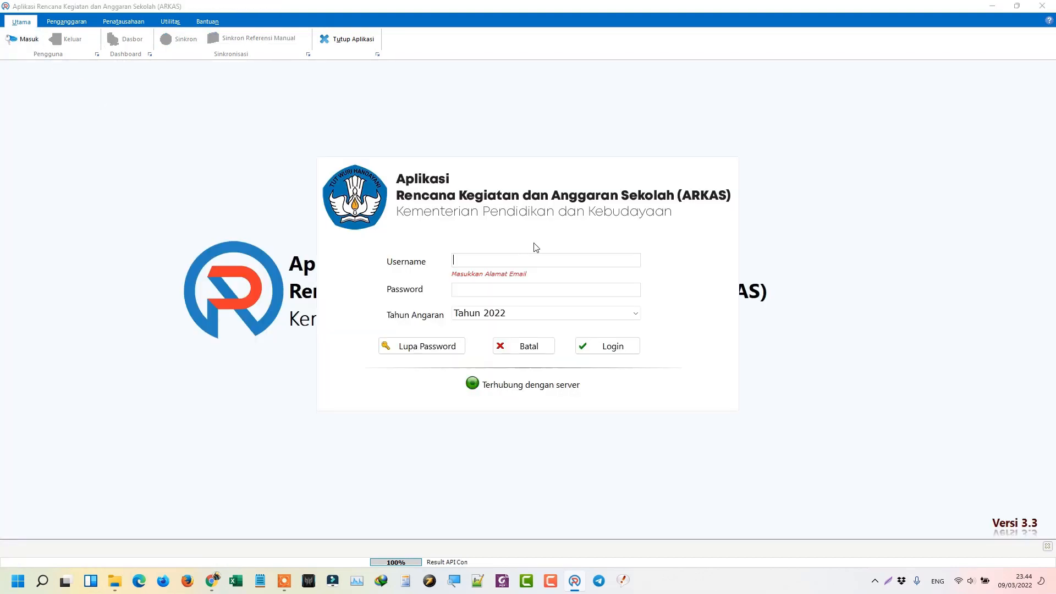
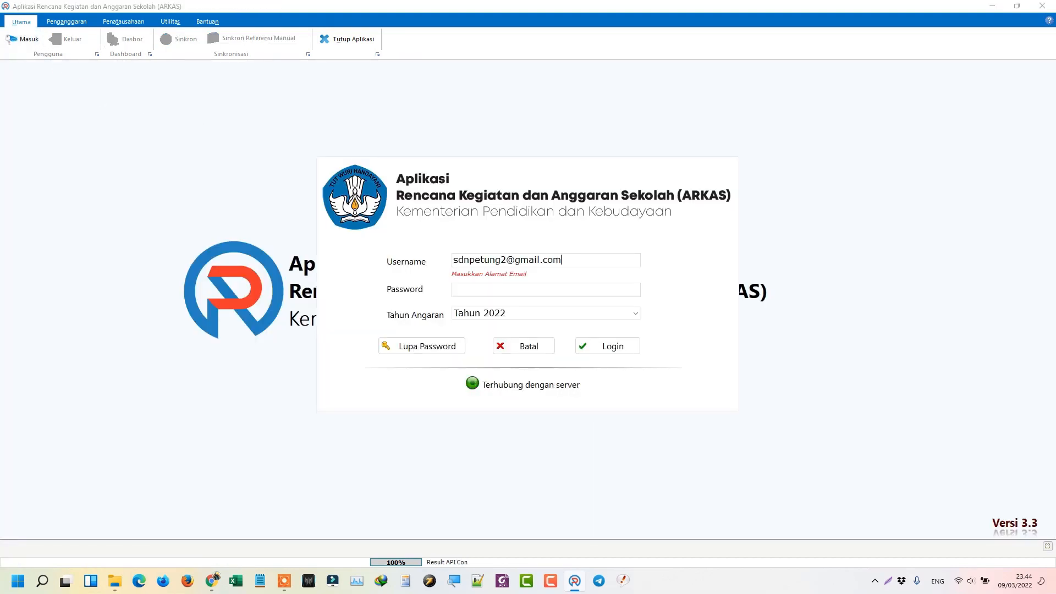
key("Tab")
type("••••••••")
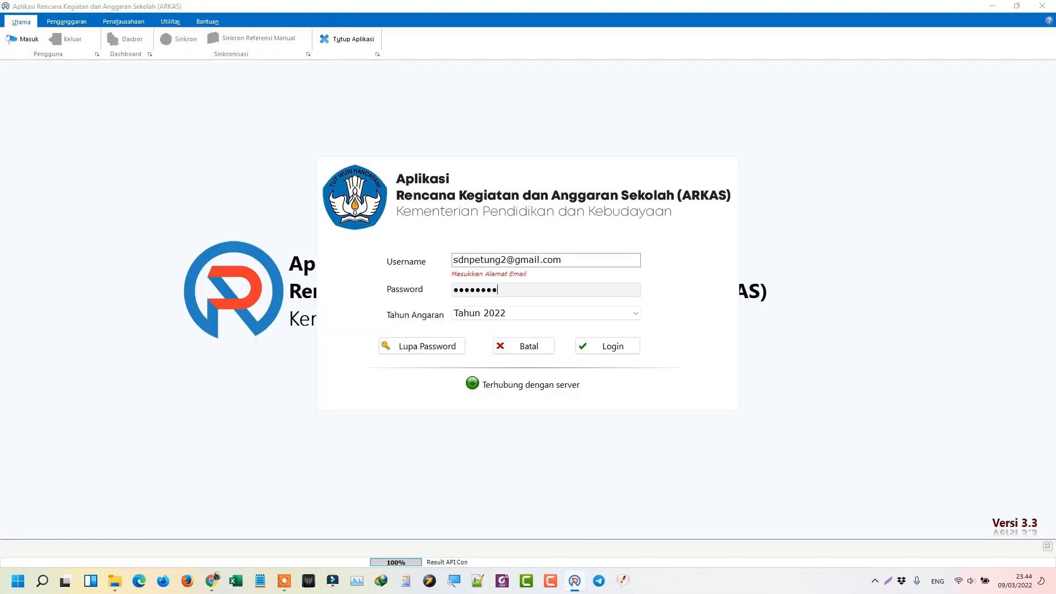
left_click(621, 352)
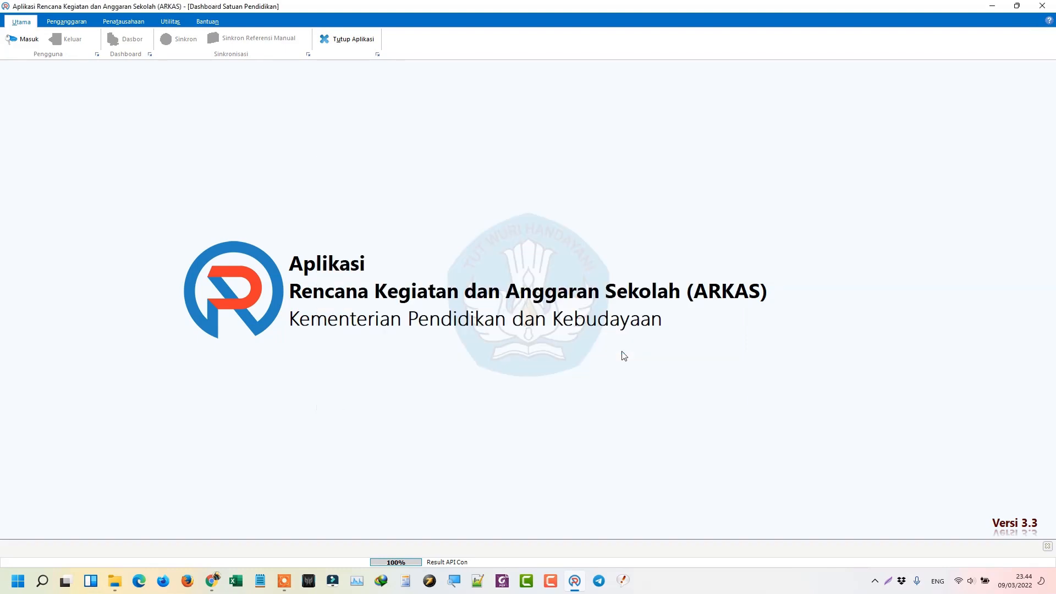
left_click(82, 34)
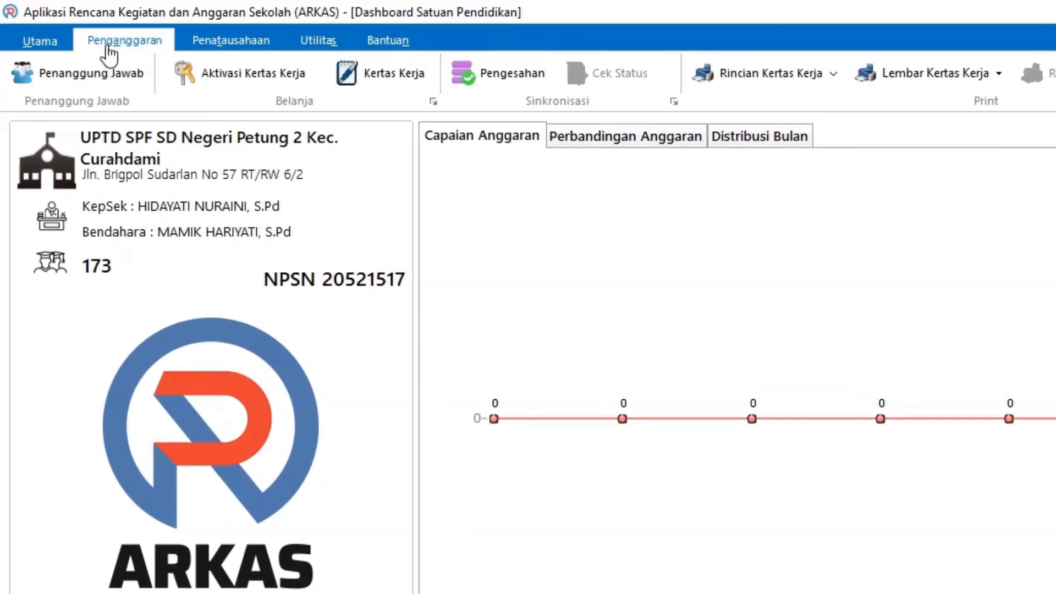
left_click(266, 63)
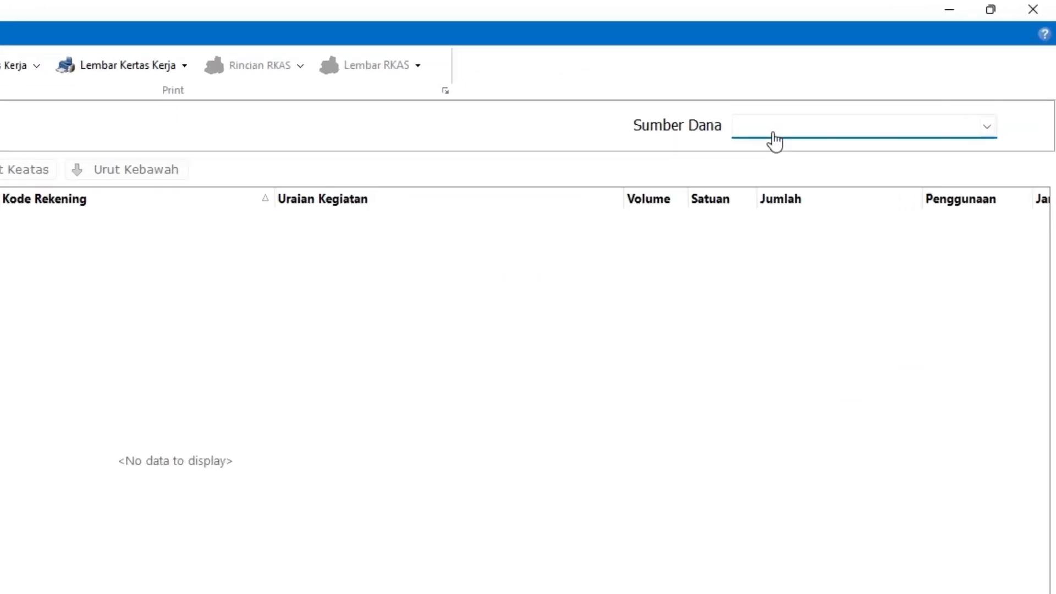
Step: Choose BOS Reguler as the funding source, showing Rp. 162.620.000 still unallocated
left_click(883, 77)
left_click(692, 189)
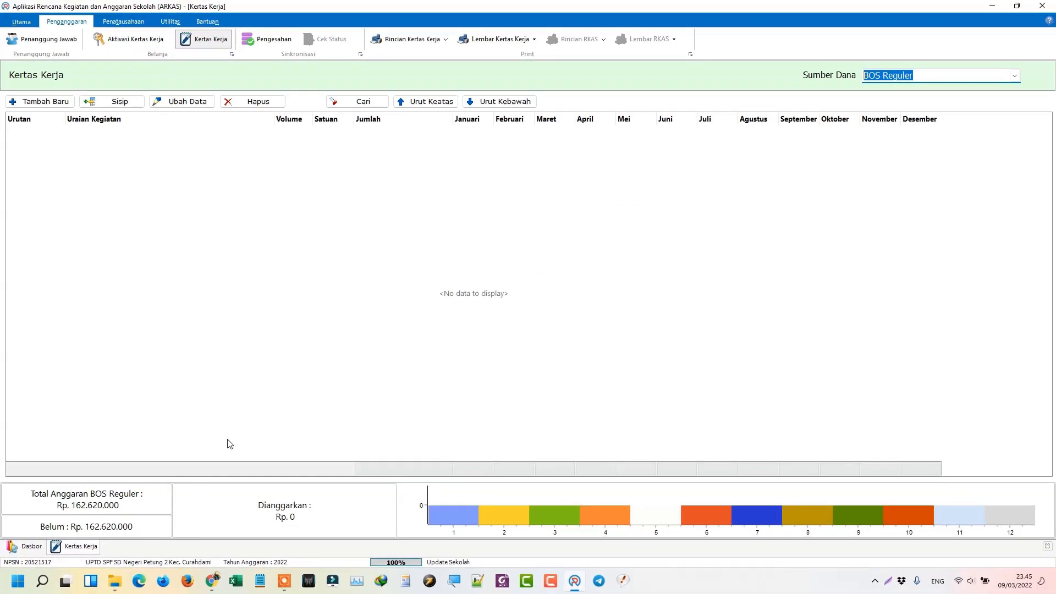
Step: Start a new line with activity 02.02.01 Penyusunan Program Perpustakaan, leaving the account code empty
left_click(47, 111)
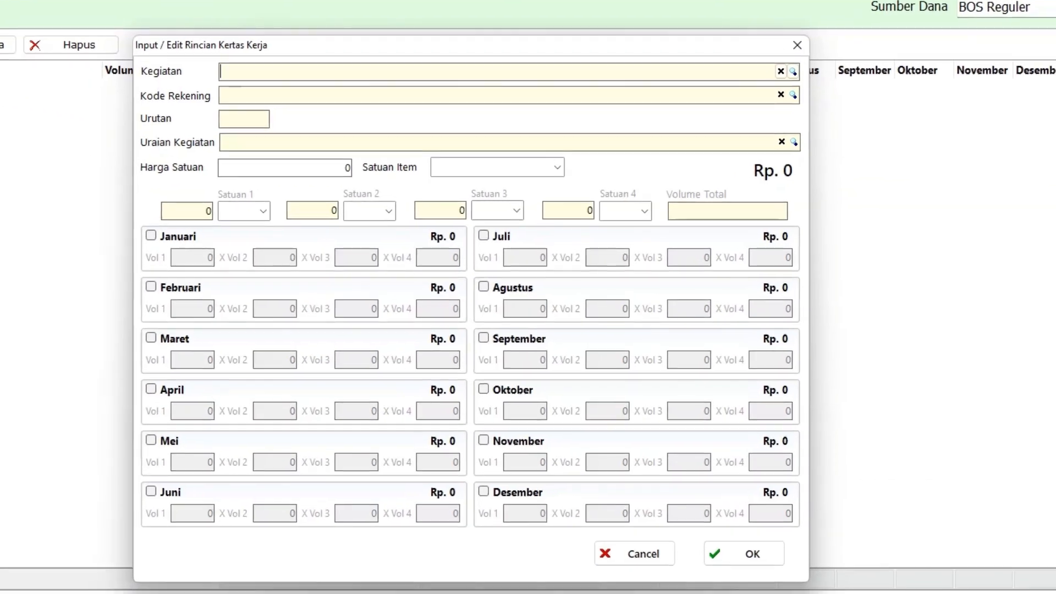
left_click(794, 72)
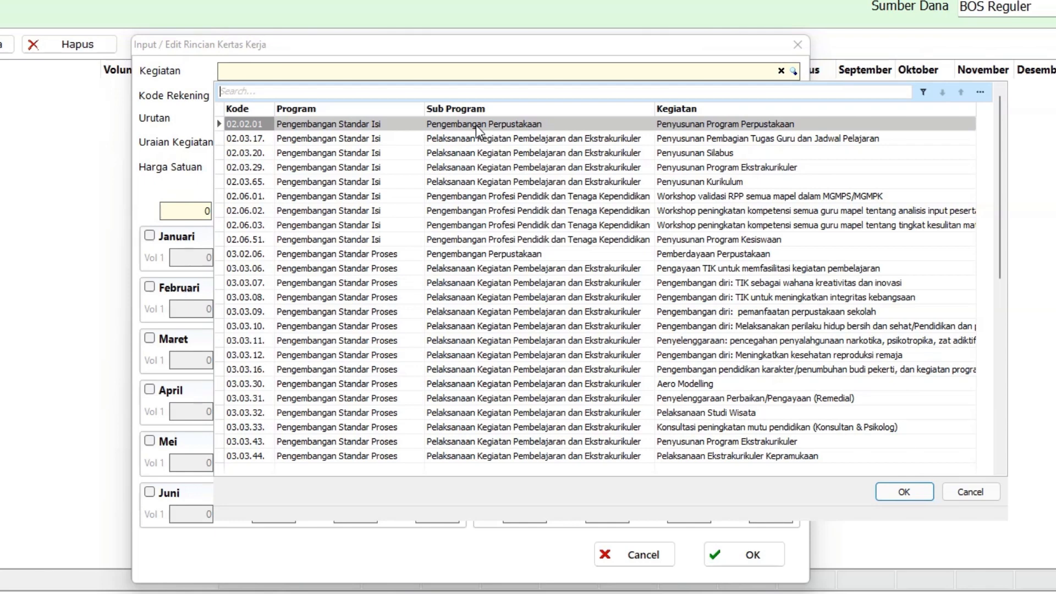
double_click(450, 127)
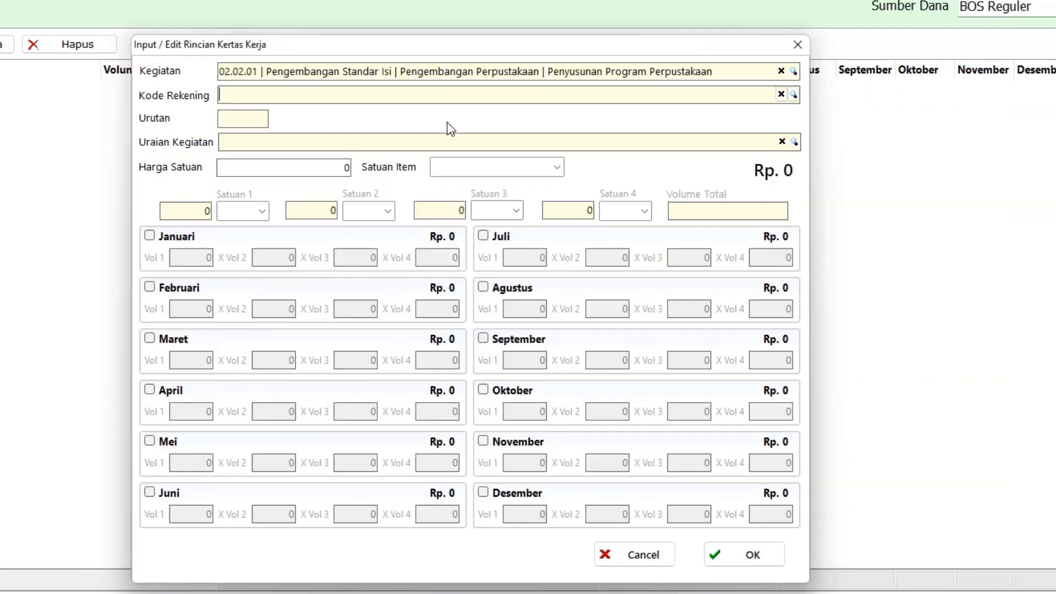
left_click(793, 95)
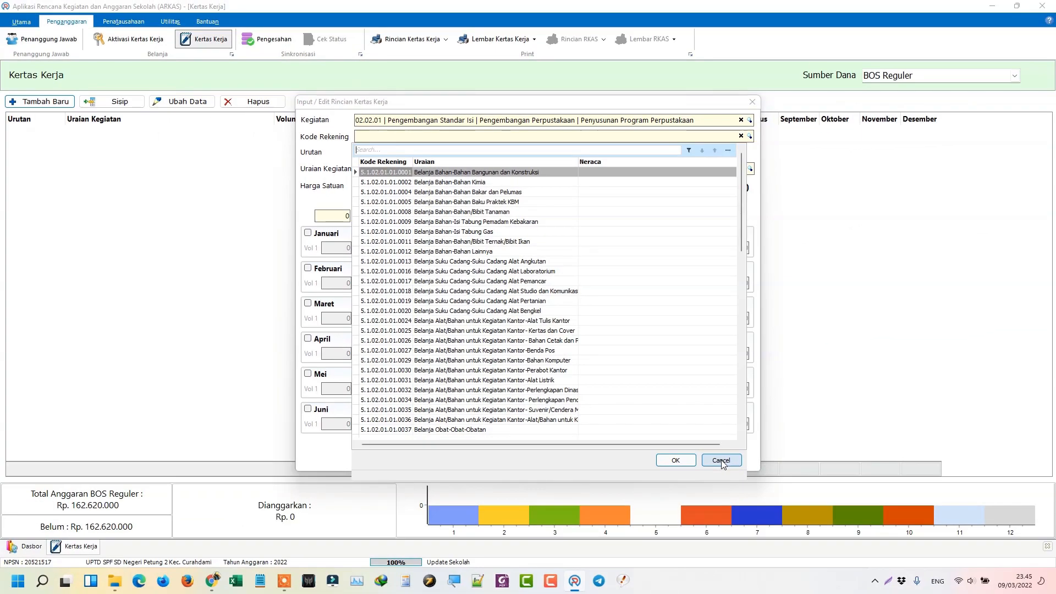
left_click(721, 462)
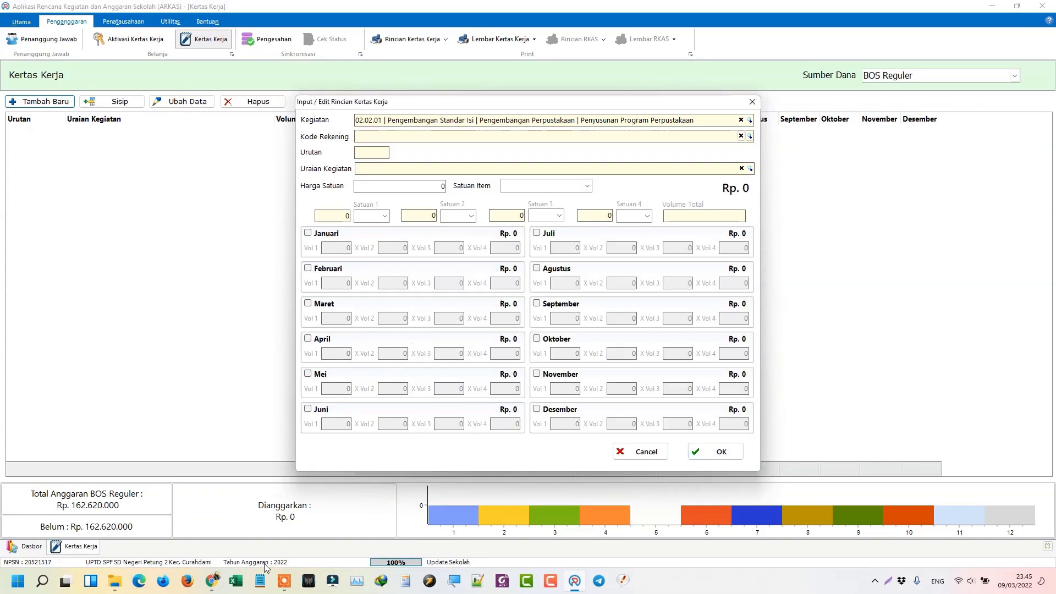
Step: Open CARI BARANG ARKAS 2022 from Excel's recent files and place its lookup form beside ARKAS
right_click(237, 582)
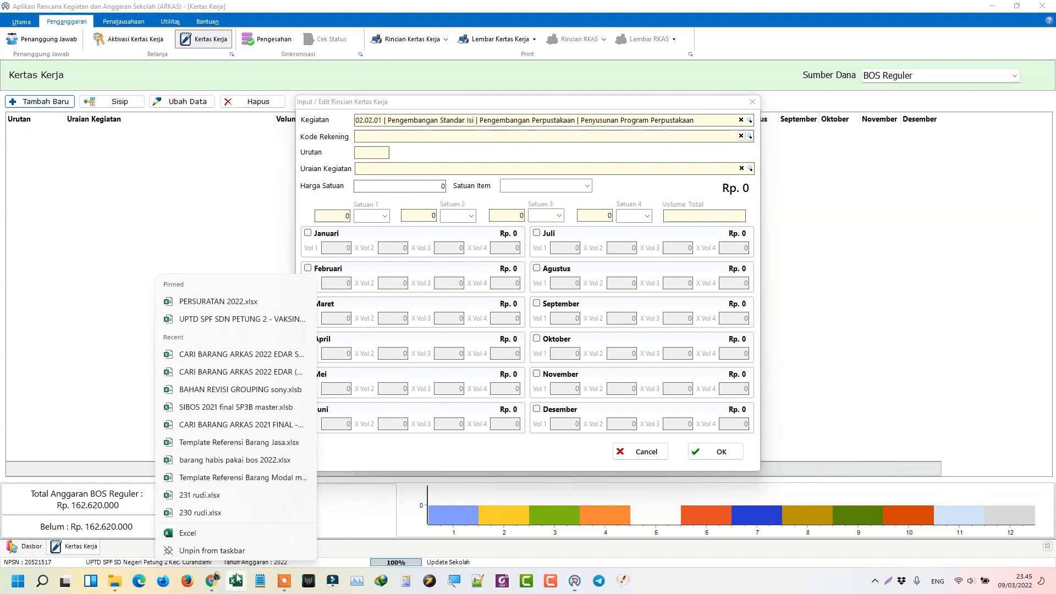
left_click(242, 354)
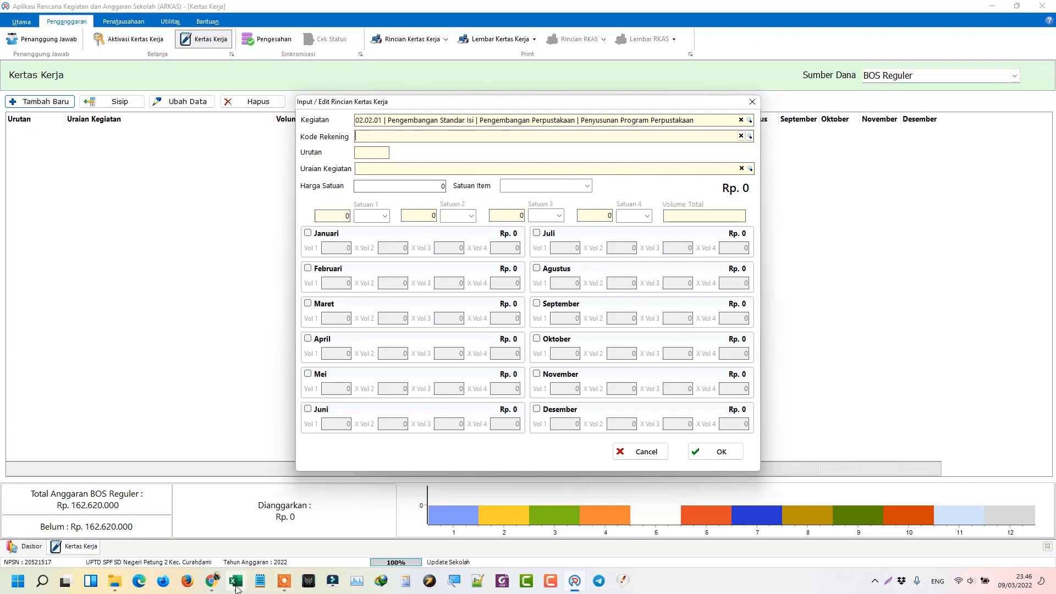
left_click(220, 462)
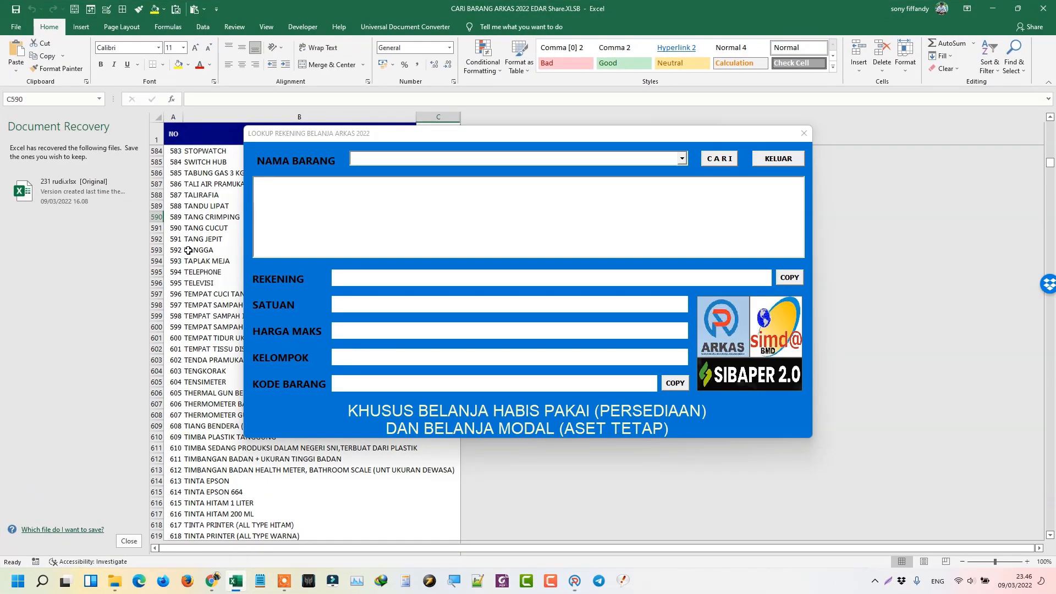
left_click(129, 541)
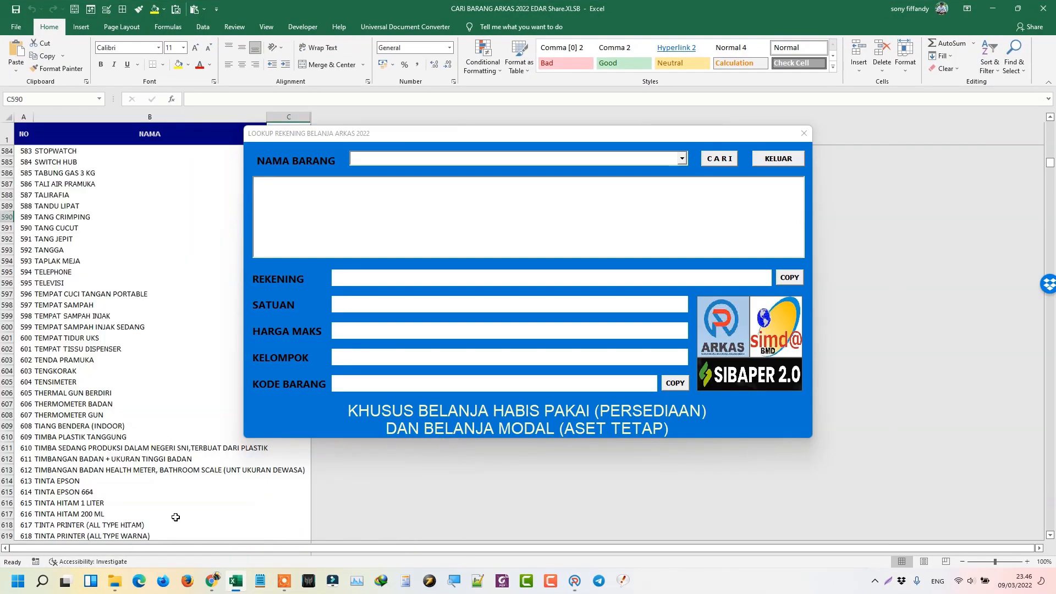
left_click_drag(837, 4, 535, 592)
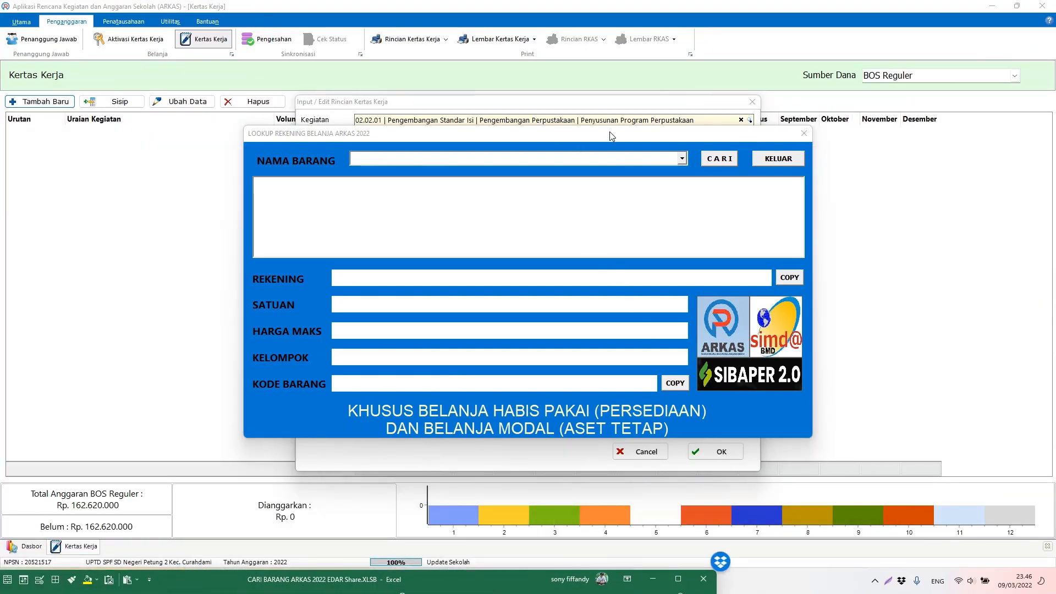
left_click_drag(611, 137, 658, 253)
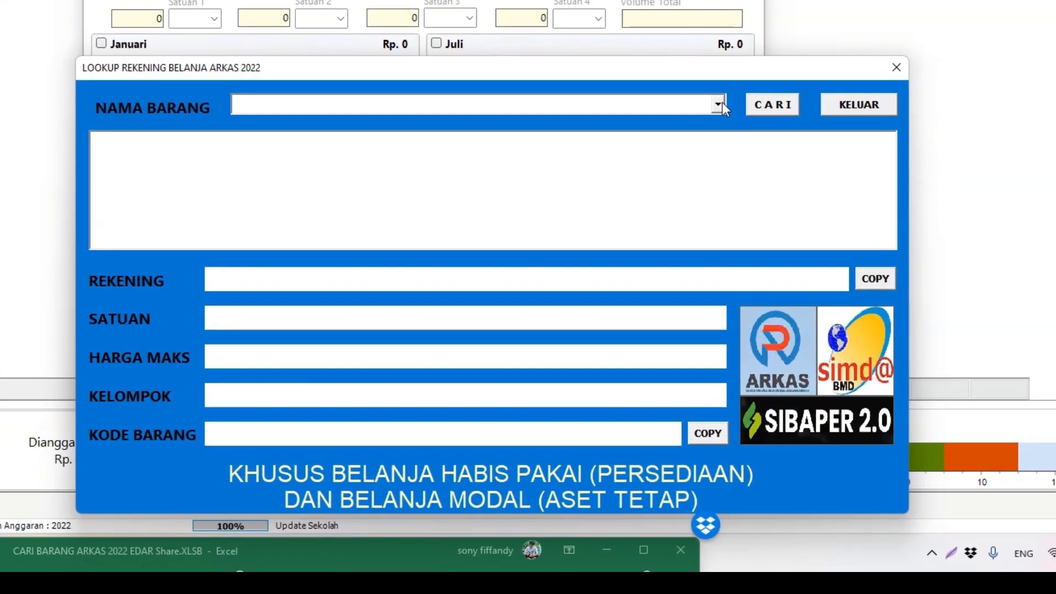
Step: Look up BOLPOINT to show account 5.1.02.01.01.0024, unit Pak and maximum price Rp 23.700
left_click(729, 274)
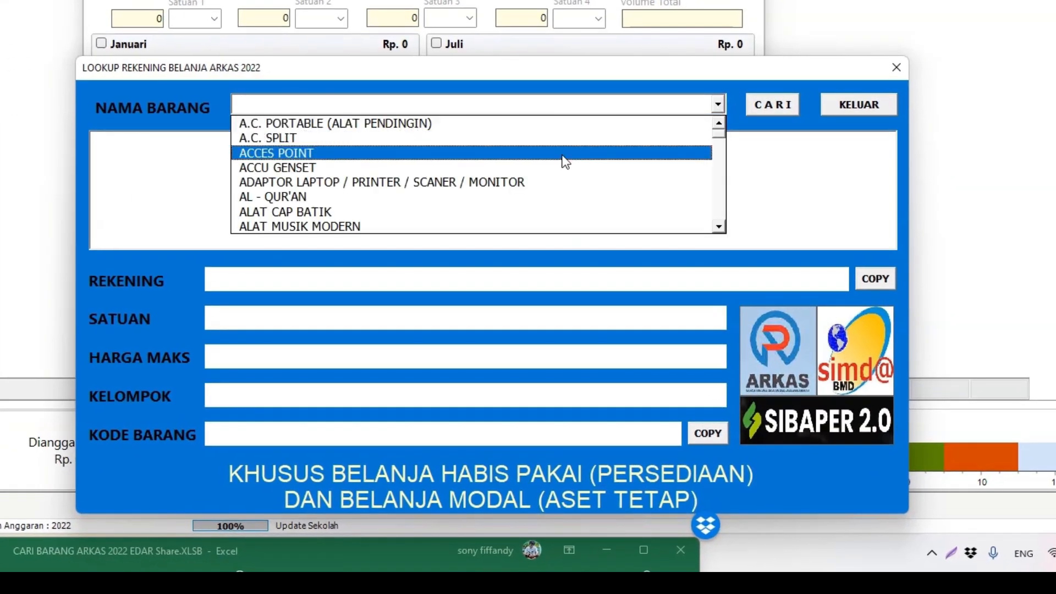
left_click(351, 104)
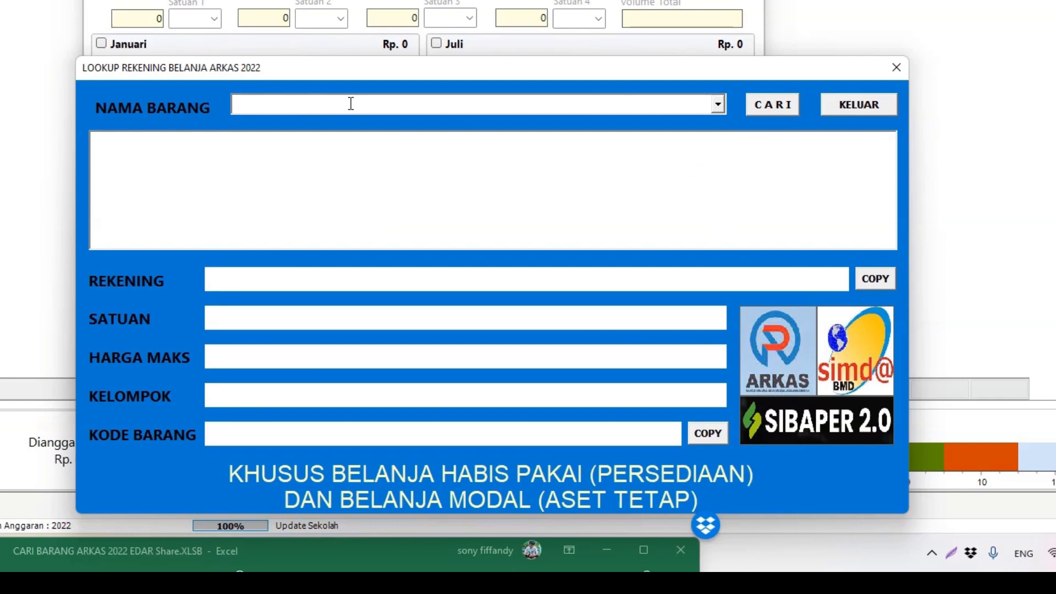
type("BA")
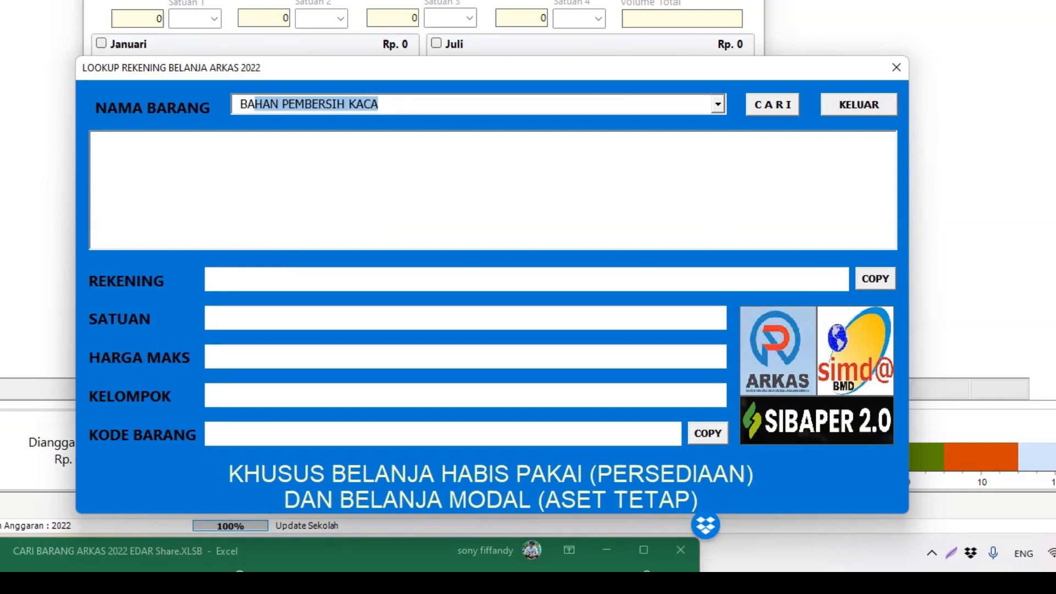
key("BackSpace")
type("OL")
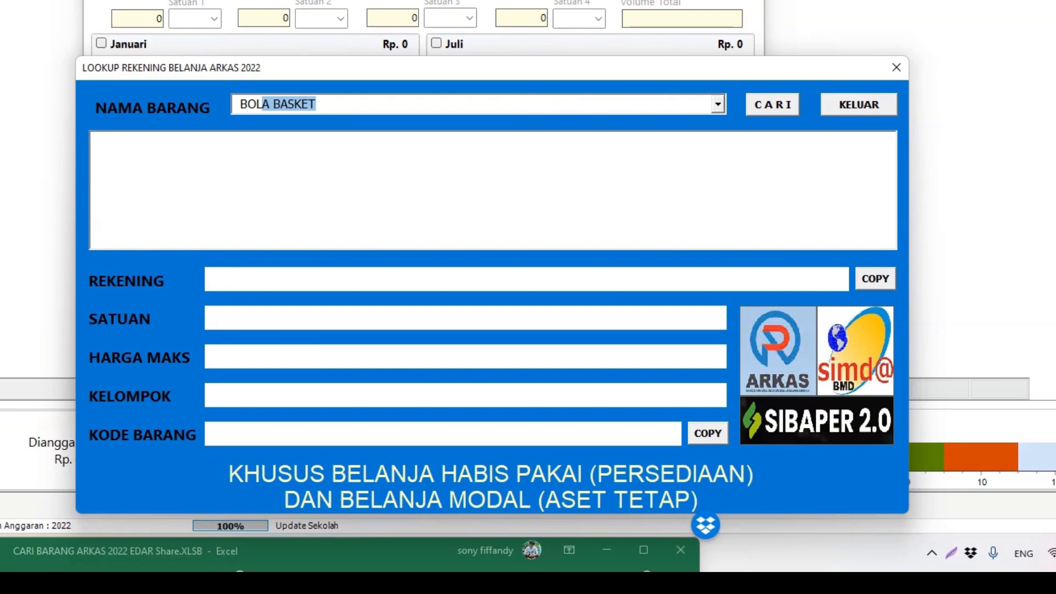
type("POINT")
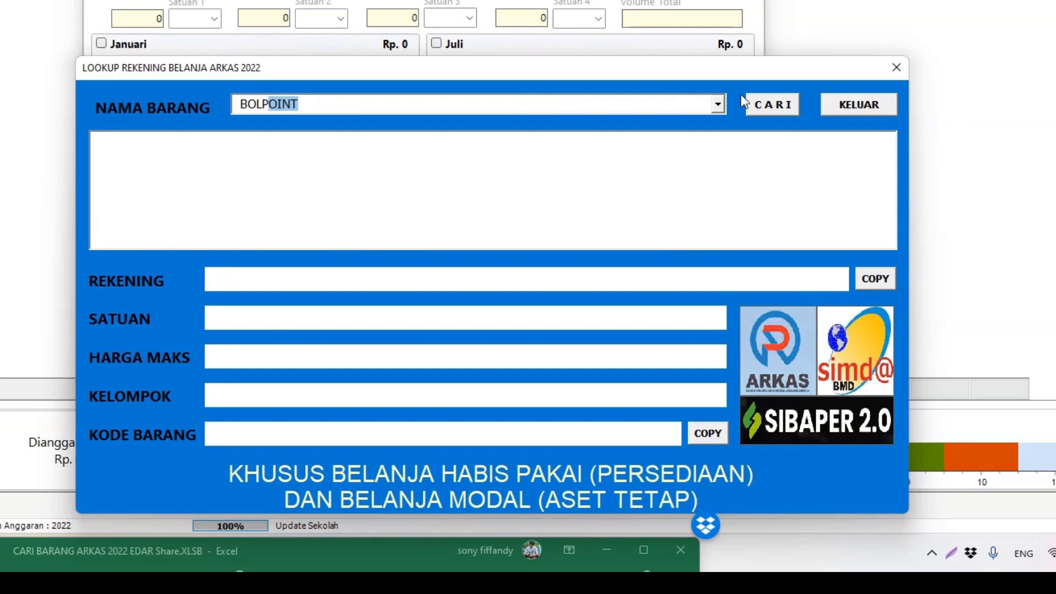
left_click(764, 107)
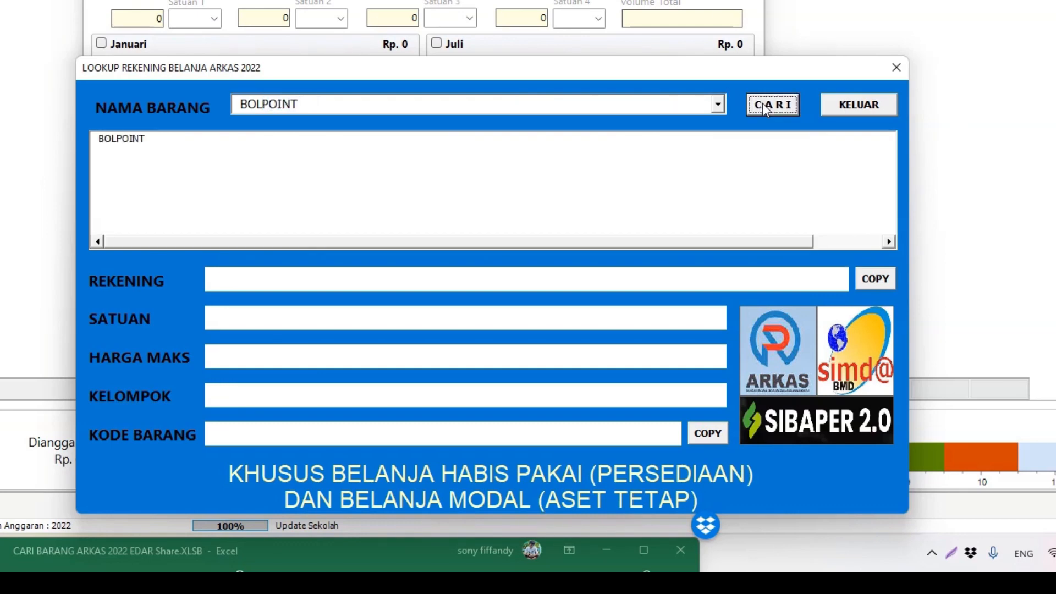
left_click(127, 141)
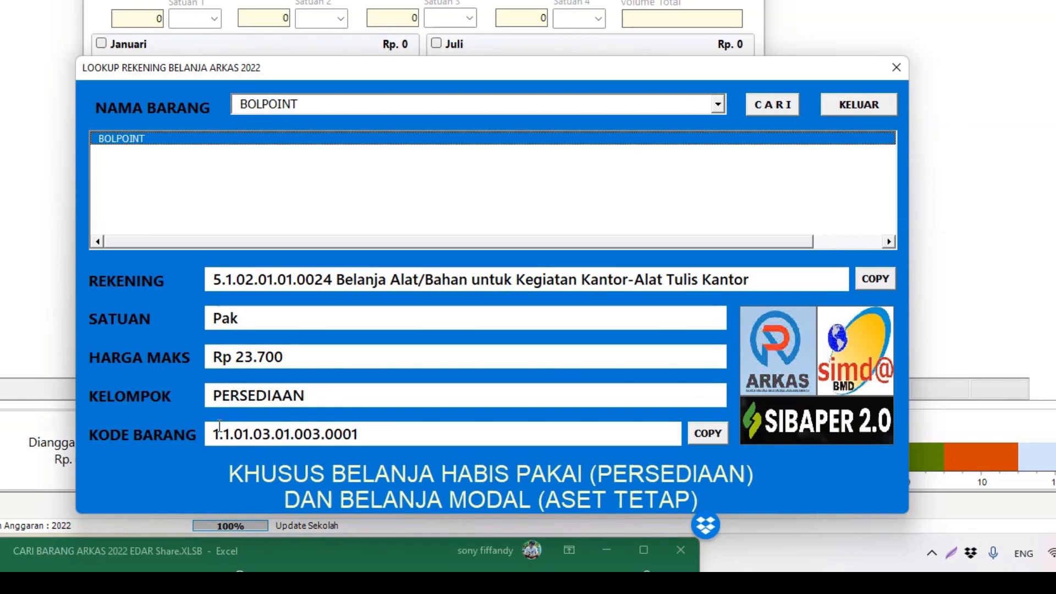
Step: Copy the account code 5.1.02.01.01.0024 for pasting into ARKAS
left_click_drag(370, 434, 215, 435)
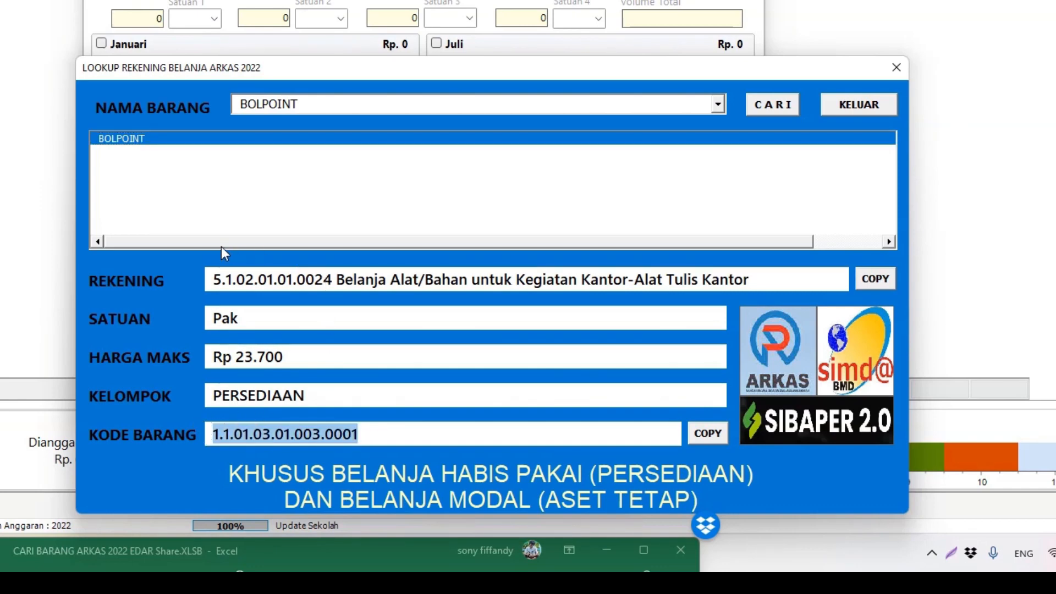
left_click_drag(239, 74, 277, 108)
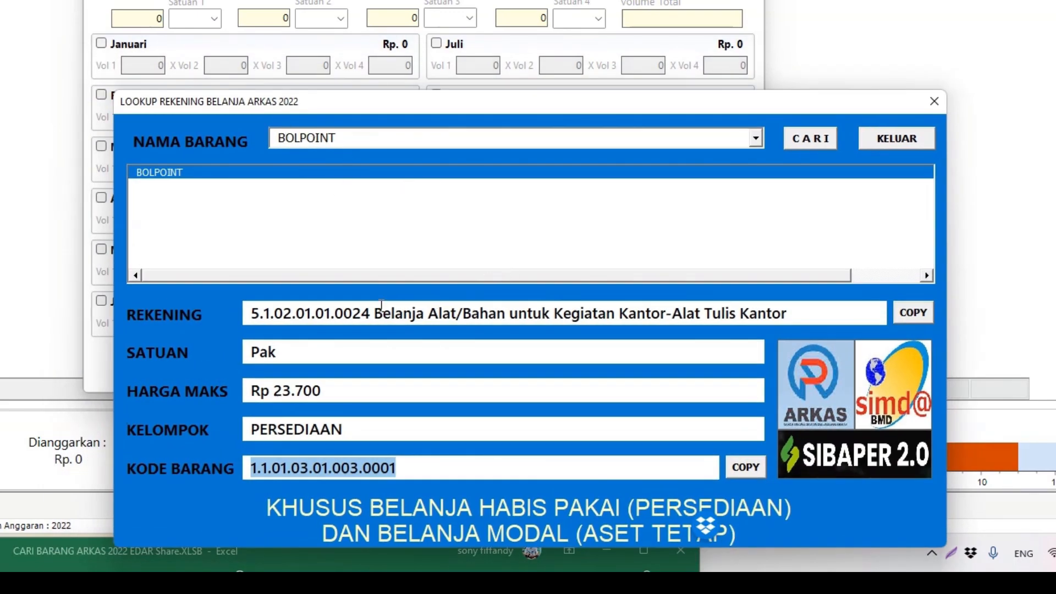
left_click(913, 312)
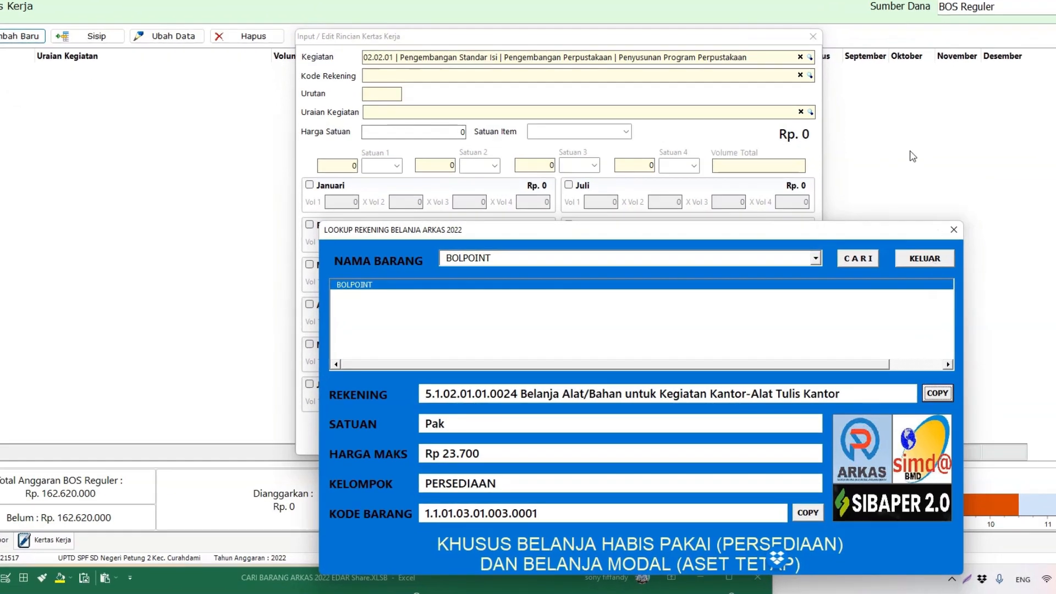
left_click(778, 74)
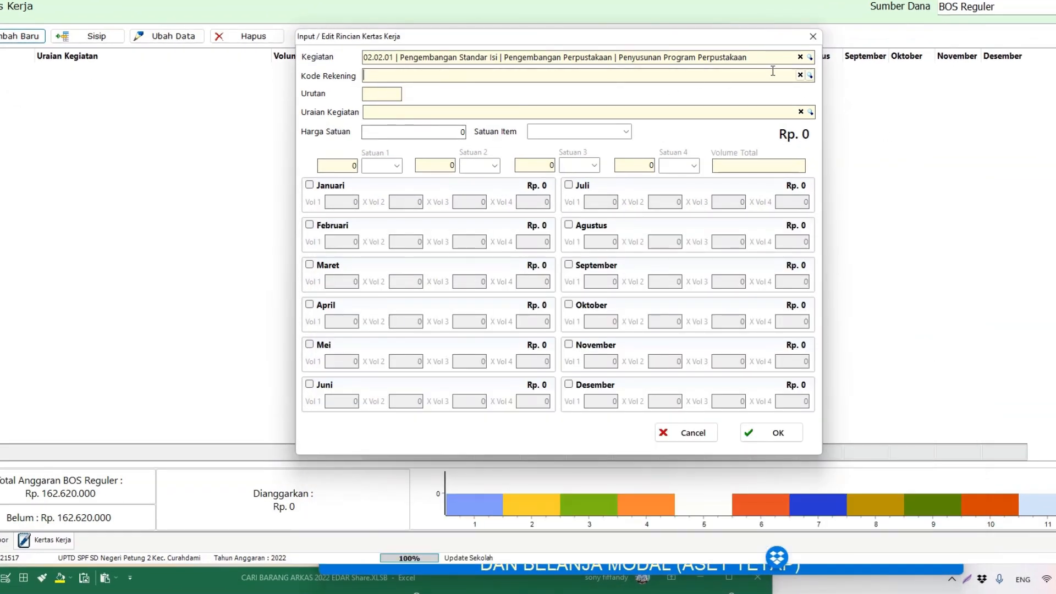
Step: Set the entry's Kode Rekening to 5.1.02.01.01.0024 by pasting it into the account list
left_click(808, 76)
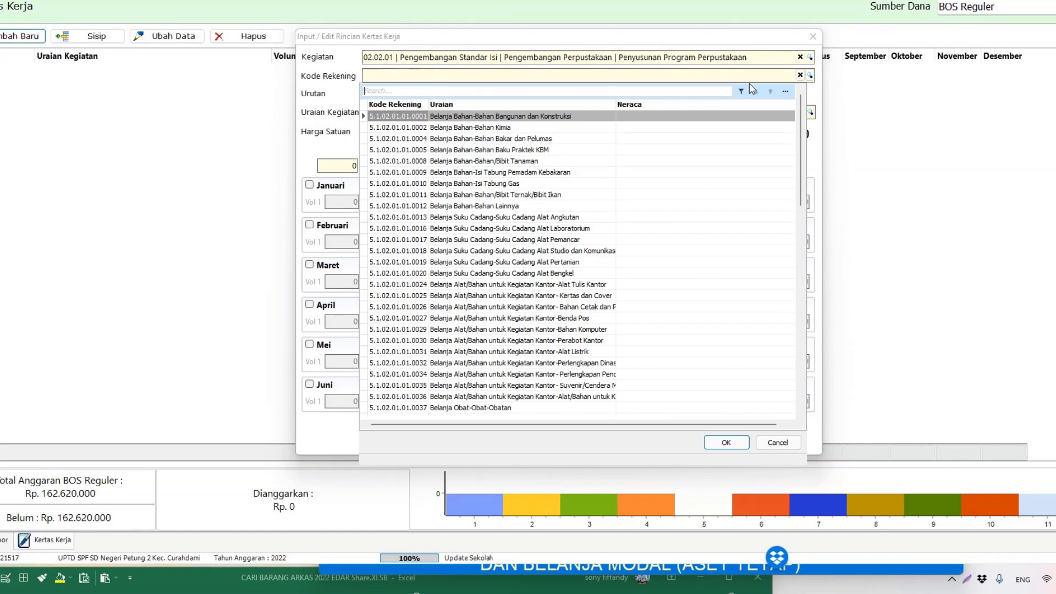
key("ctrl+v")
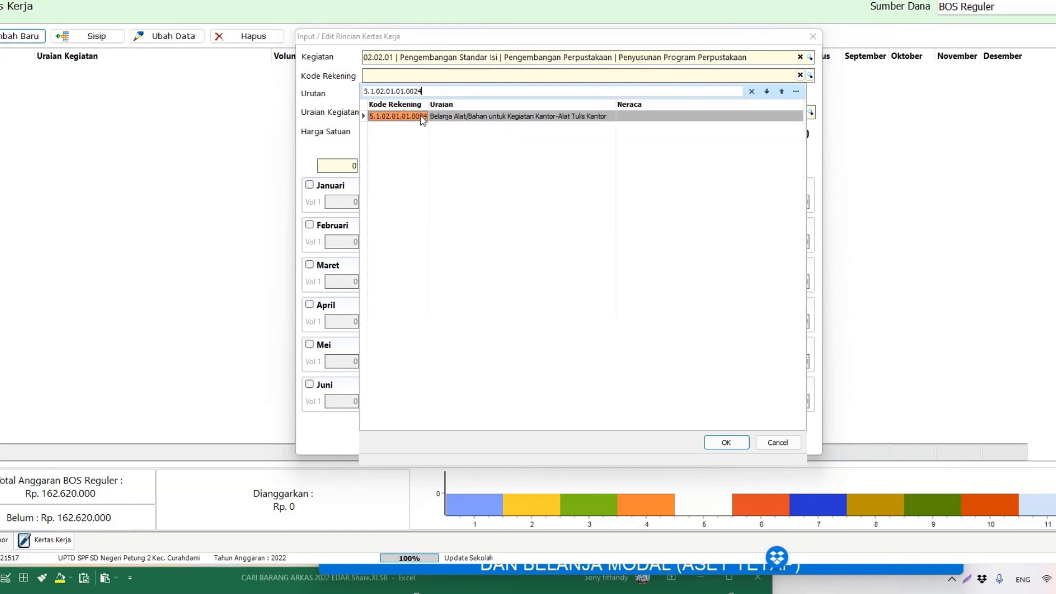
left_click(437, 117)
double_click(438, 117)
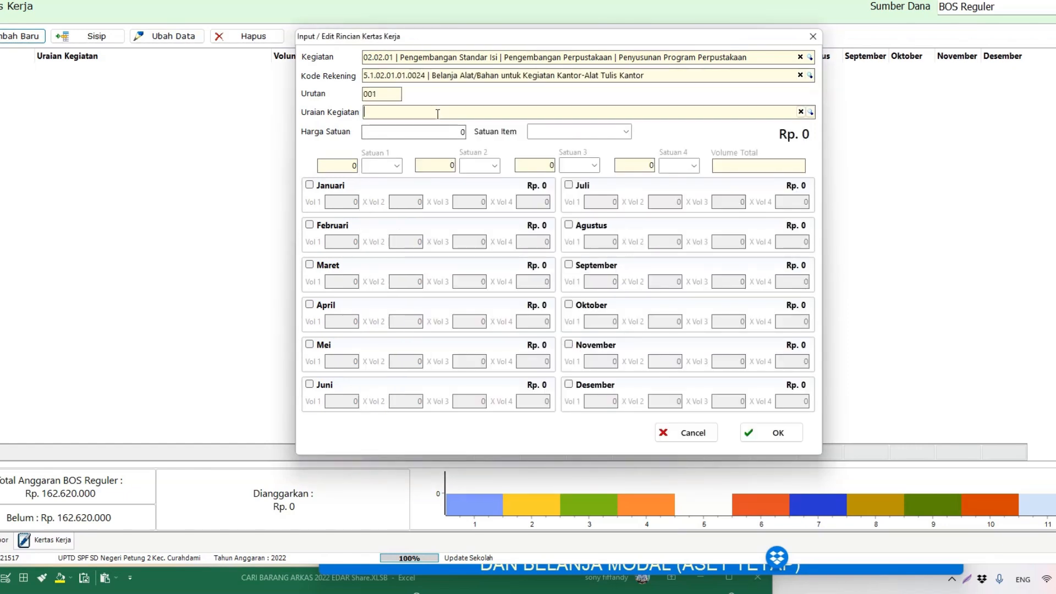
Step: Use the copied item code 1.1.01.03.01.003.0001 to set BOLPOINT as the activity description
key("alt+Tab")
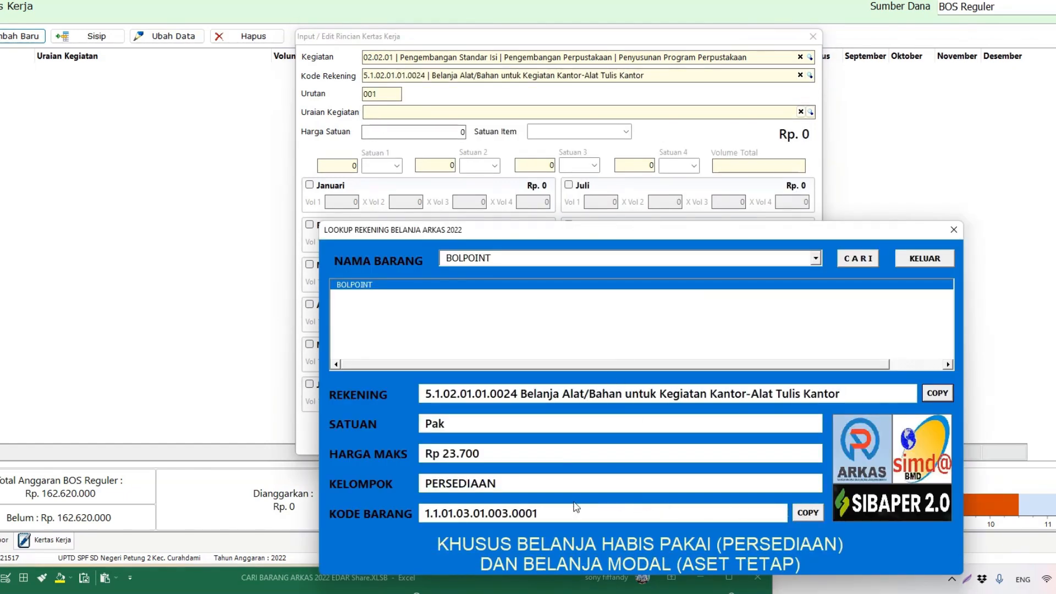
left_click(808, 513)
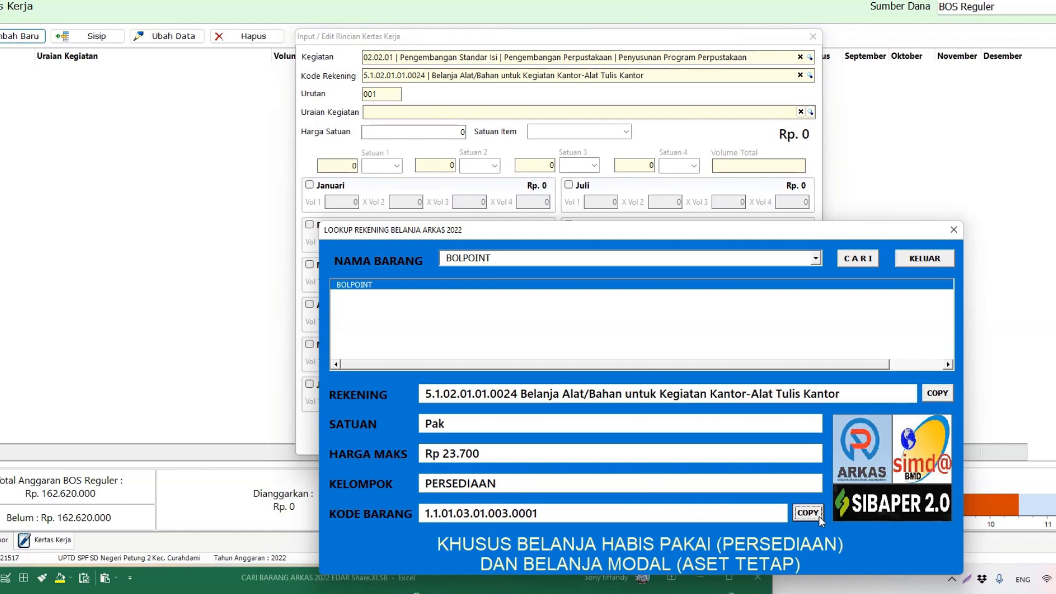
left_click(811, 113)
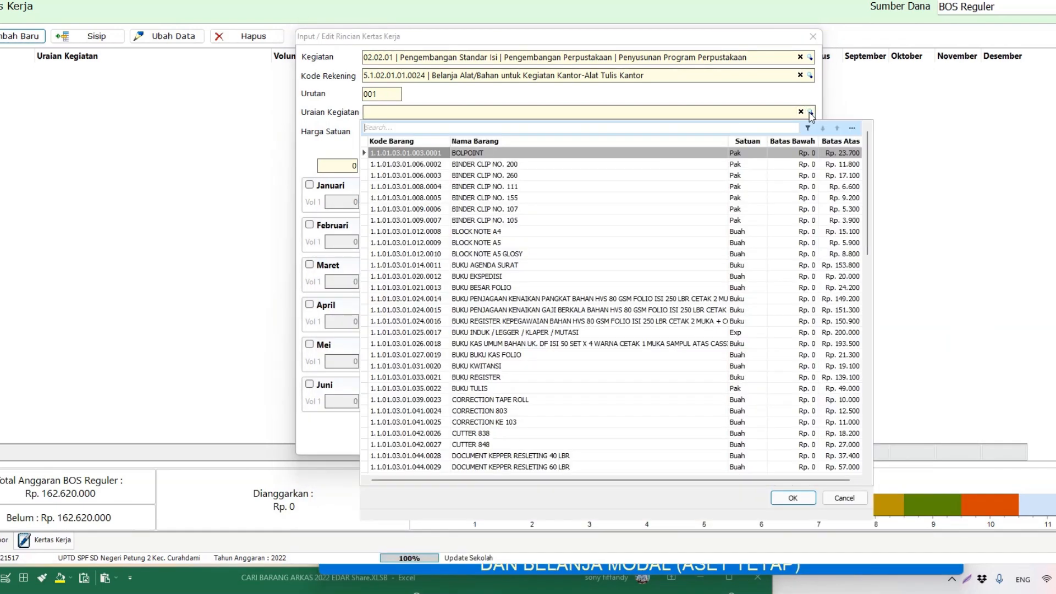
key("ctrl+v")
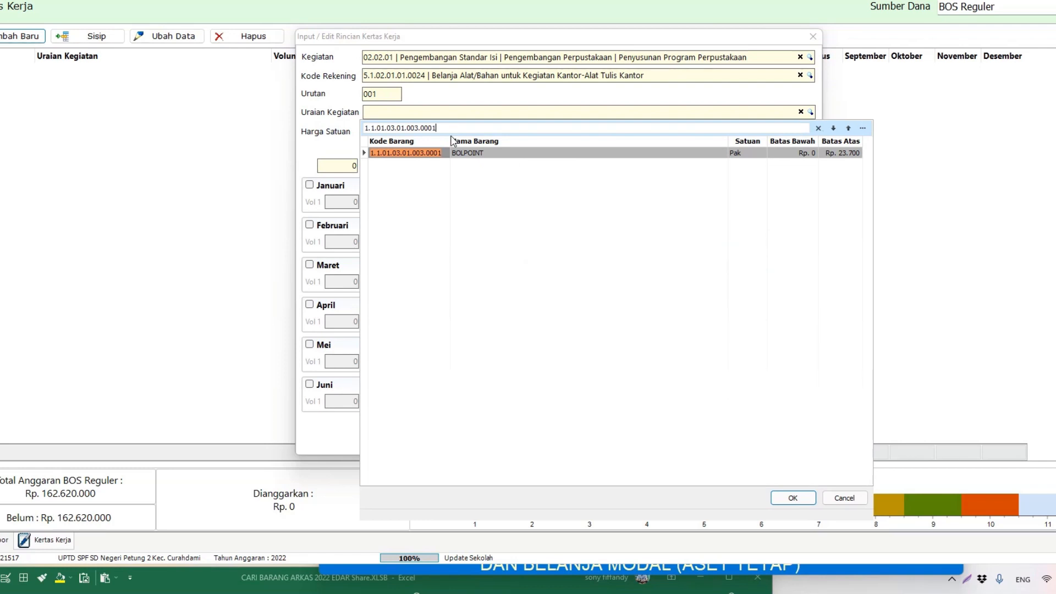
double_click(470, 154)
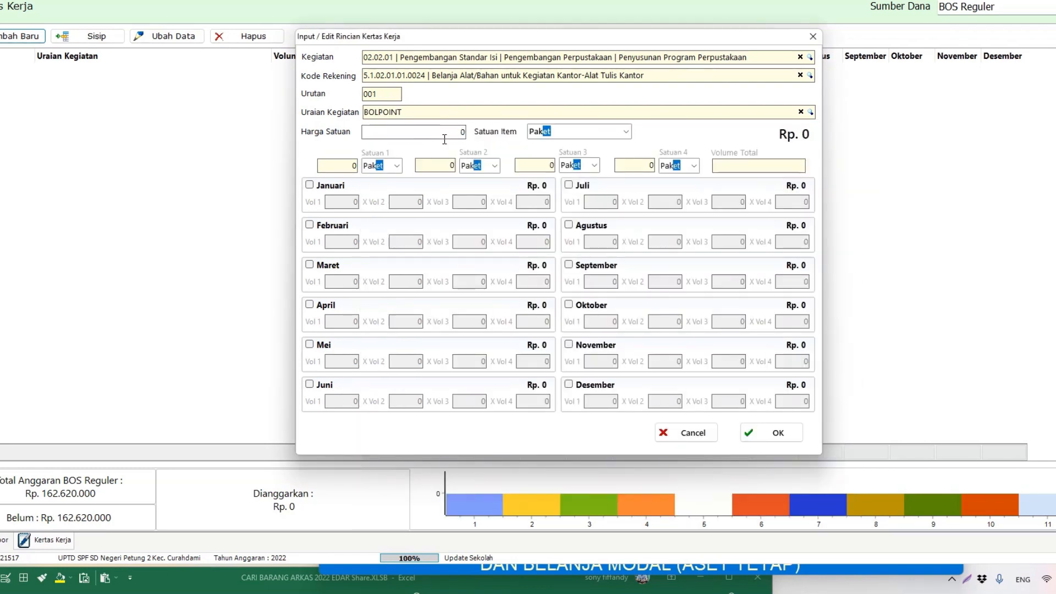
Step: Set the unit price to 23.000 after checking the lookup's Rp 23.700 maximum
left_click_drag(440, 132, 469, 132)
key("alt+Tab")
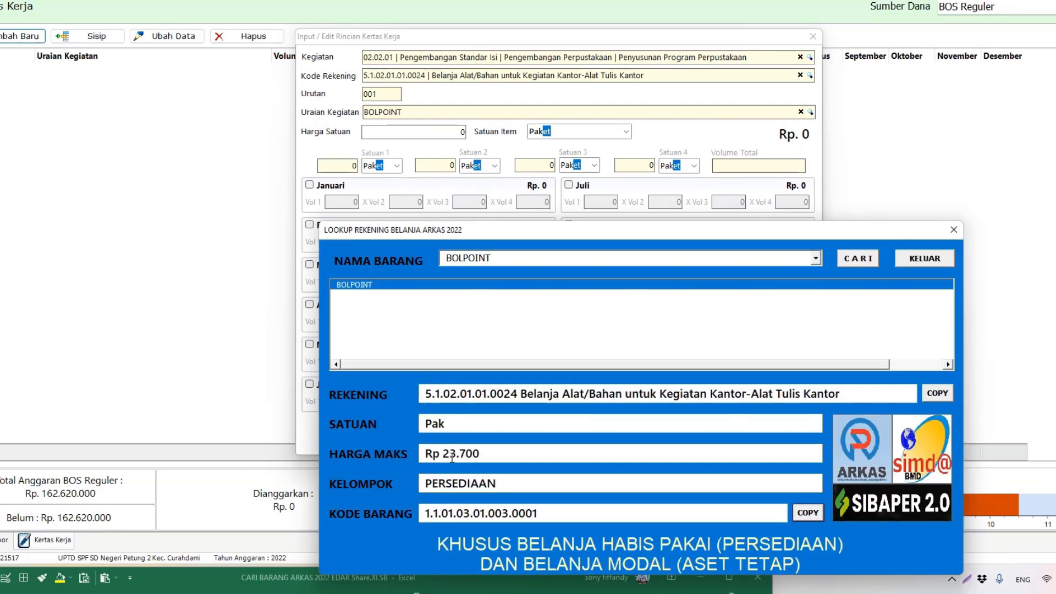
key("alt+Tab")
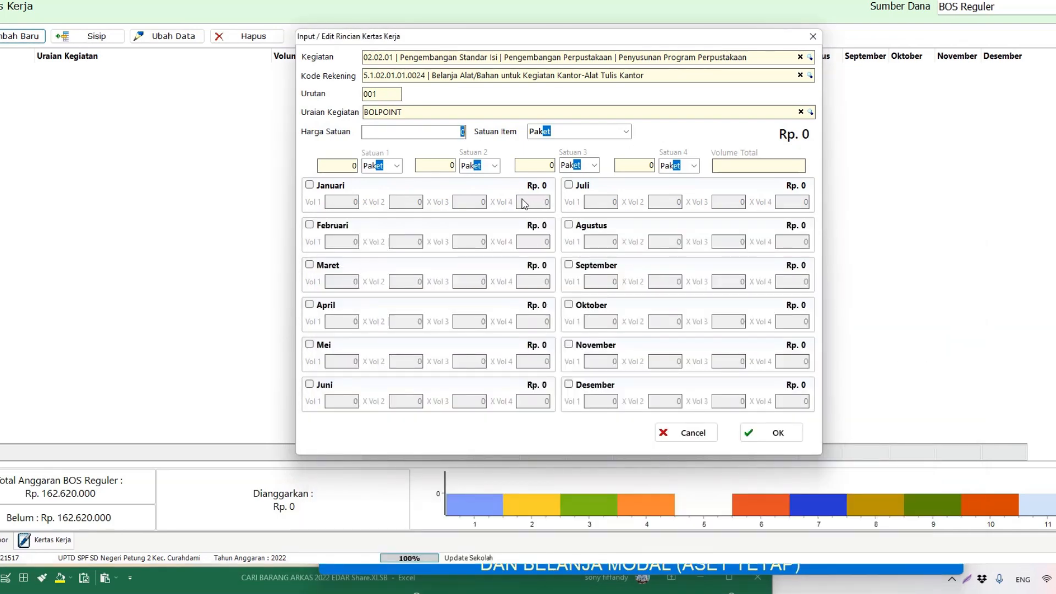
type("23000")
key("Tab")
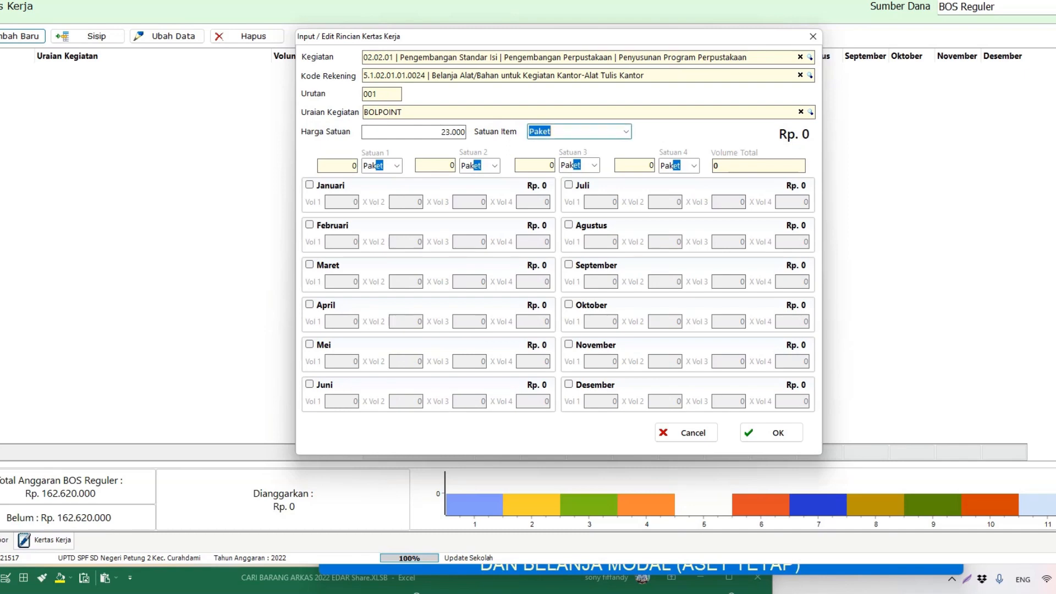
Step: Set Pak as the item unit and keep it as the first volume unit
type("Pa")
key("BackSpace")
key("BackSpace")
key("BackSpace")
key("BackSpace")
type("Pak")
key("Tab")
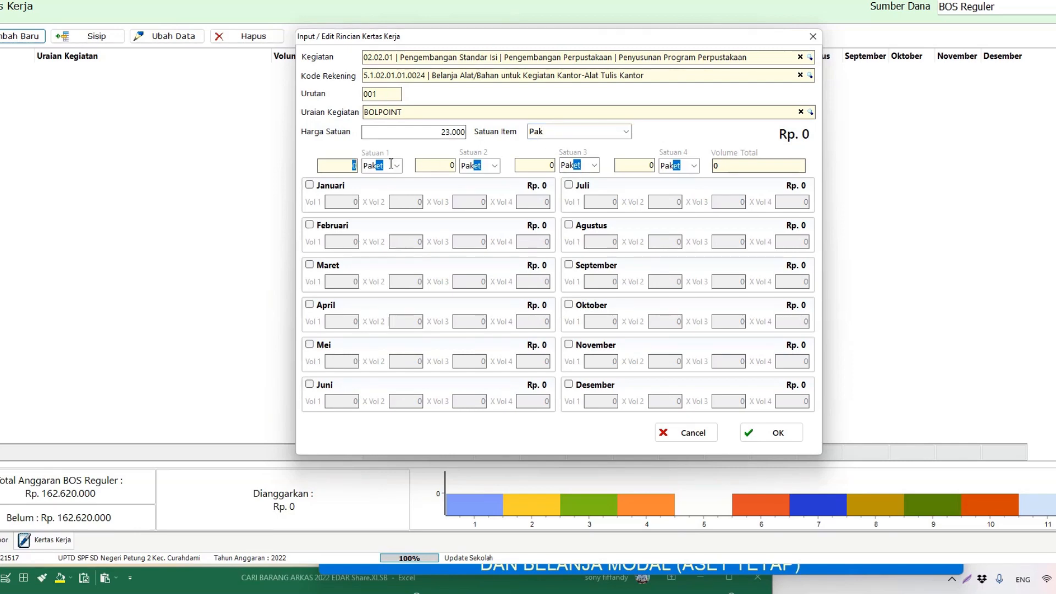
key("Tab")
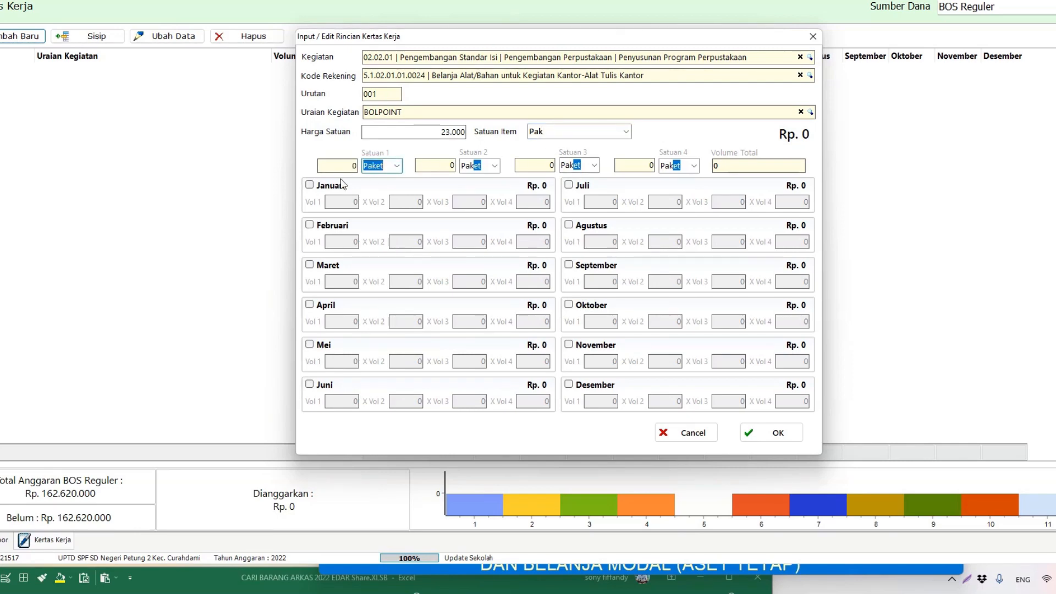
left_click(396, 166)
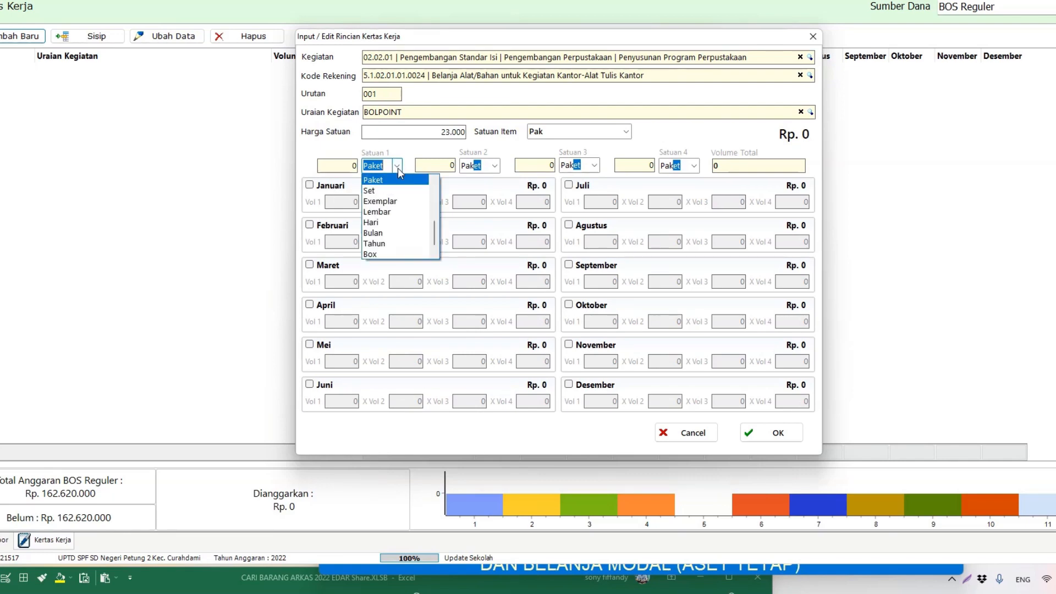
scroll(375, 217, "up", 2)
scroll(376, 193, "down", 2)
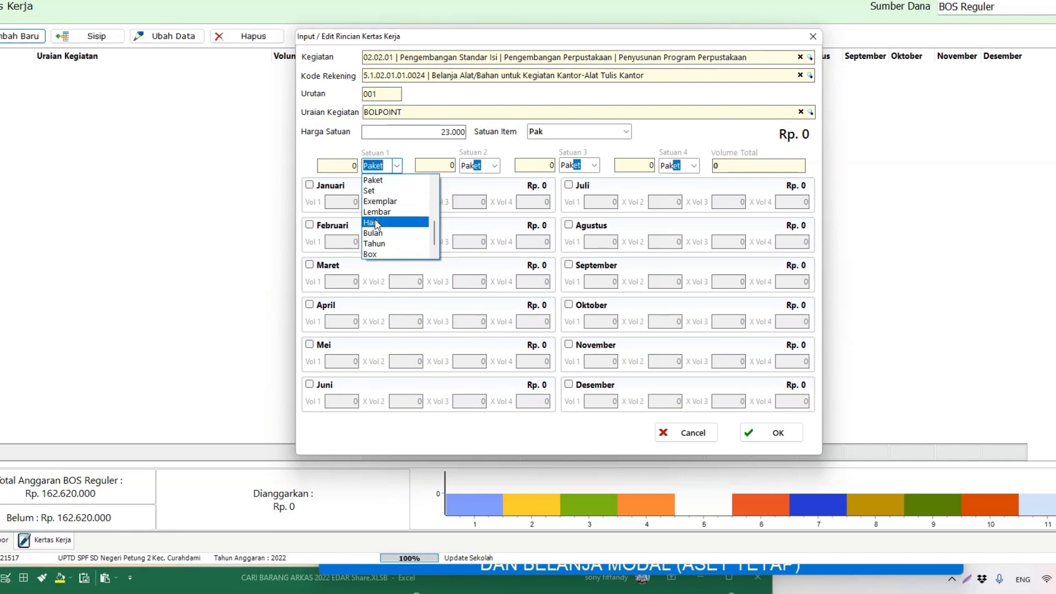
scroll(375, 212, "up", 2)
scroll(379, 215, "up", 2)
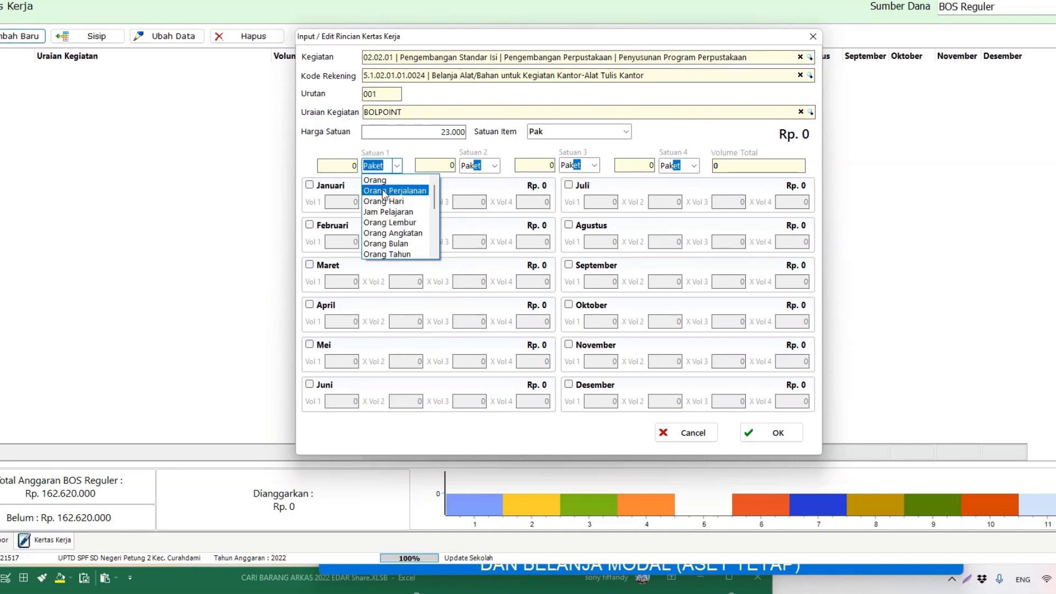
left_click(397, 165)
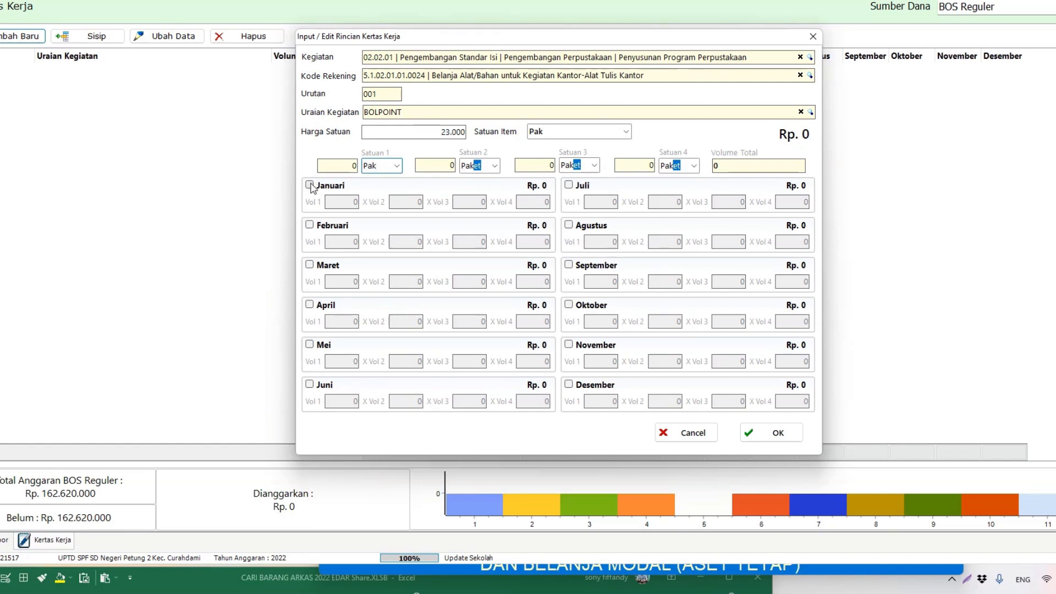
Step: Tick Januari and budget 5 Pak for it
left_click(311, 187)
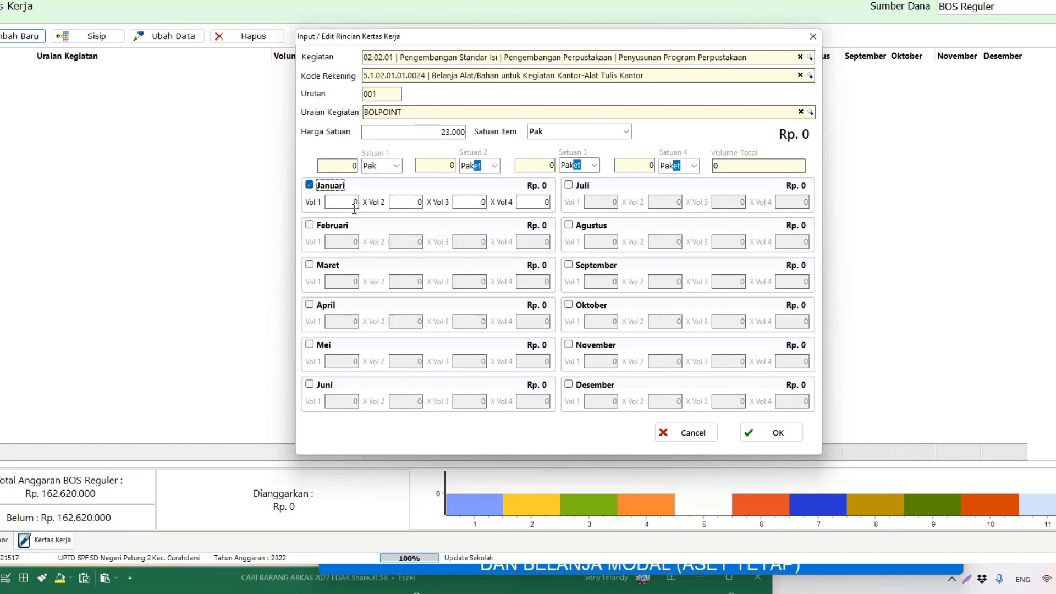
left_click(355, 202)
type("1")
left_click_drag(350, 198, 362, 197)
type("5")
left_click(408, 204)
left_click(410, 202)
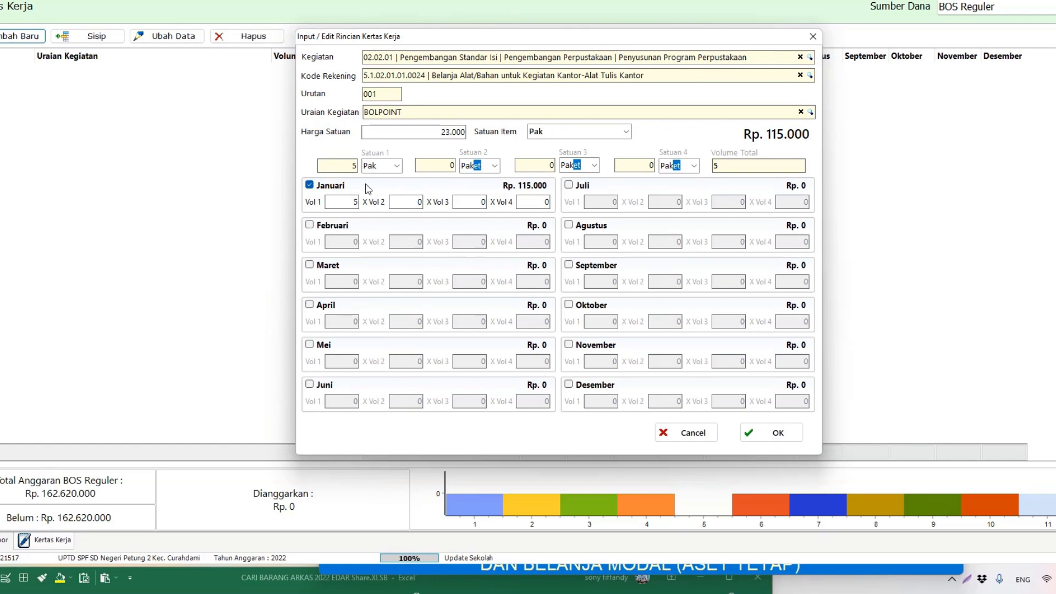
Step: Add 2 Pak each for Juli and November, totalling 9 Pak and Rp 207.000
left_click(569, 185)
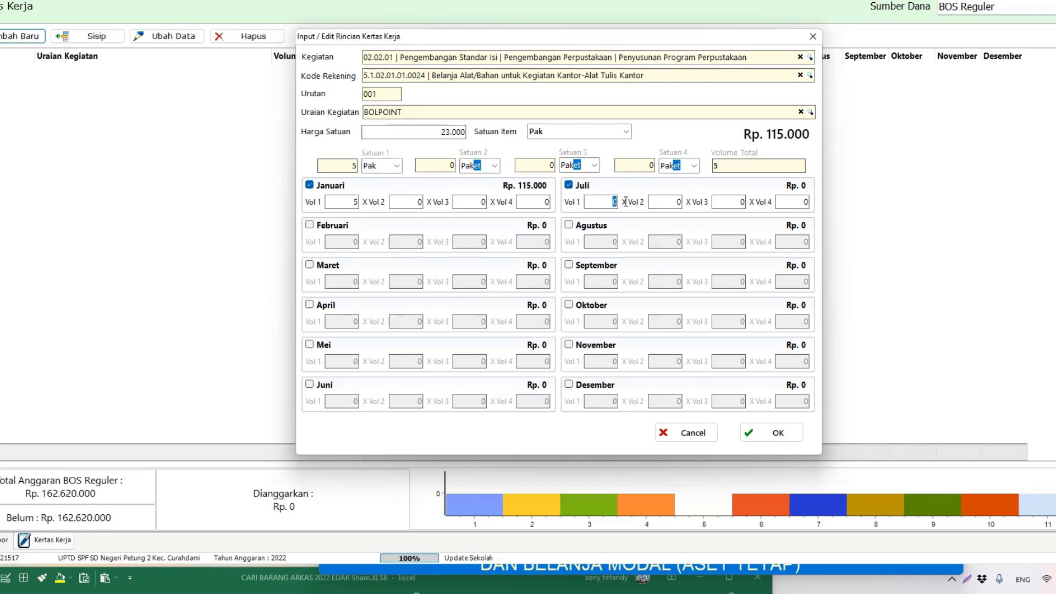
type("2")
left_click(666, 202)
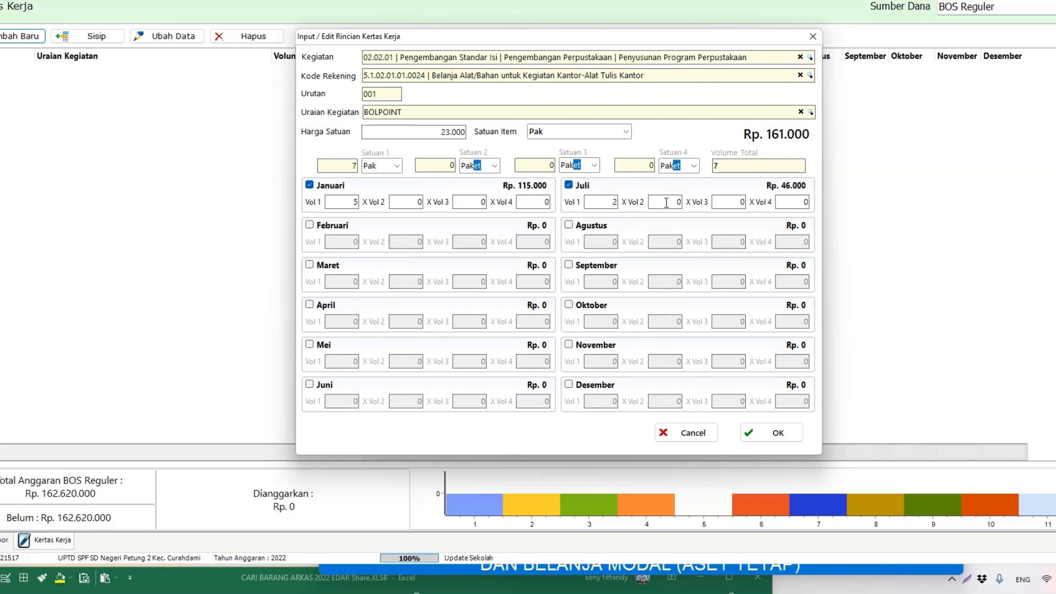
left_click(578, 349)
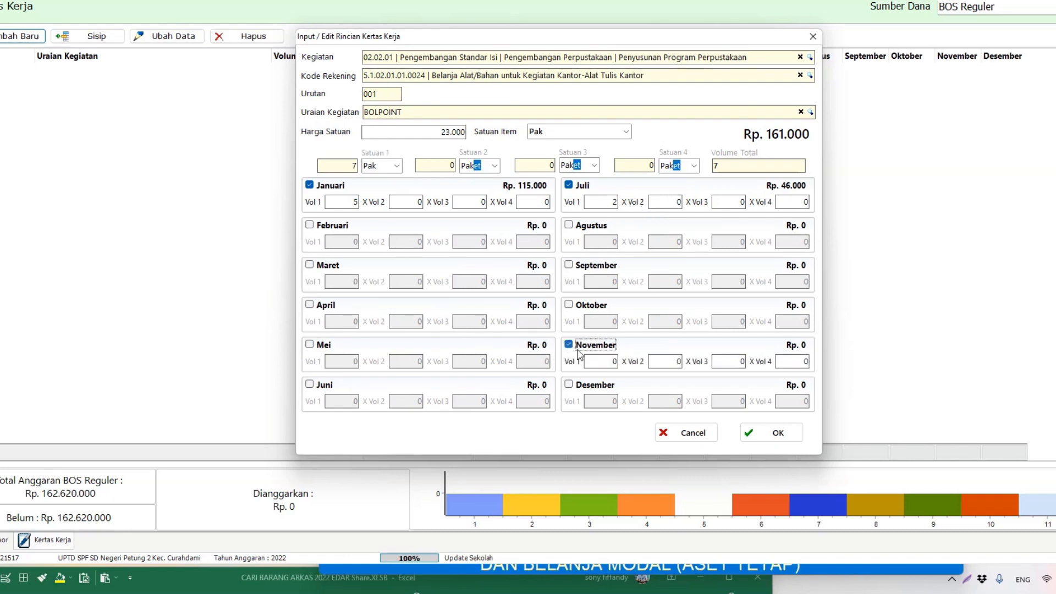
key("Tab")
type("2")
left_click(657, 359)
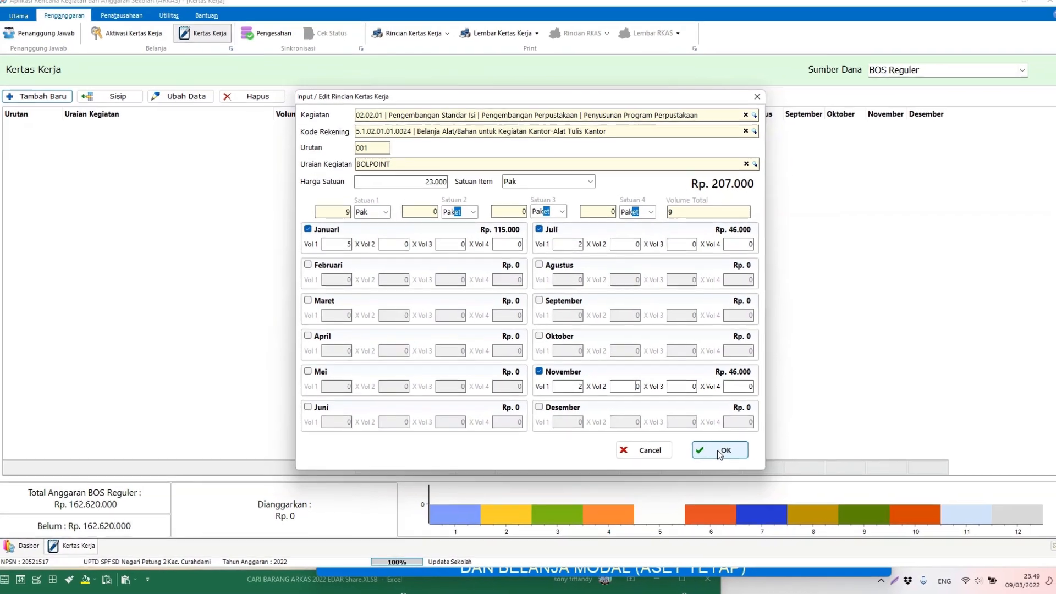
Step: Save the BOLPOINT line and select it in the worksheet table, now Rp 207.000 budgeted
left_click(720, 451)
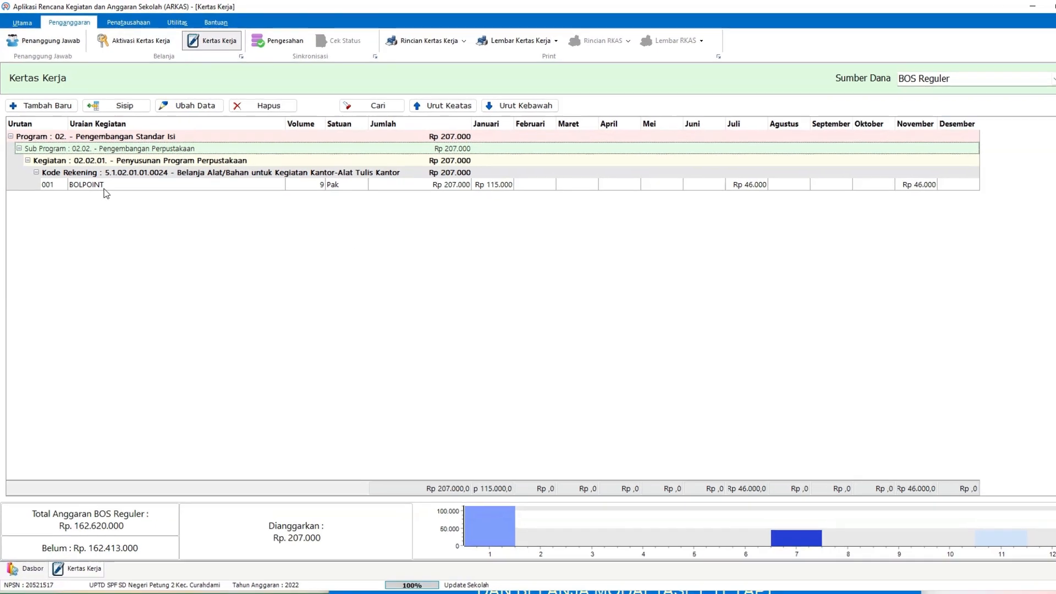
left_click(105, 187)
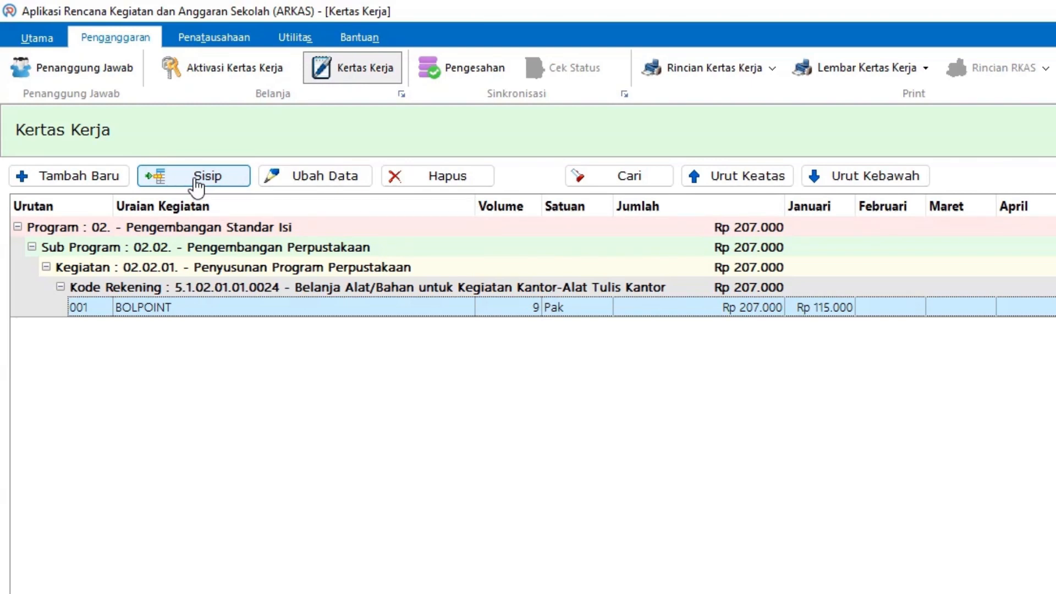
Step: Insert line 002 after BOLPOINT under 02.02.01 and 5.1.02.01.01.0024, with the lookup form in front
left_click(196, 177)
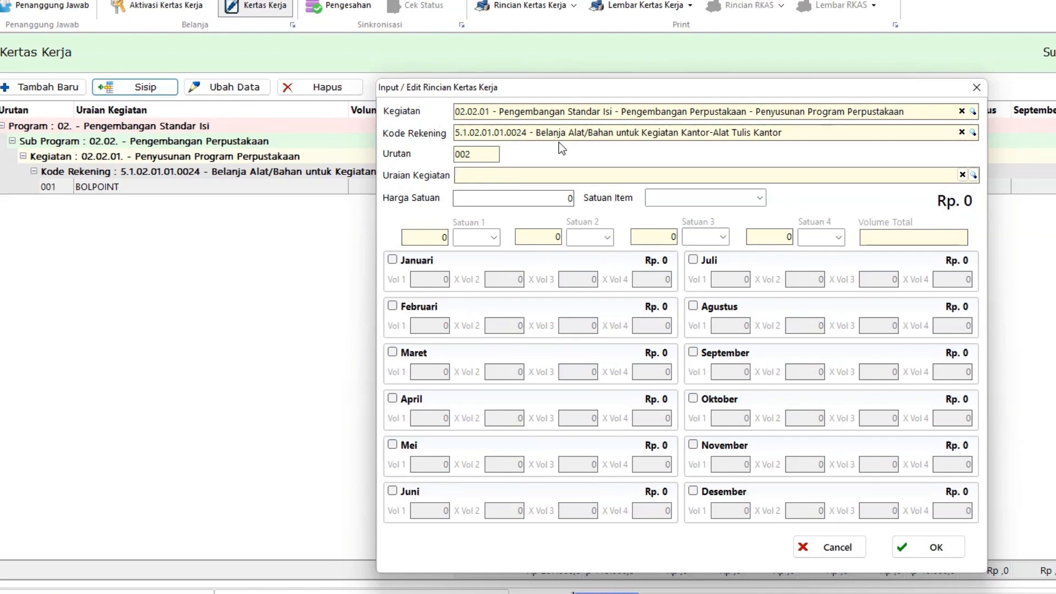
left_click(977, 87)
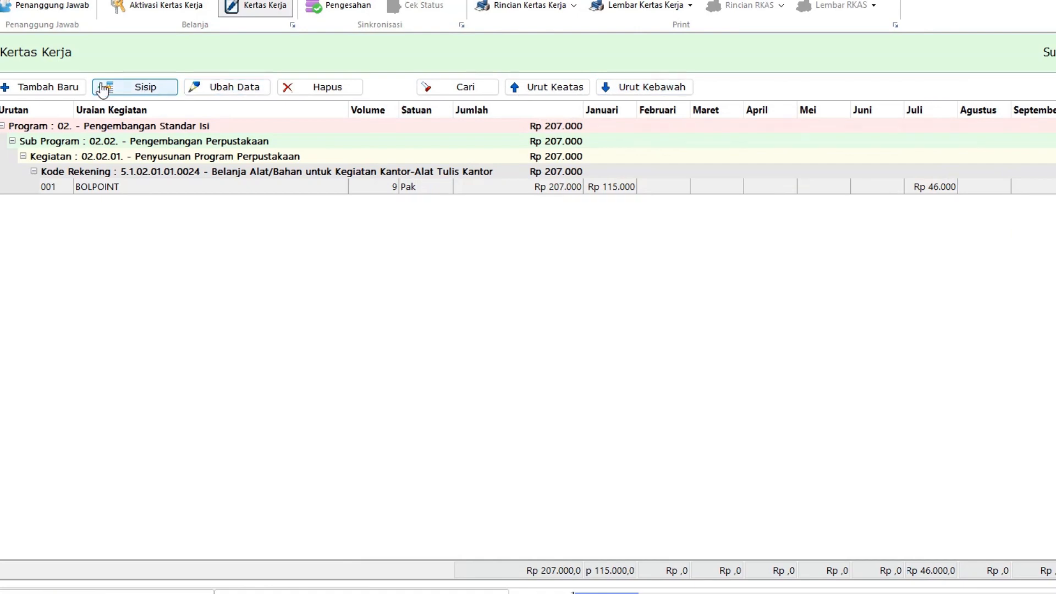
left_click(49, 88)
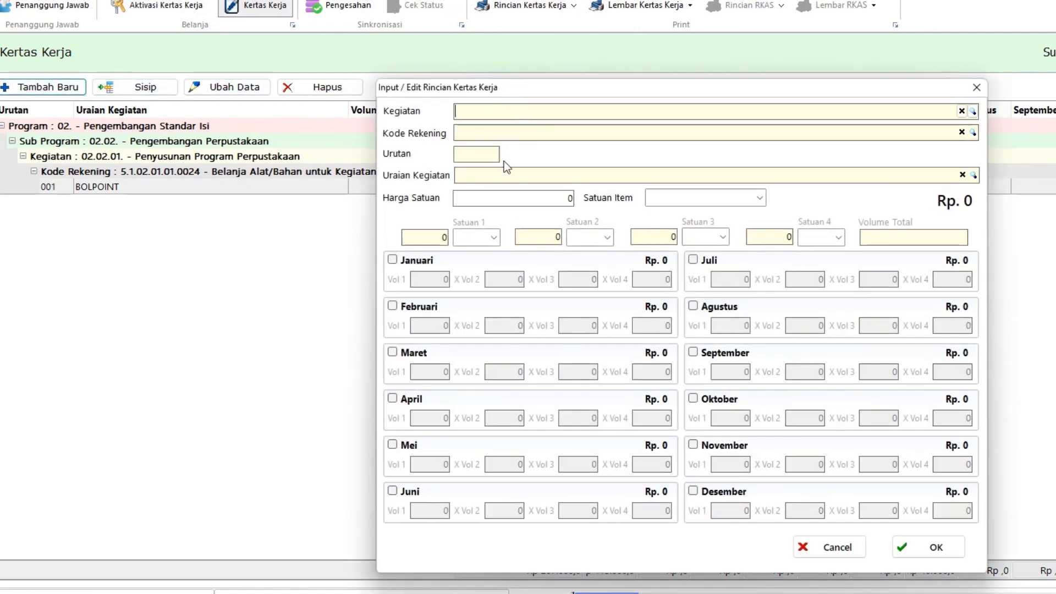
left_click(977, 87)
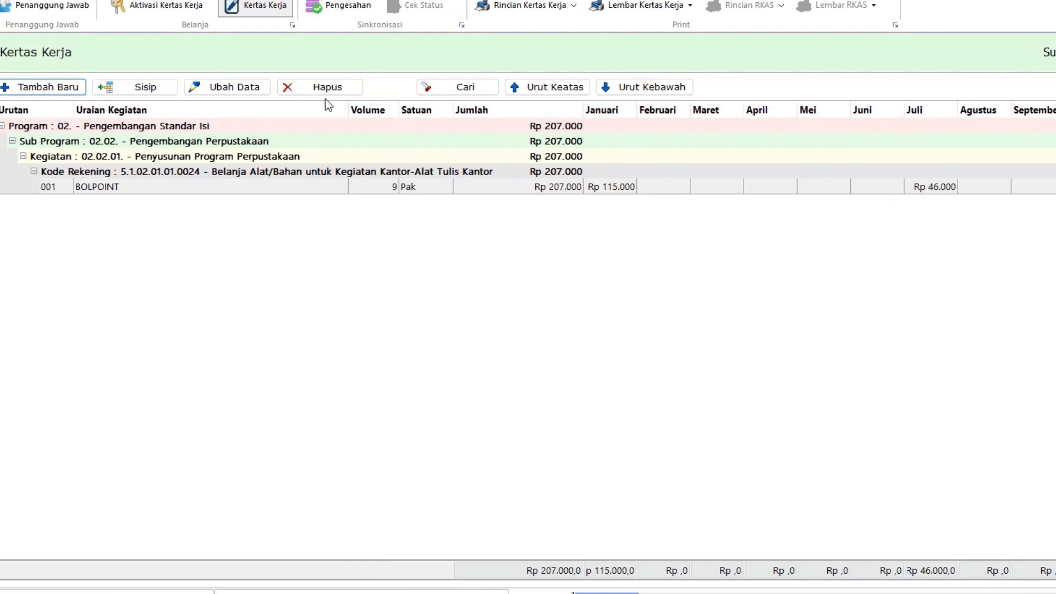
left_click(136, 90)
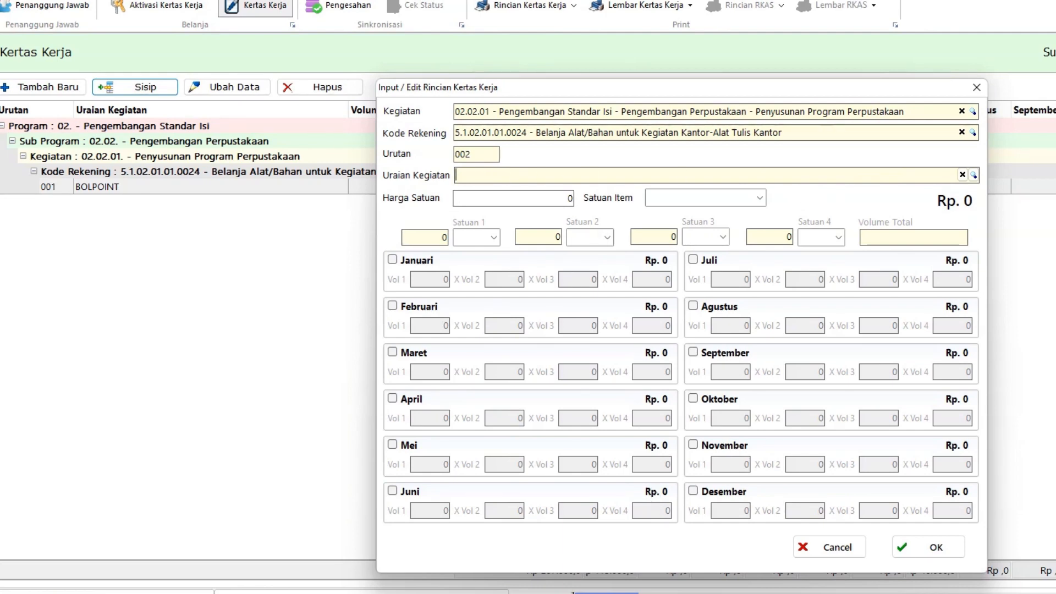
left_click(606, 593)
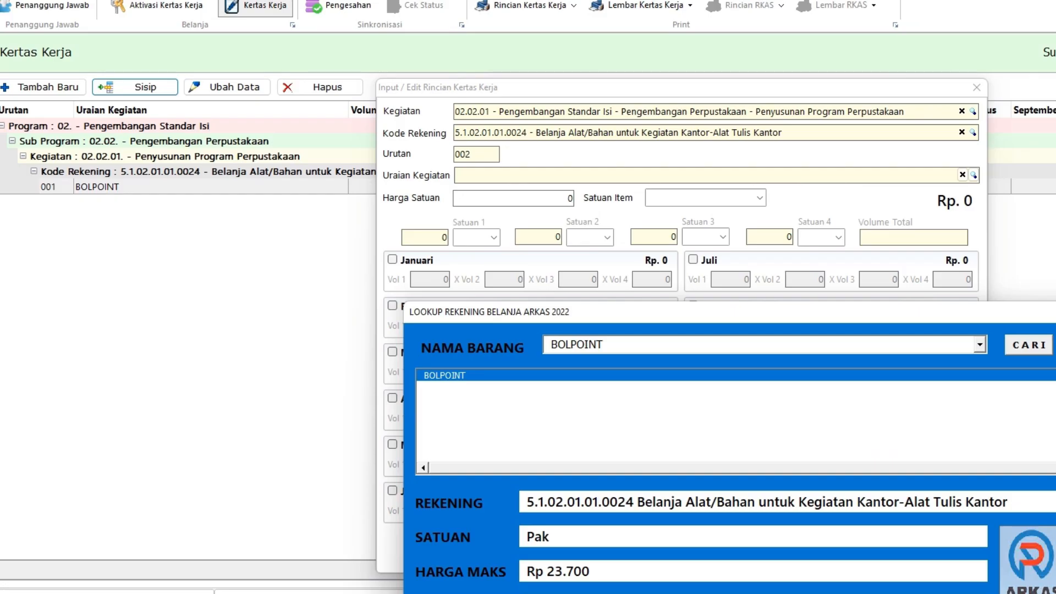
Step: Look up PENGGARIS MIKA 100 CM in the Excel lookup form and show its details (Buah, max Rp 57.200)
left_click(979, 345)
left_click(820, 343)
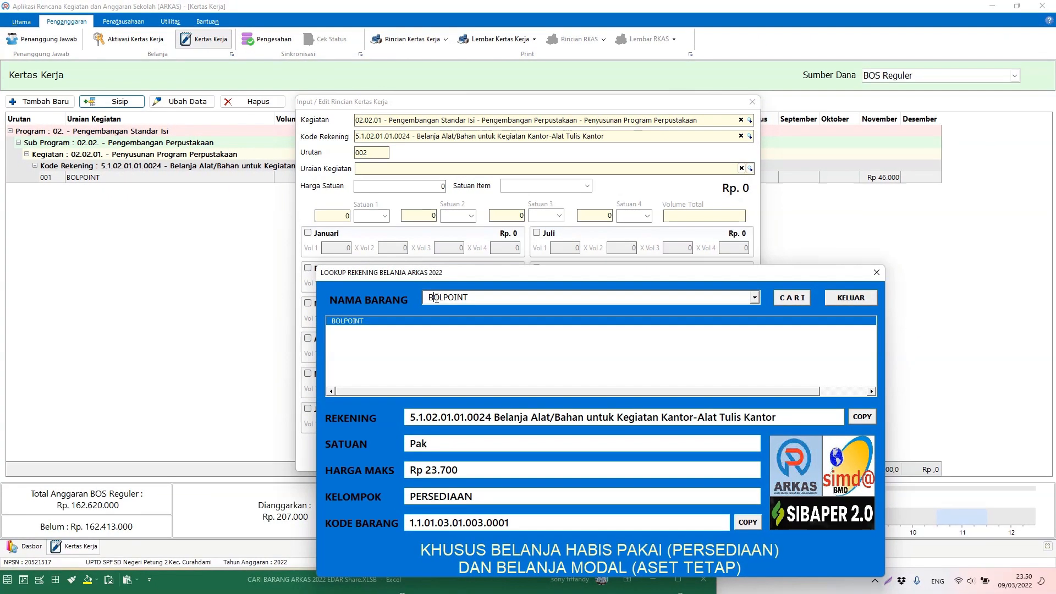
double_click(523, 330)
type("PEMh")
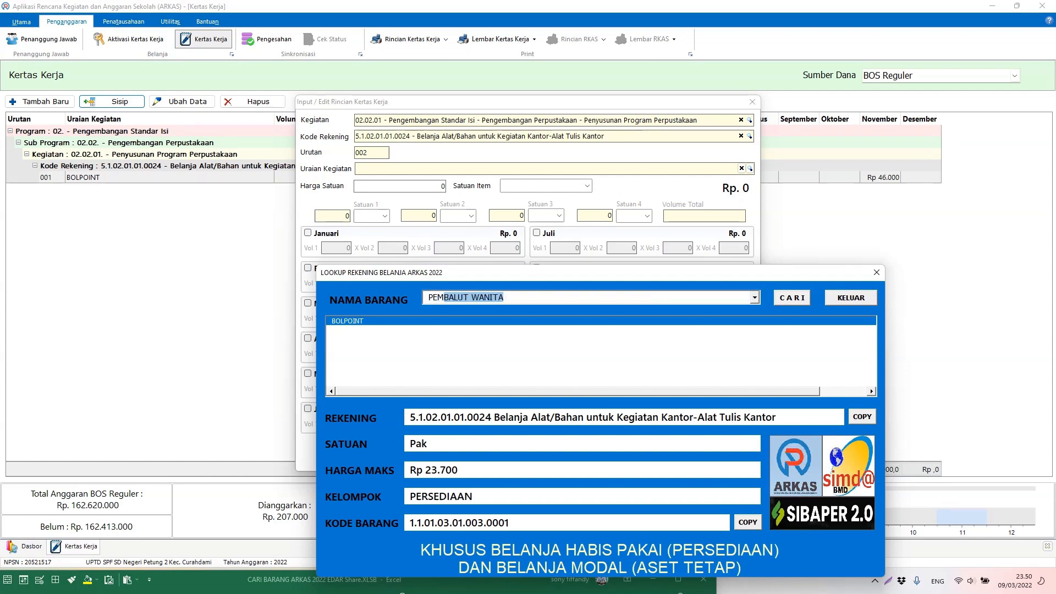
key("BackSpace")
key("BackSpace")
type("NGGARIS 100 CM BESAR MATEMATIK")
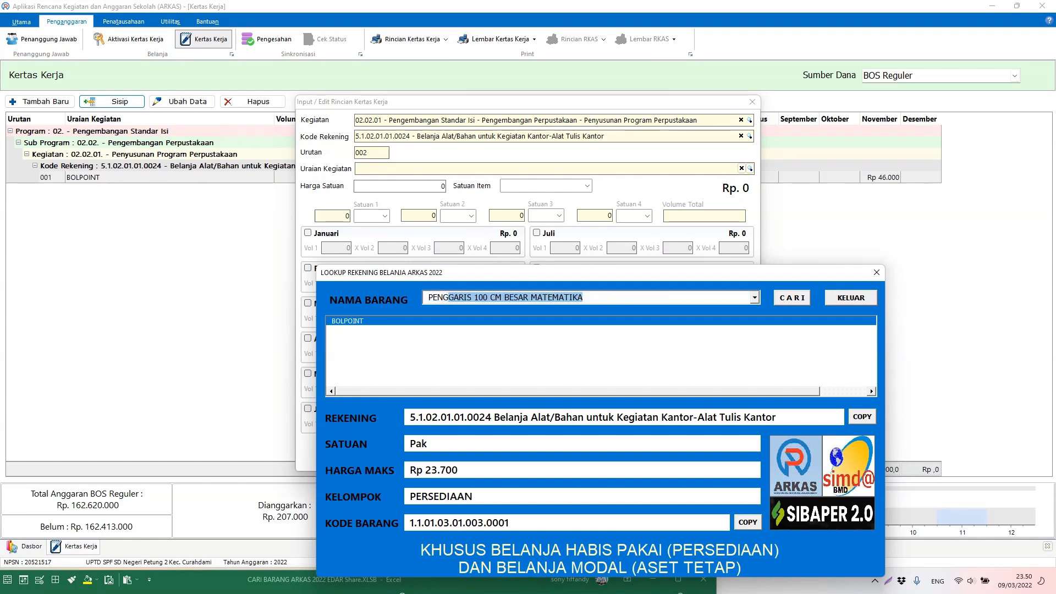
left_click(755, 298)
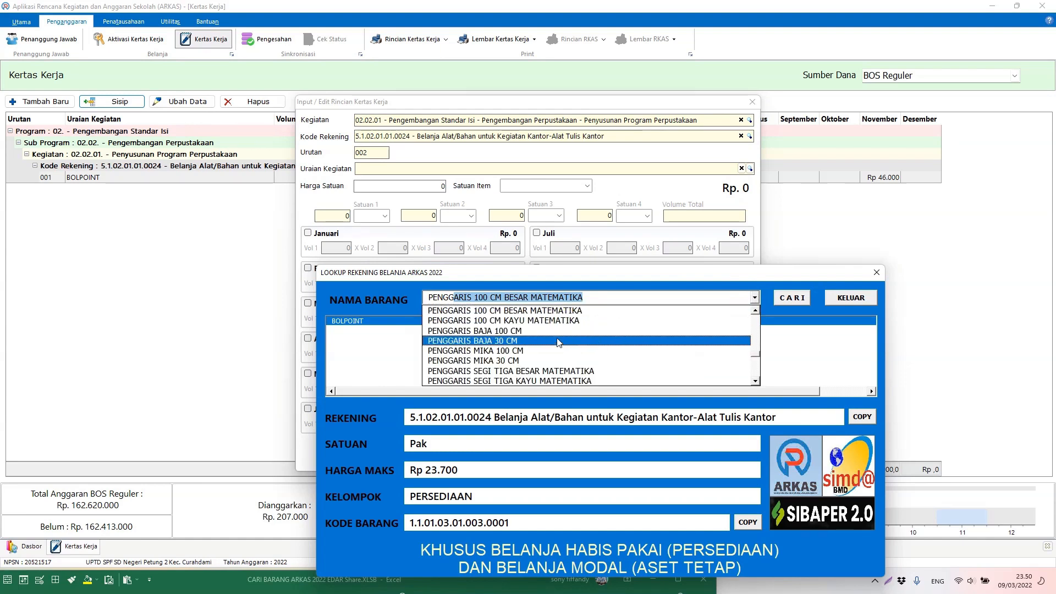
left_click(512, 350)
left_click(792, 300)
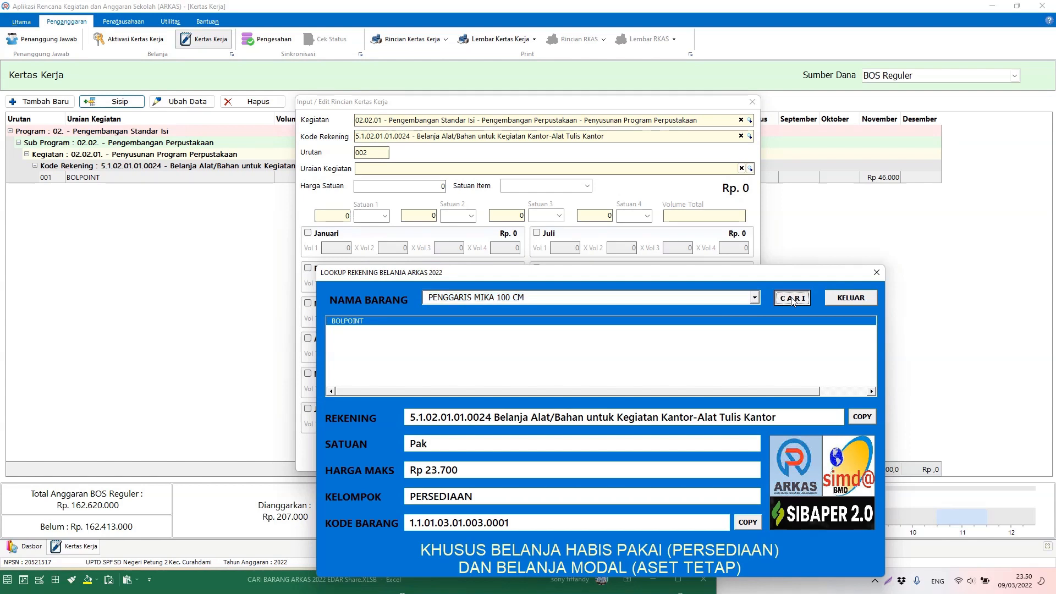
left_click(563, 300)
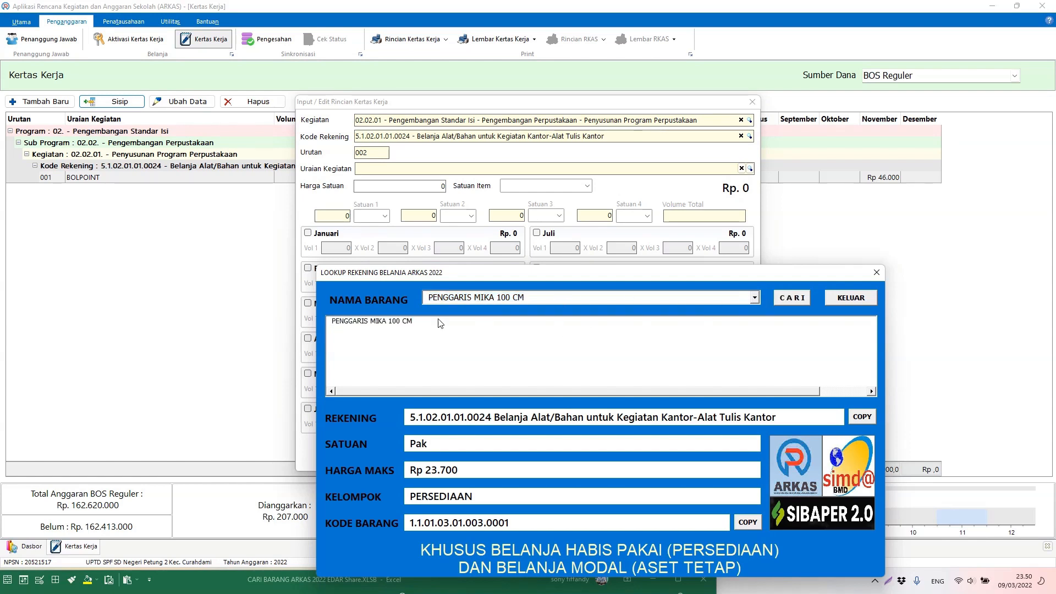
left_click(401, 322)
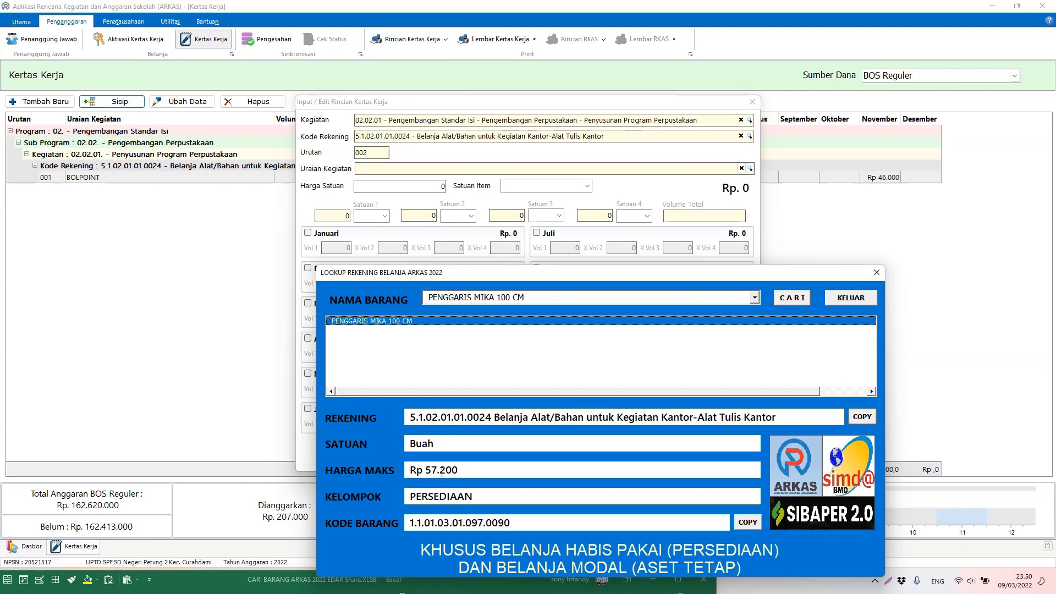
Step: Copy the item code and paste it into ARKAS's item list to filter to 1.1.01.03.01.097.0090
left_click(862, 417)
left_click_drag(493, 417, 409, 418)
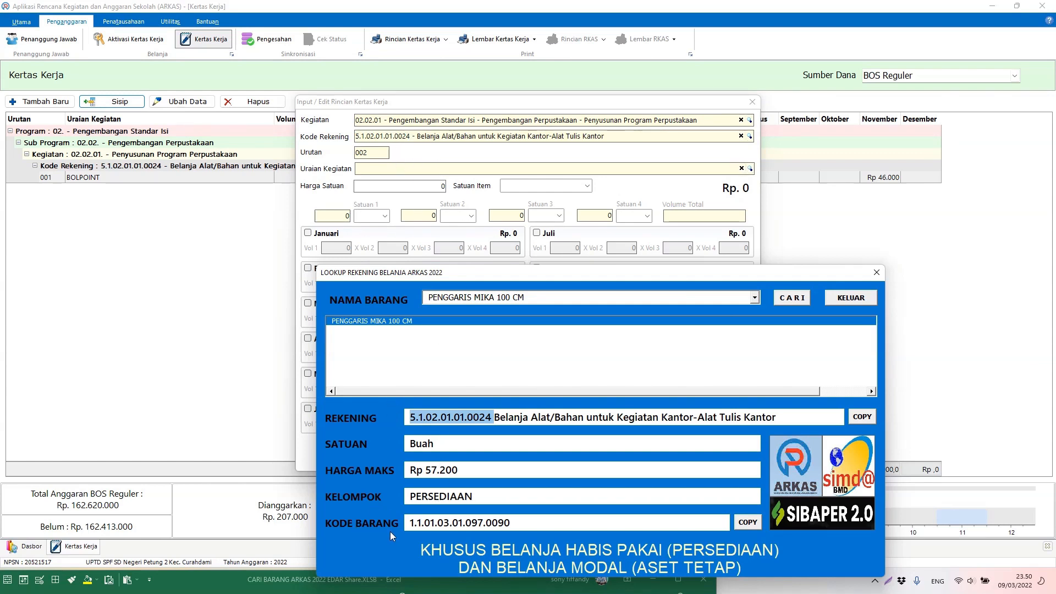
left_click(747, 522)
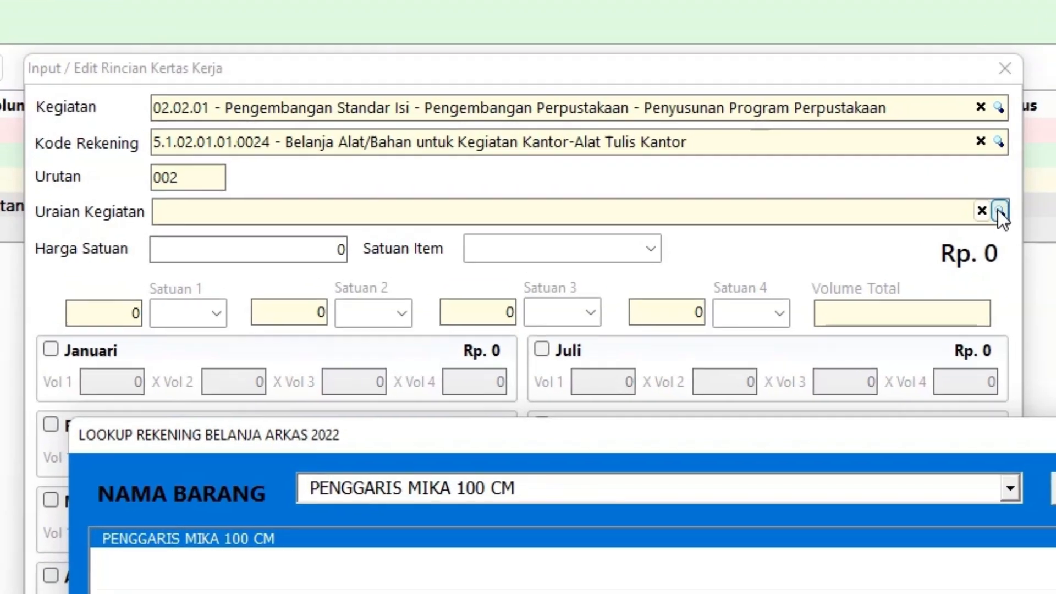
left_click(749, 169)
key("ctrl+v")
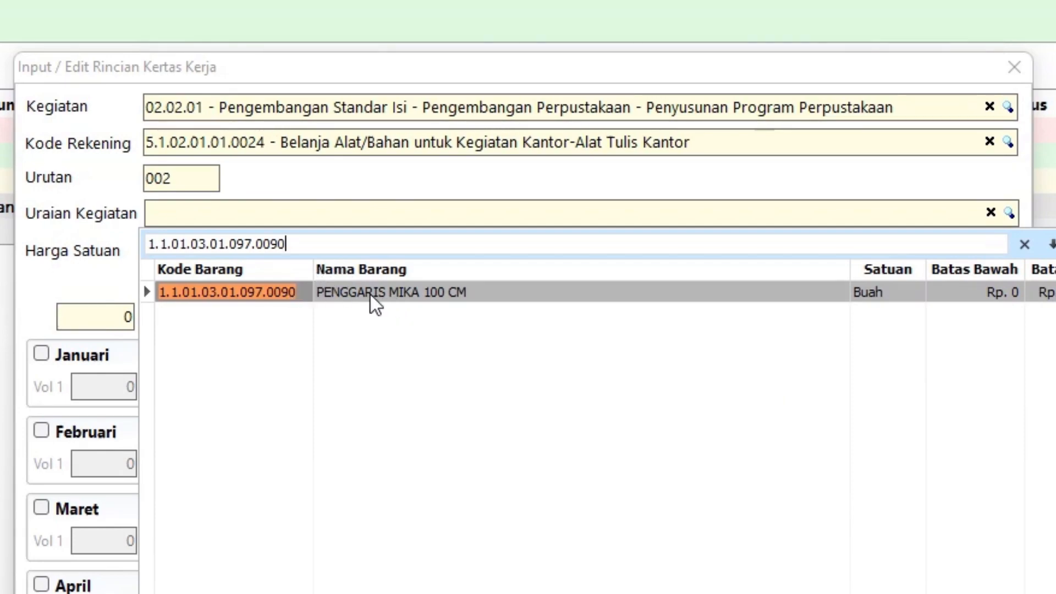
Step: Choose PENGGARIS MIKA 100 CM as the line's item with a unit price of 40.000
double_click(283, 290)
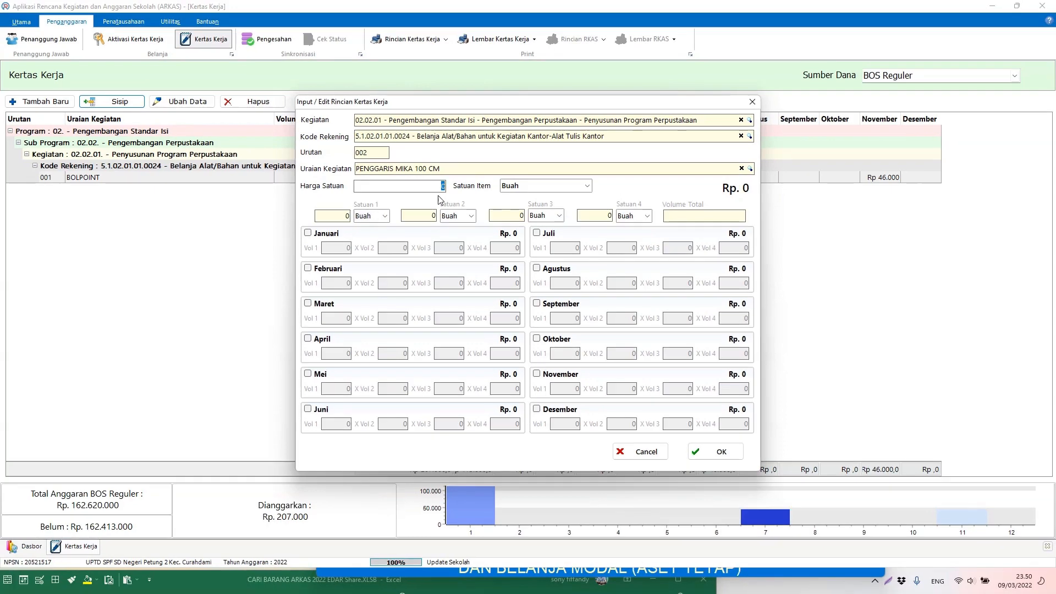
left_click(512, 567)
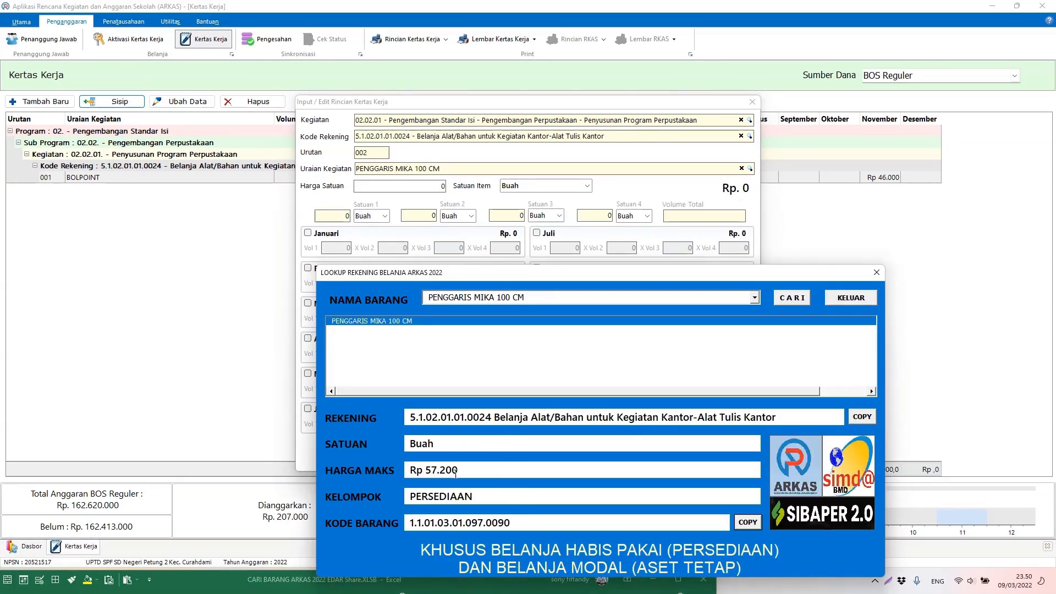
key("alt+Tab")
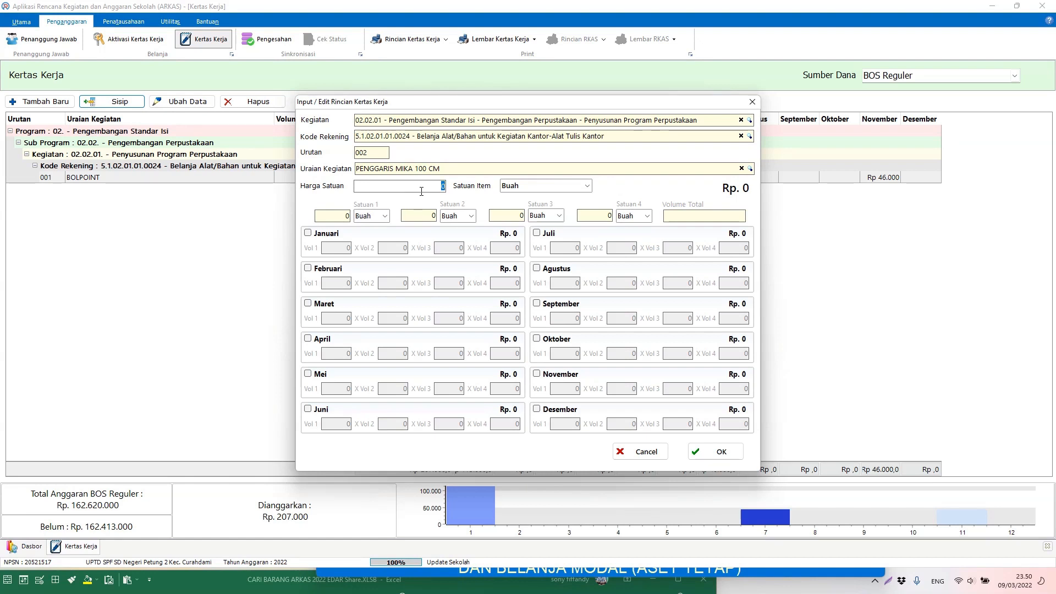
type("40.000")
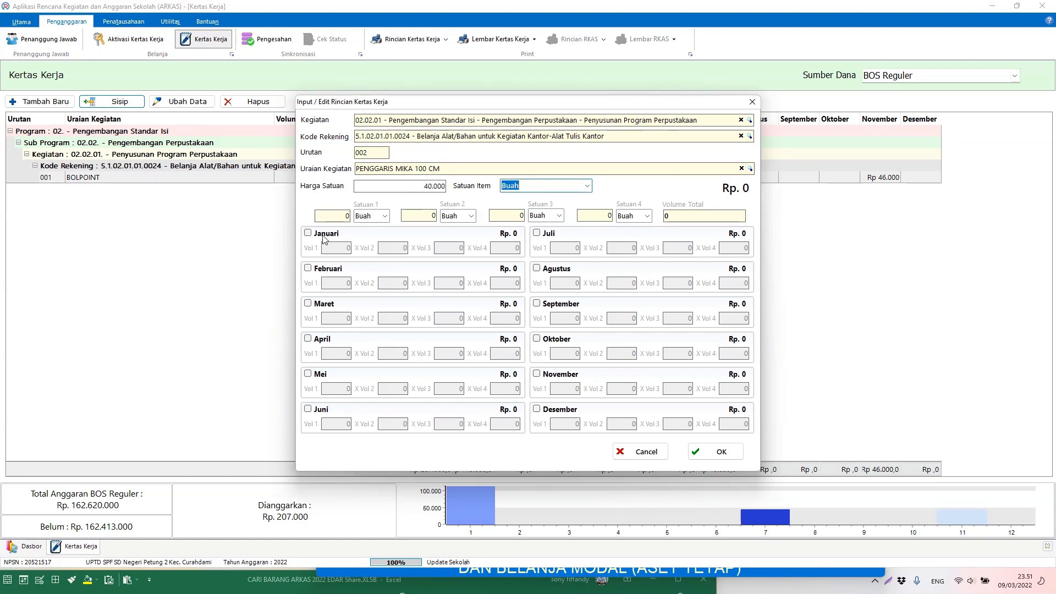
Step: Plan quantities of 2 in Januari, 2 in Juli and 1 in November
left_click(330, 235)
left_click(334, 246)
type("2")
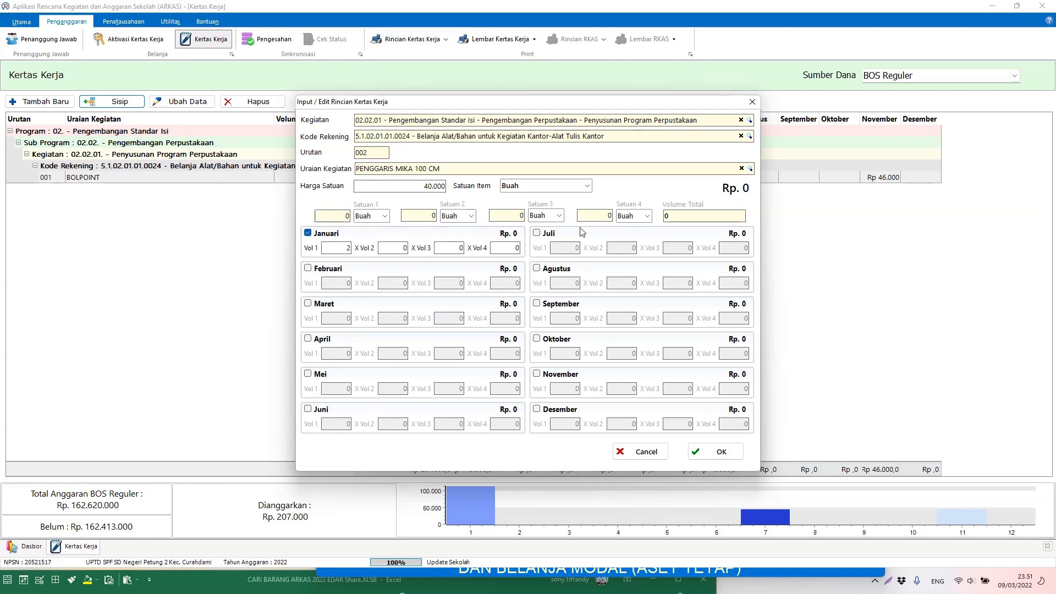
left_click(536, 233)
left_click(572, 247)
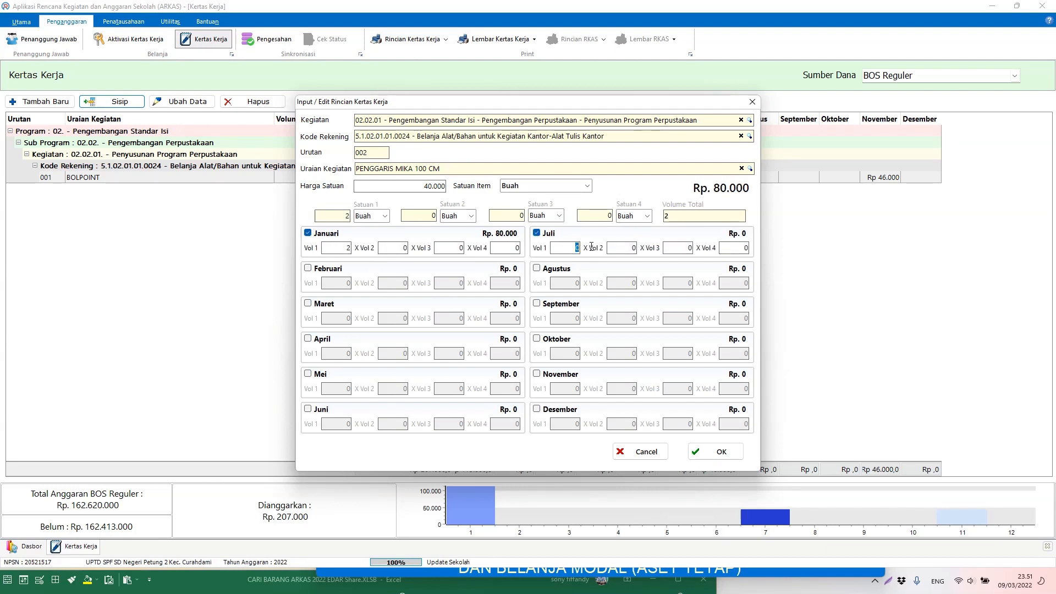
type("2")
left_click(537, 374)
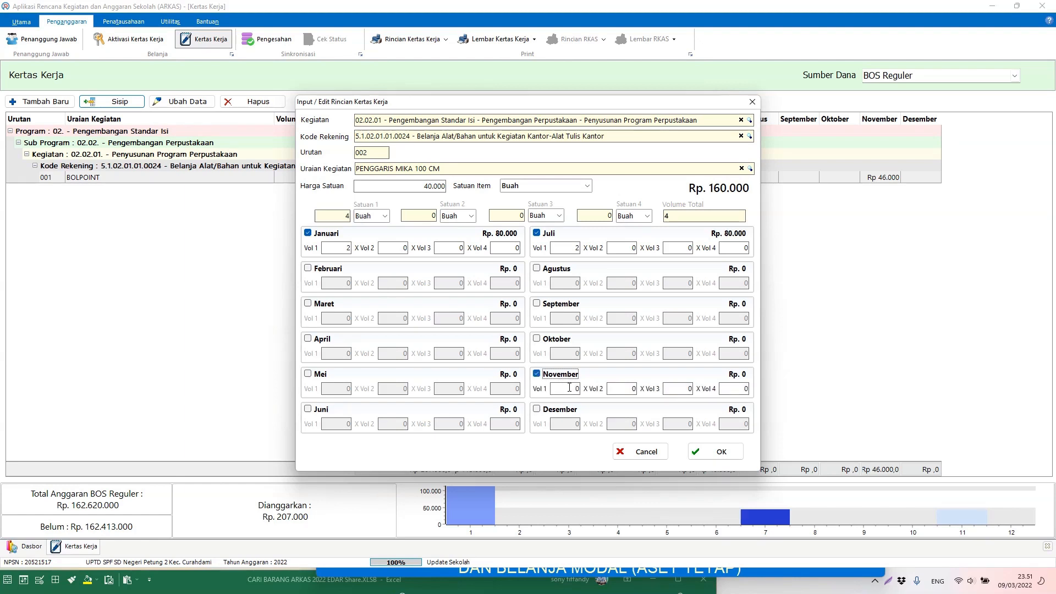
left_click(572, 388)
type("1")
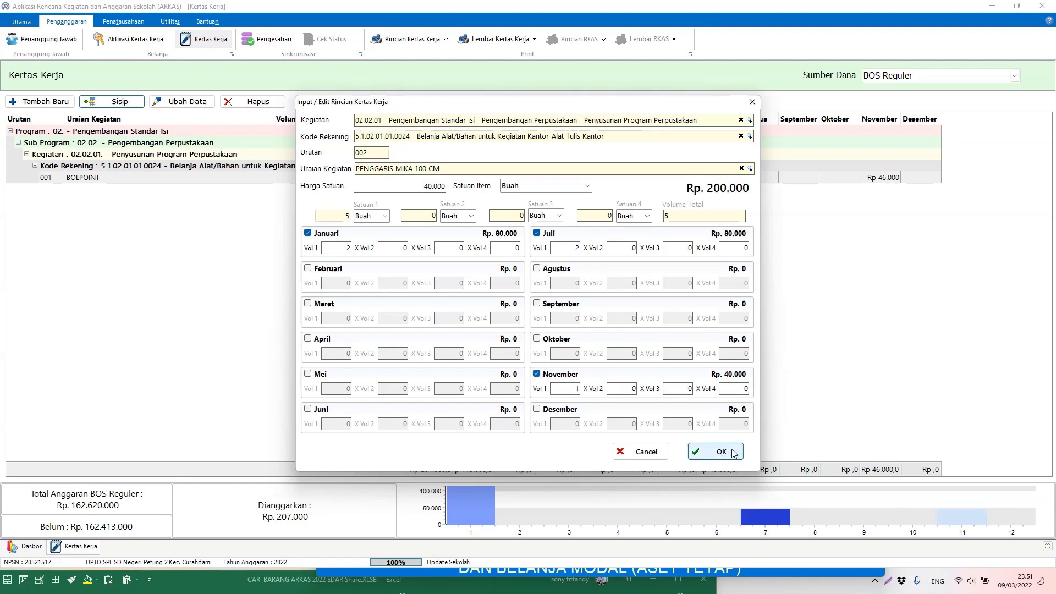
Step: Save the PENGGARIS MIKA 100 CM line (5 Buah, Rp 200.000) as row 002
left_click(722, 451)
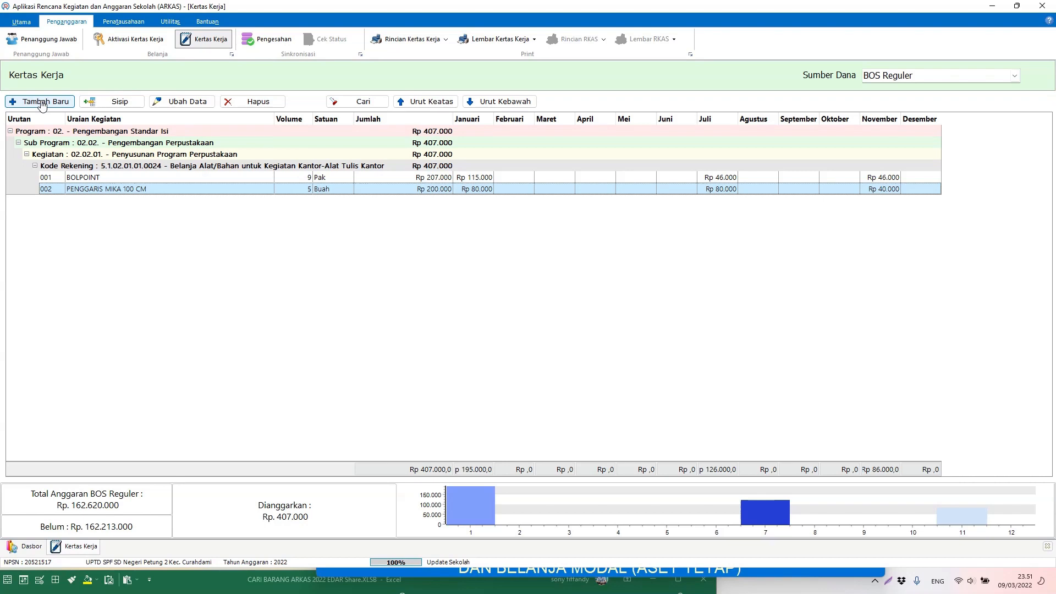
Step: Add a new line and set its activity to 05.05.13 Pemeliharaan instalasi listrik via a 'pemeliharaan' search
left_click(43, 102)
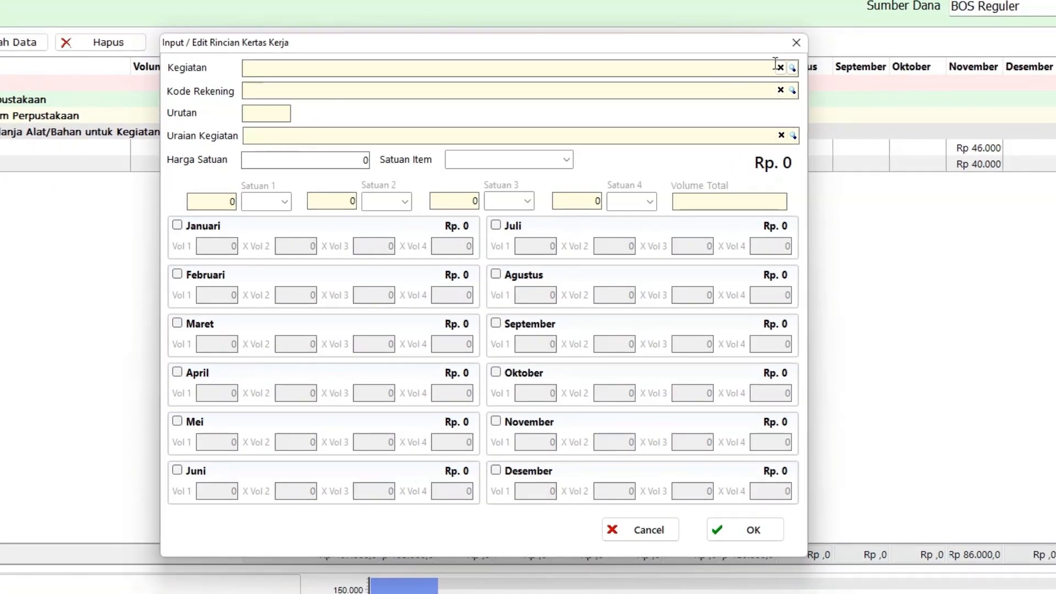
left_click(792, 68)
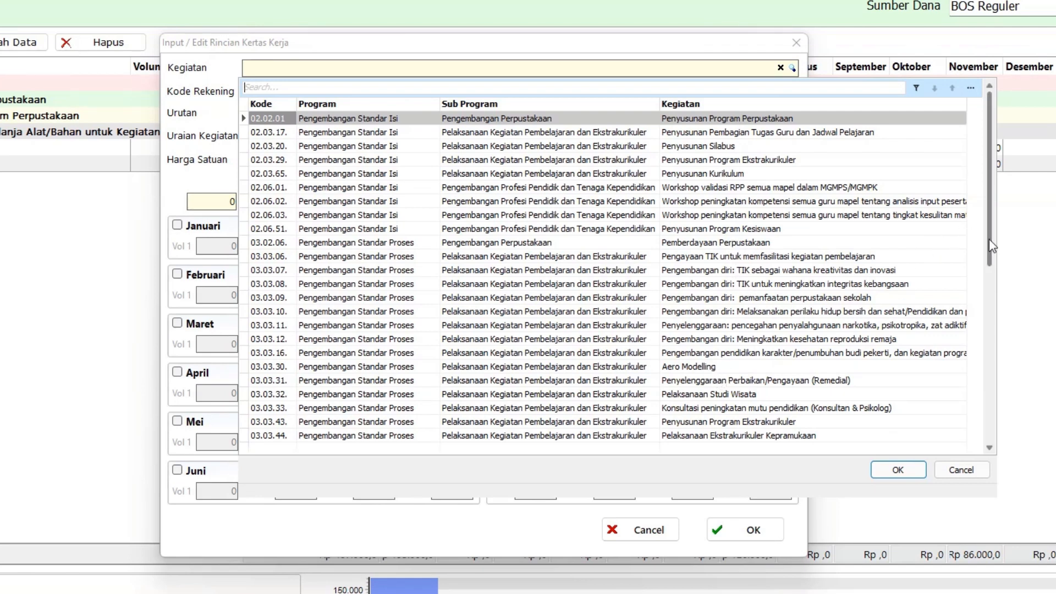
left_click_drag(989, 238, 997, 456)
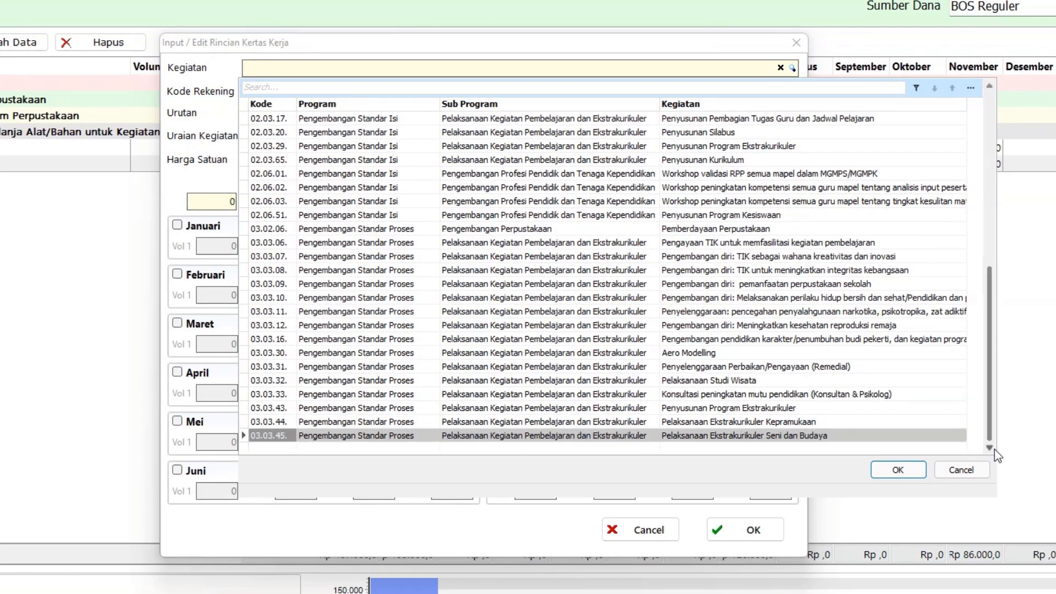
left_click(993, 449)
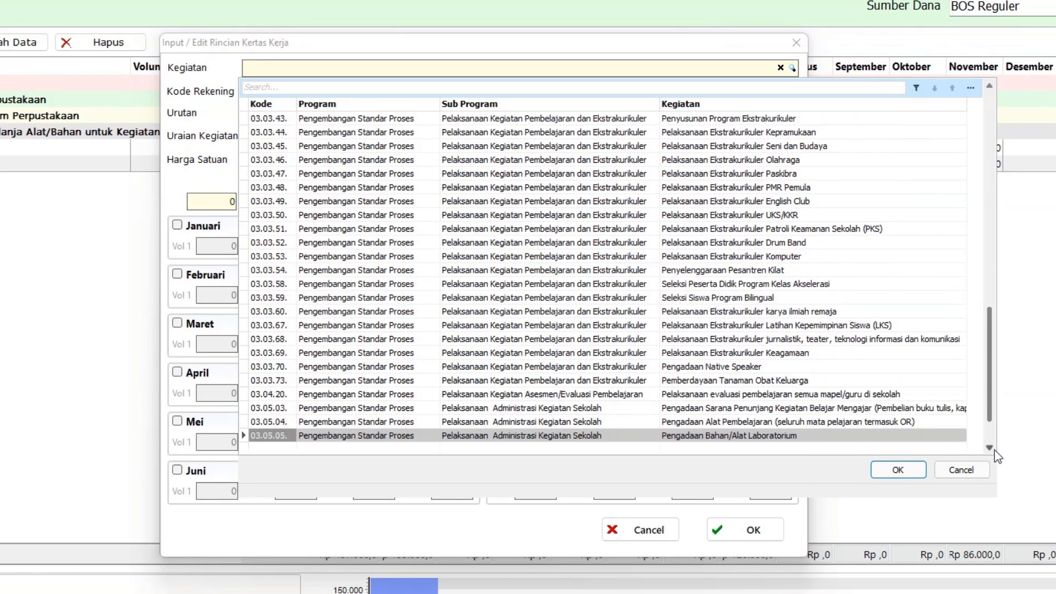
left_click(994, 450)
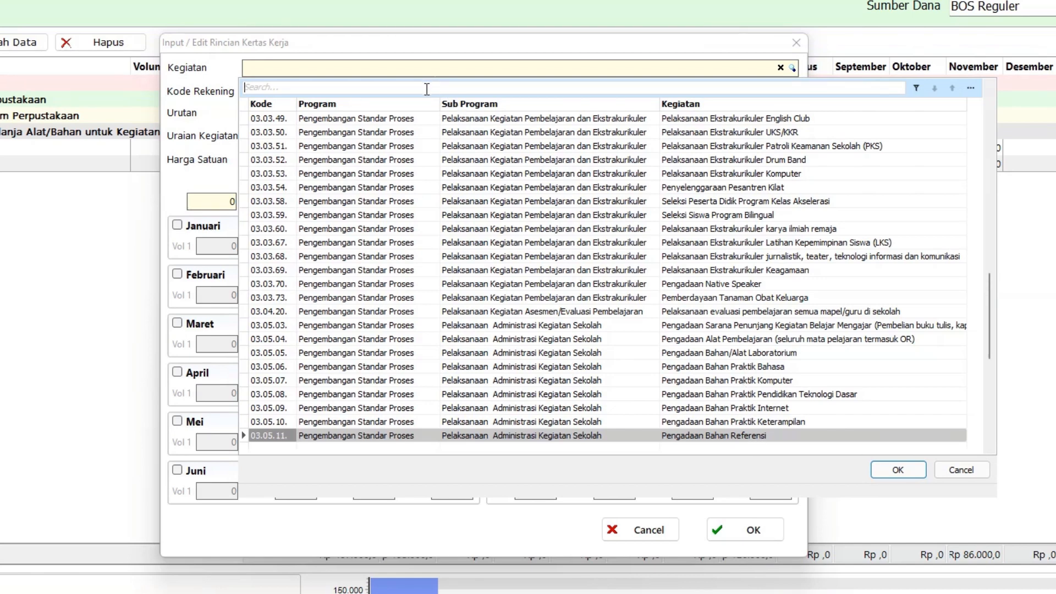
type("pemeli")
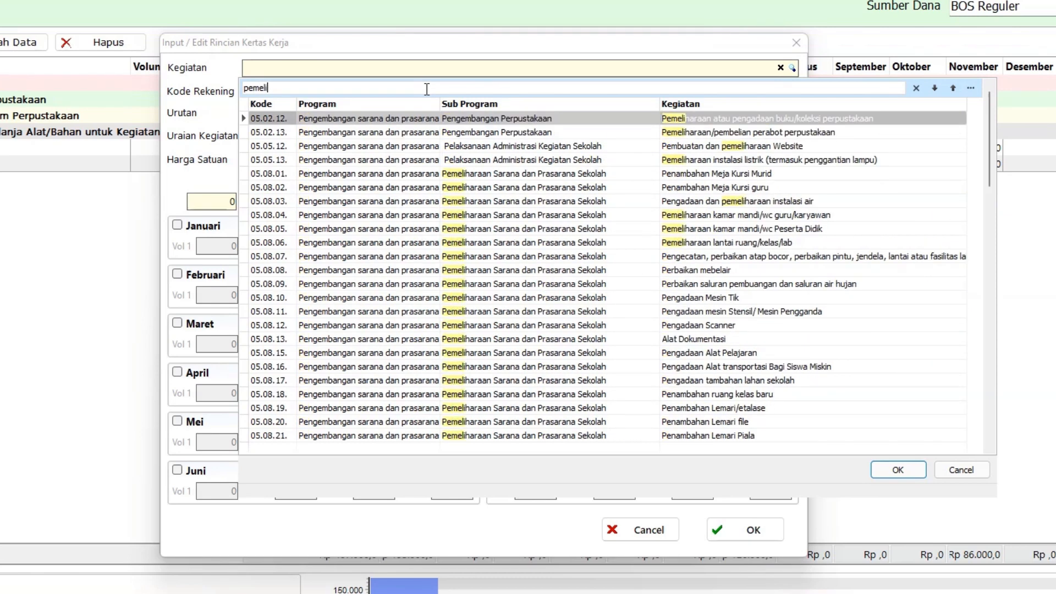
type("haraan")
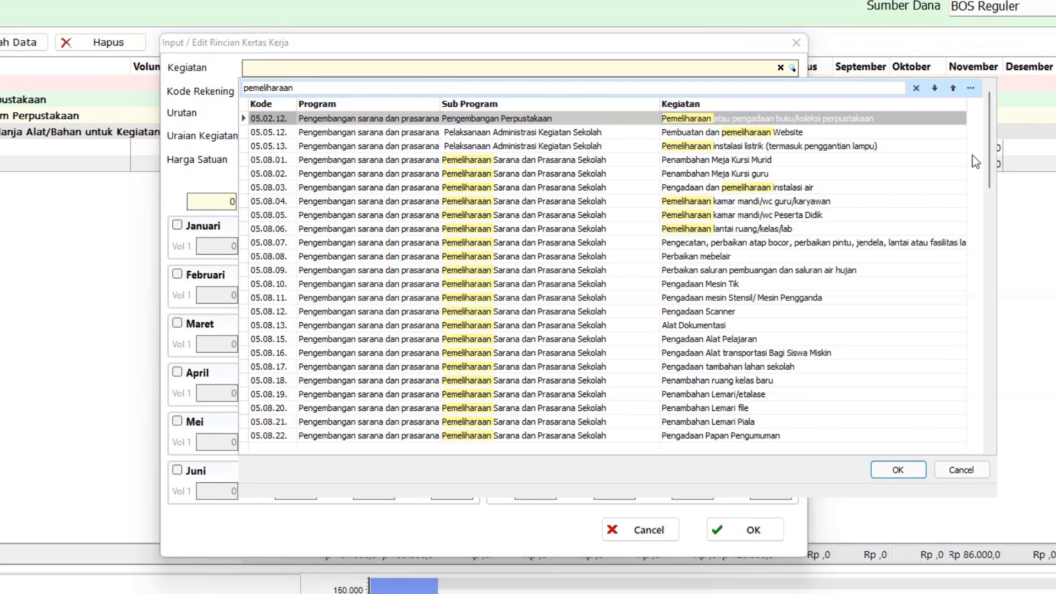
left_click_drag(989, 155, 995, 204)
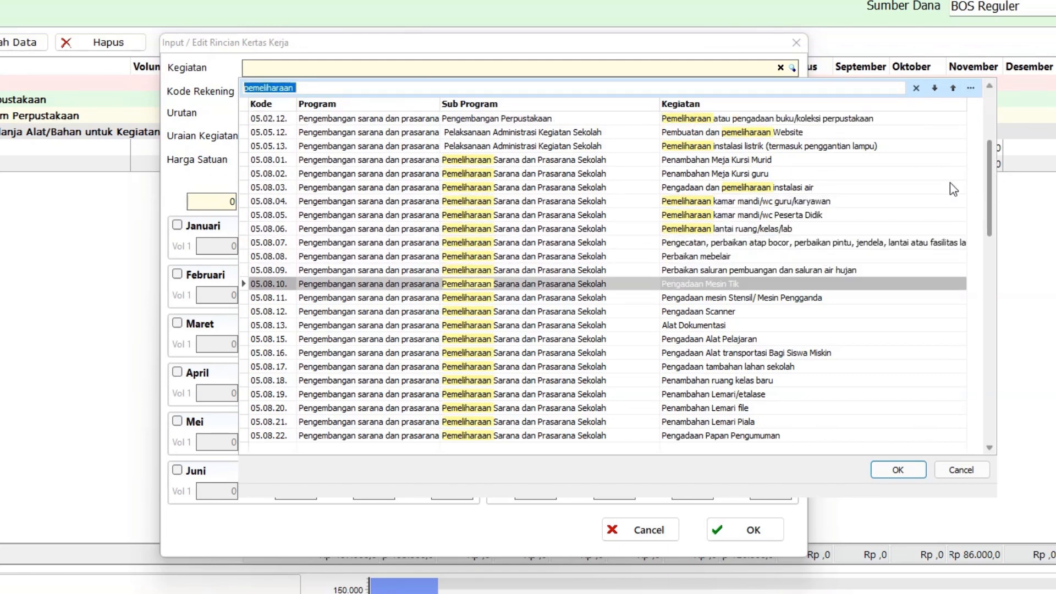
double_click(762, 146)
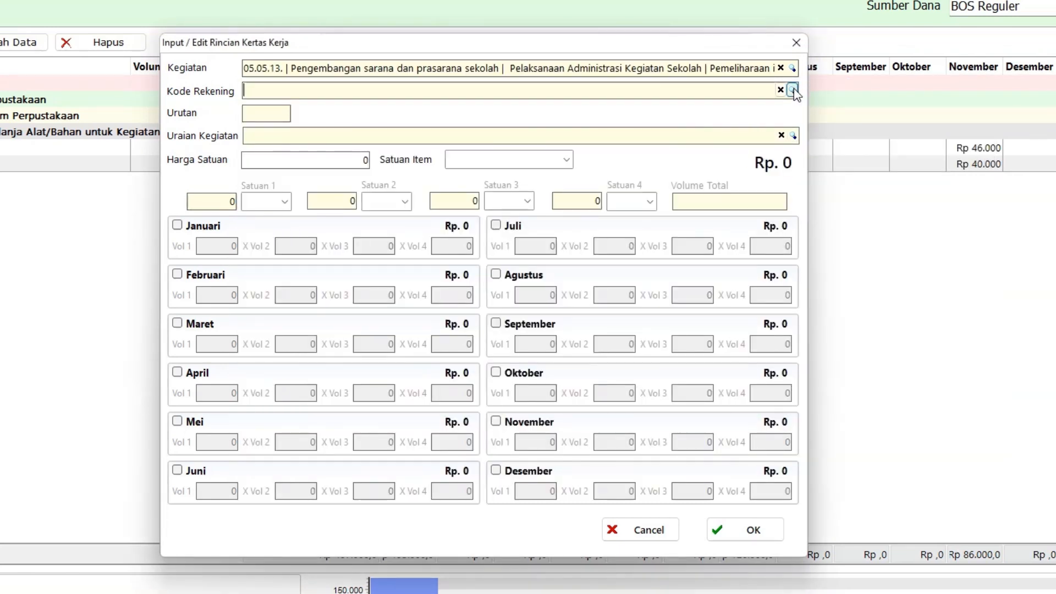
left_click(447, 572)
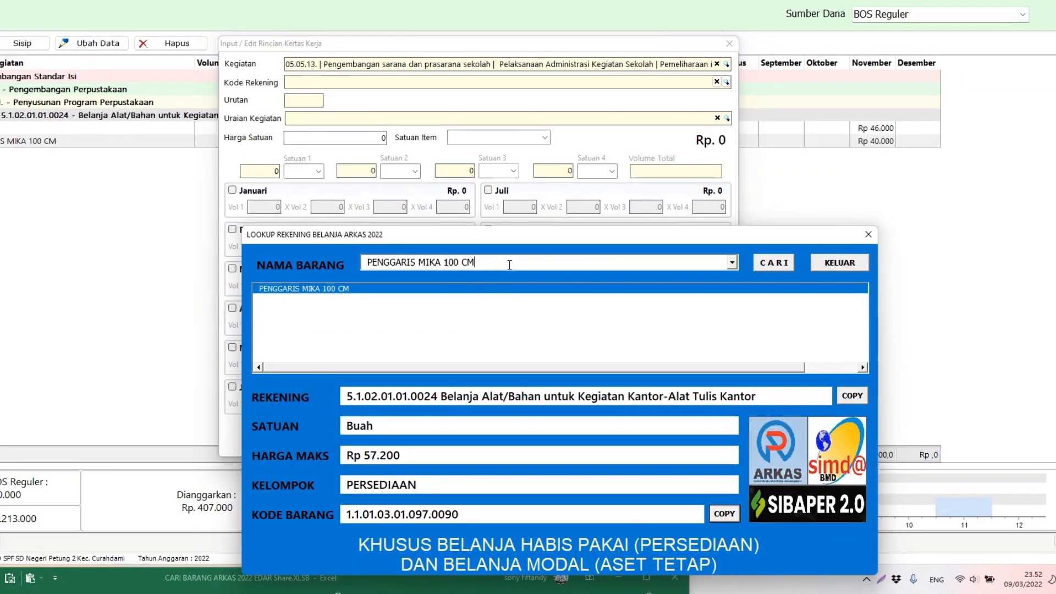
Step: Look up LAMPU EMERGENCY ,10W (max Rp 295.000) and copy its account code 5.1.02.01.01.0031
key("ctrl+a")
type("LAM")
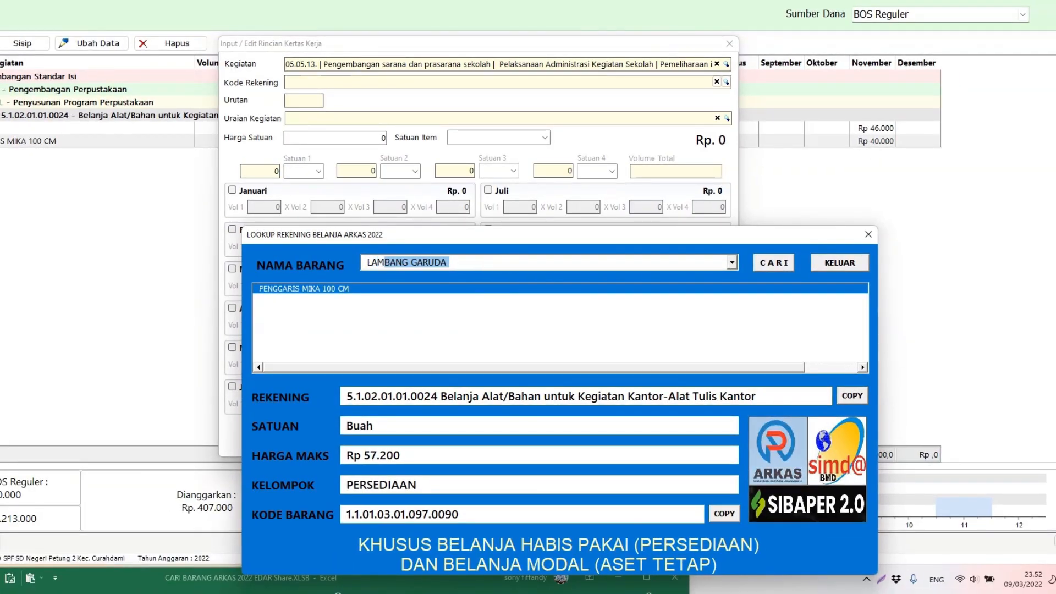
type("PU ,H ENERGY 11 W")
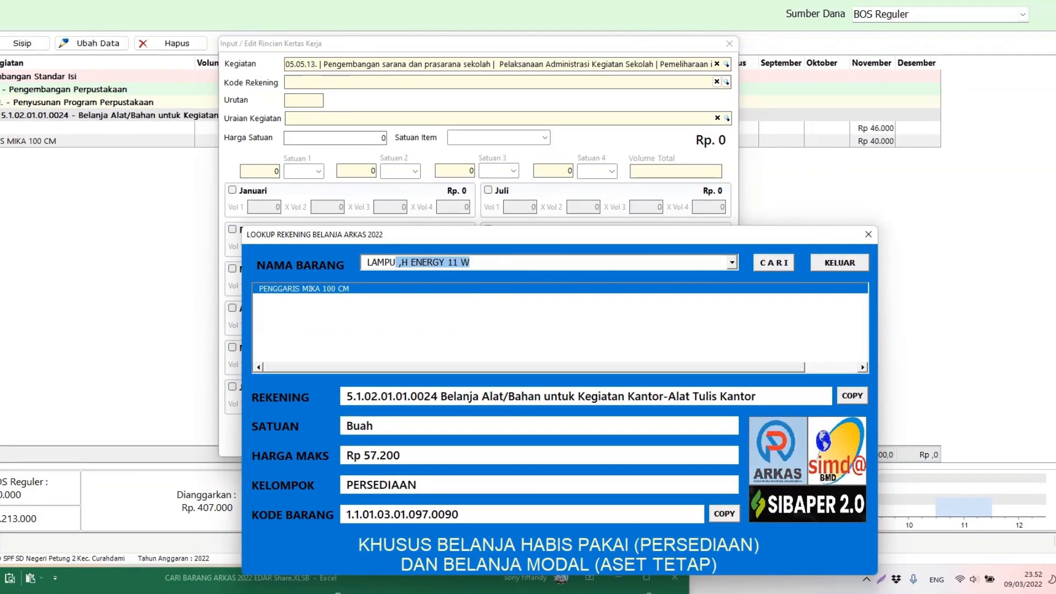
key("Tab")
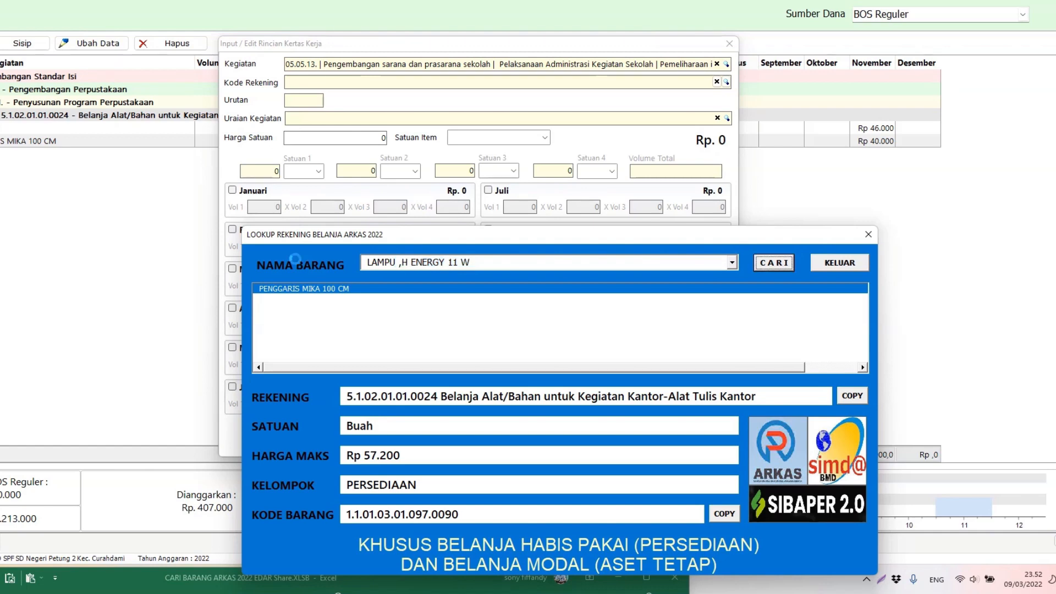
key("Return")
left_click(337, 290)
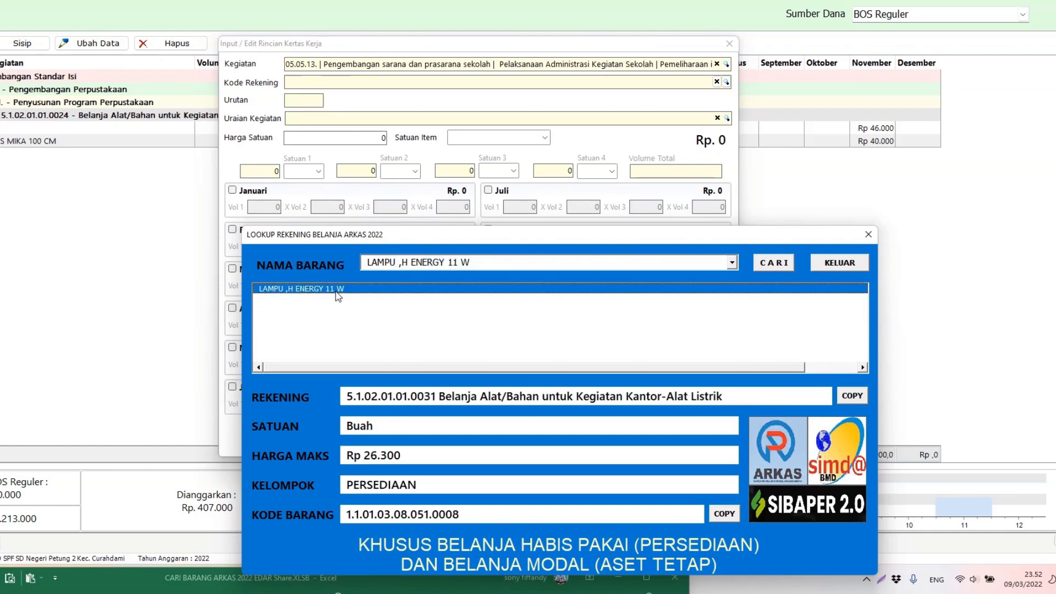
left_click(732, 263)
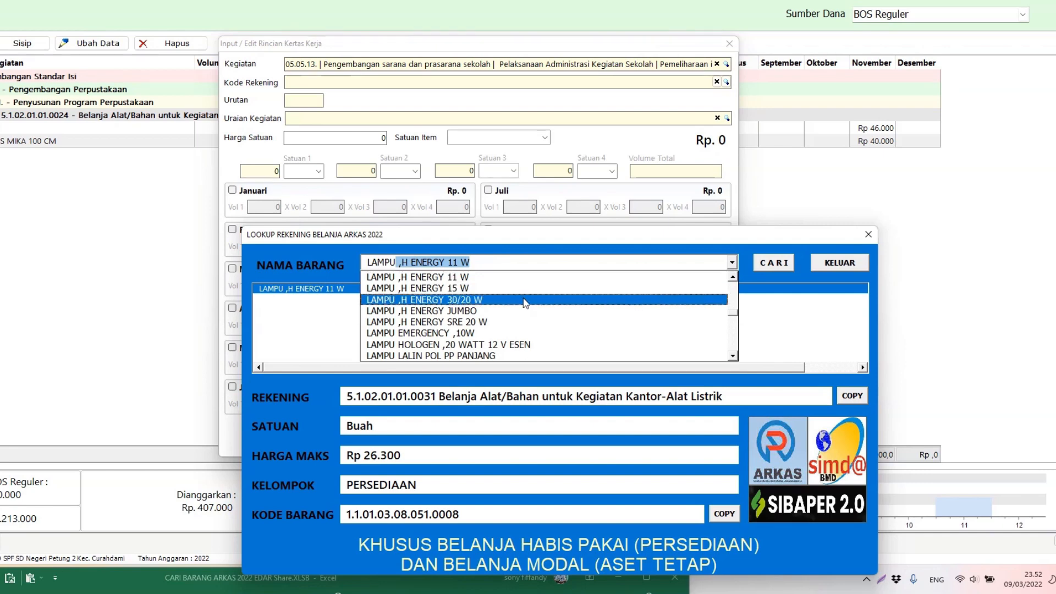
left_click(450, 336)
left_click(769, 266)
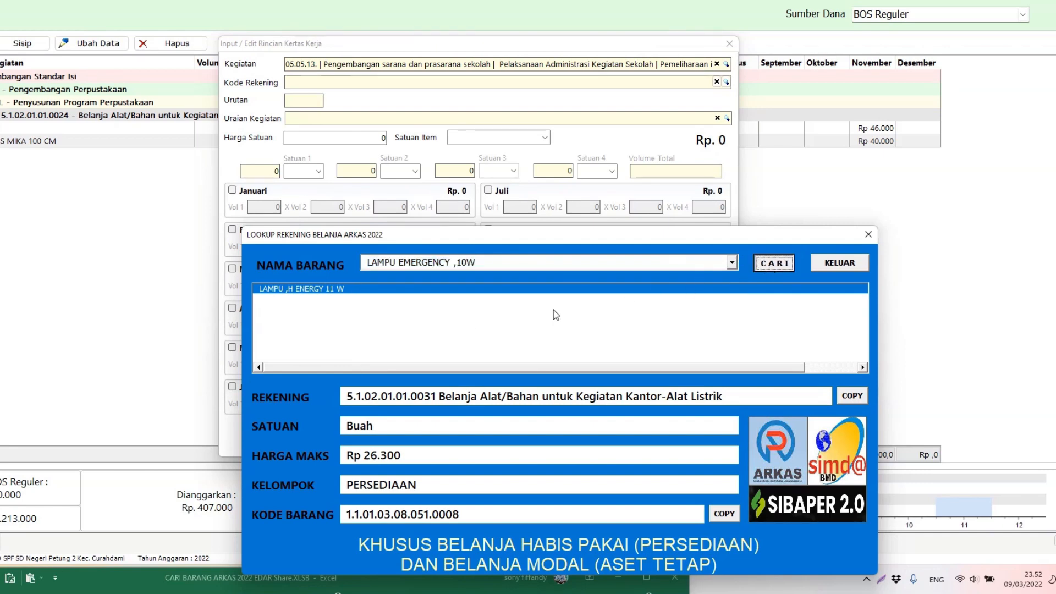
left_click(294, 290)
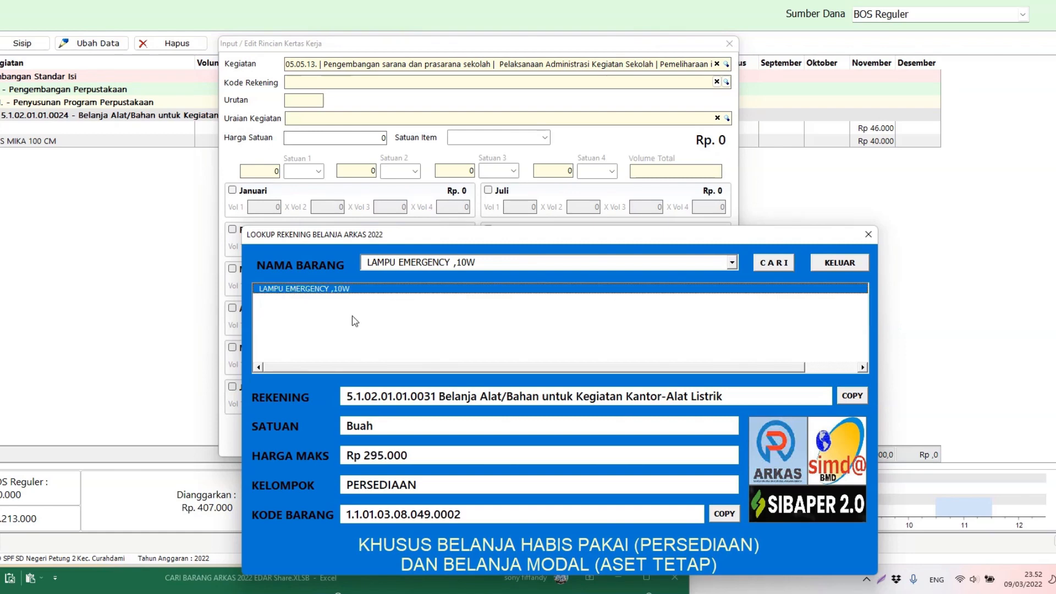
left_click(846, 397)
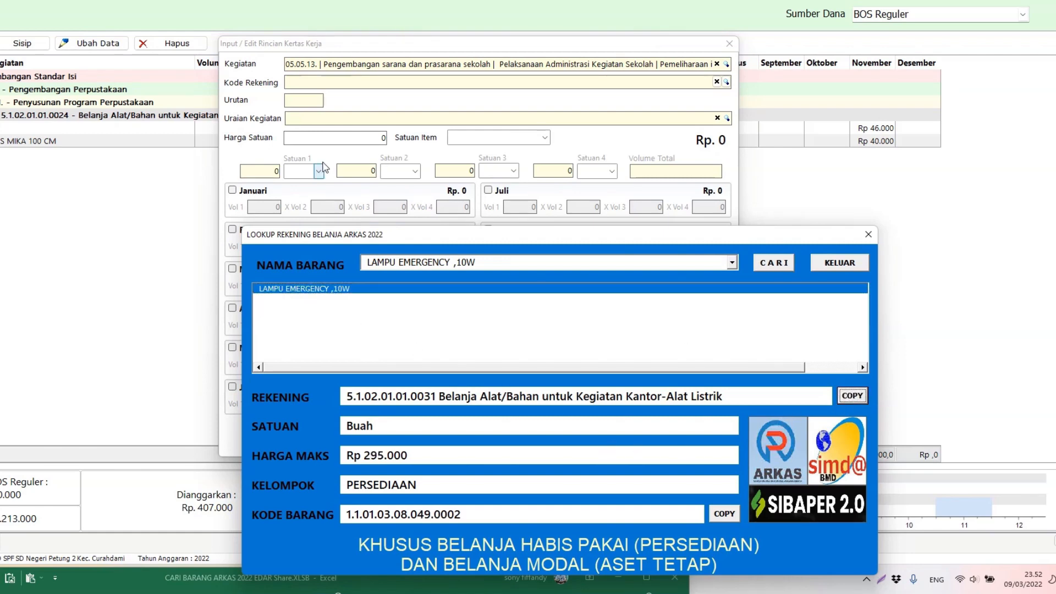
left_click(726, 82)
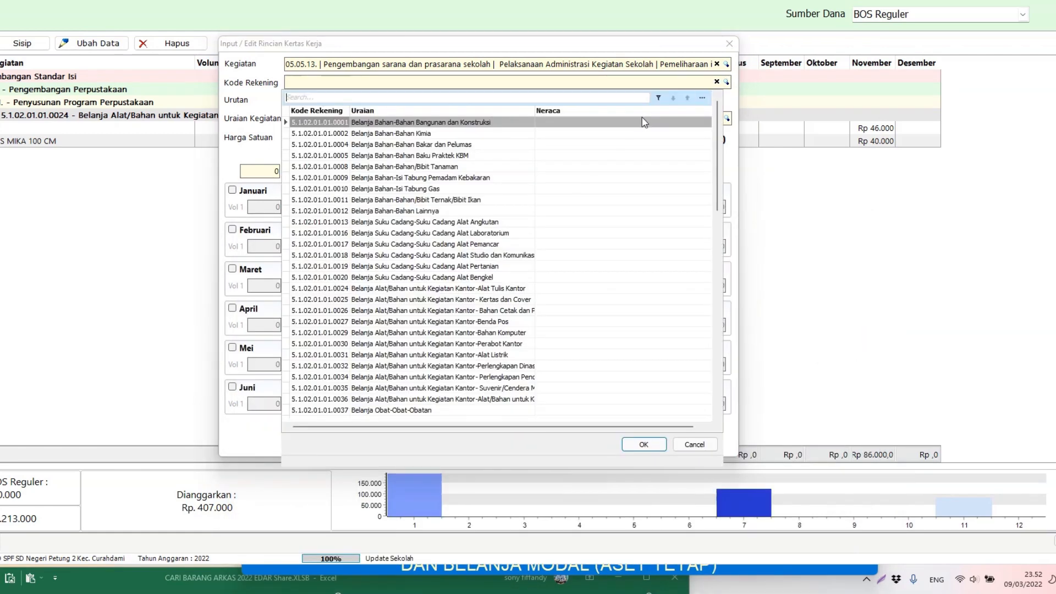
Step: Set the line's account to 5.1.02.01.01.0031 and its item to LAMPU EMERGENCY ,10W using the copied codes
key("ctrl+v")
double_click(408, 122)
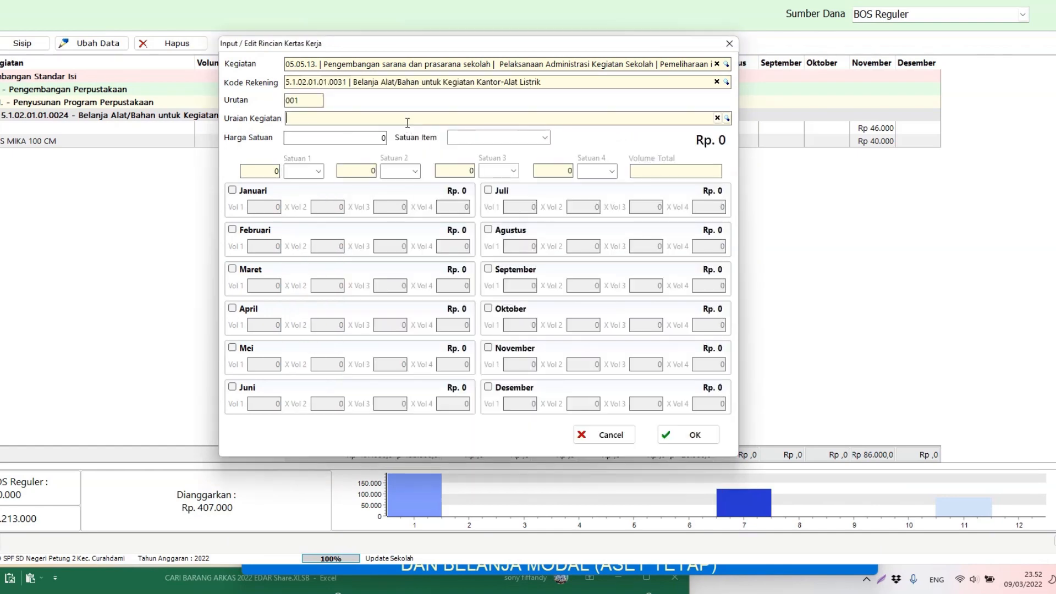
key("alt+Tab")
left_click(715, 514)
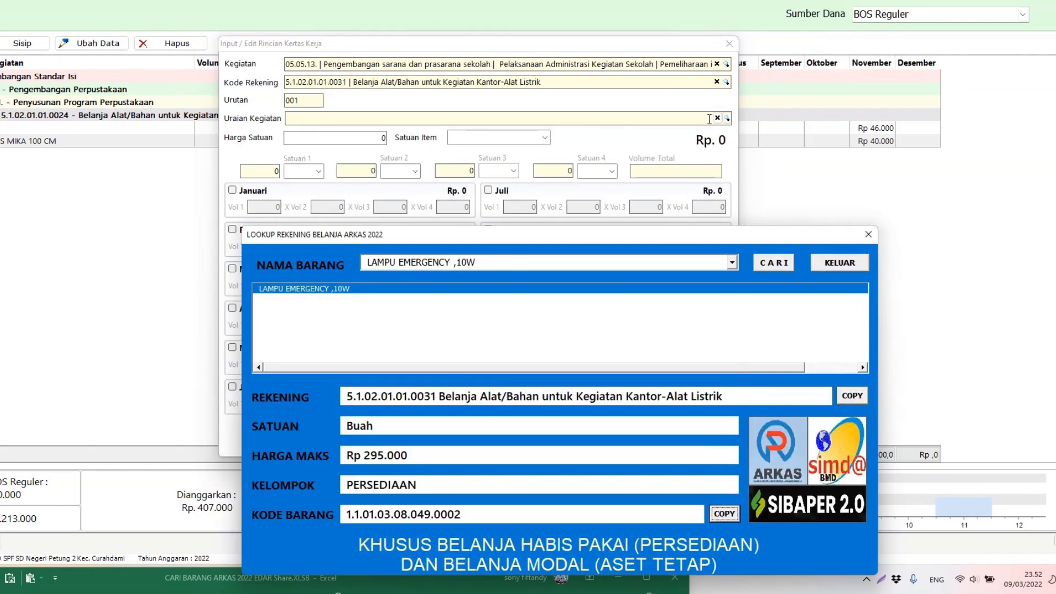
left_click(726, 118)
key("ctrl+v")
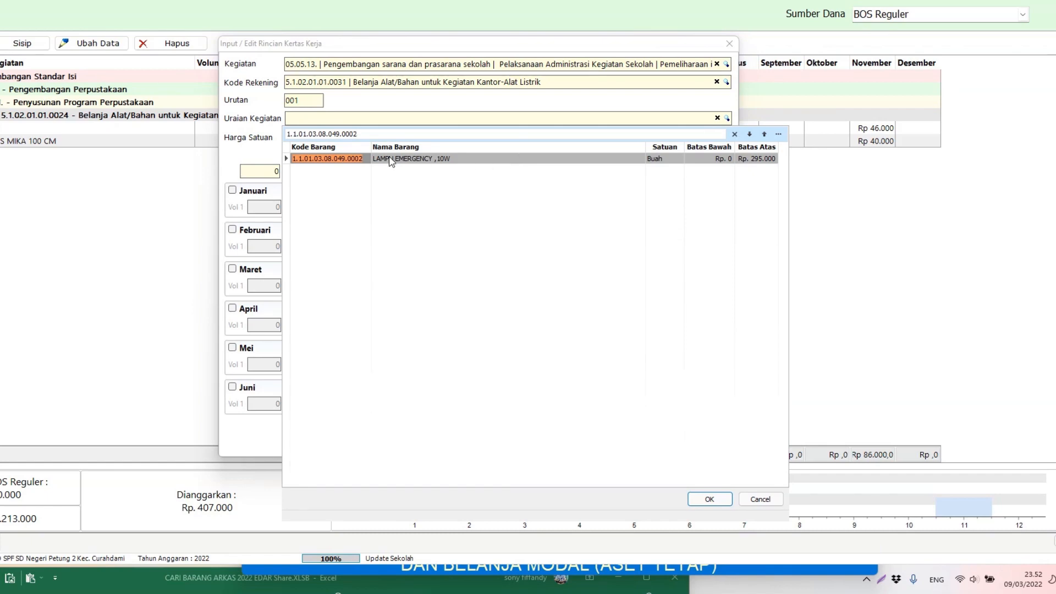
double_click(392, 159)
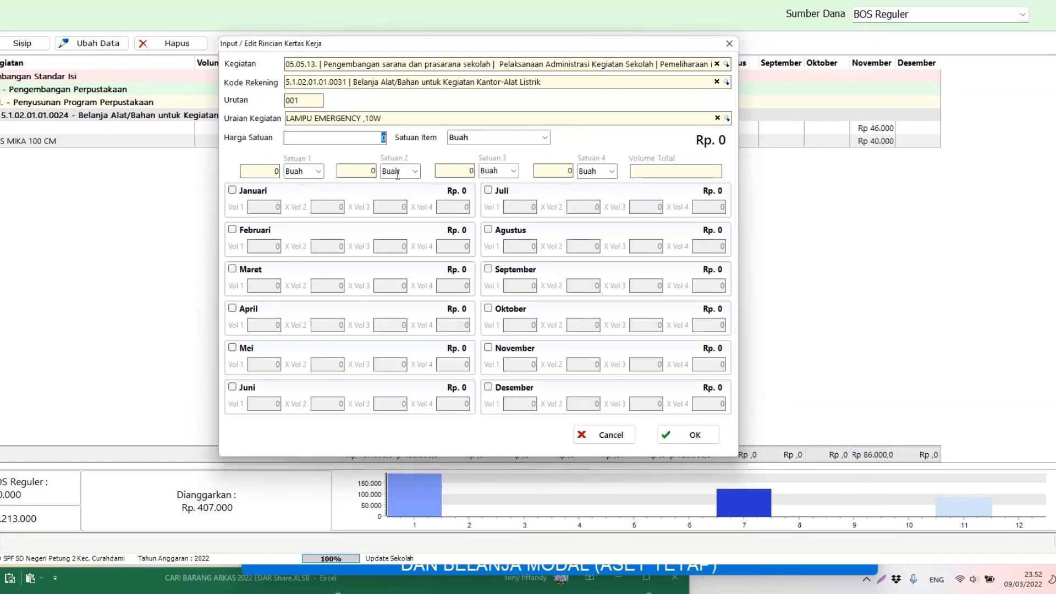
Step: Price the lamp at 200.000 per Buah and budget 2 in November
left_click(393, 568)
left_click(452, 202)
type("200000")
key("Tab")
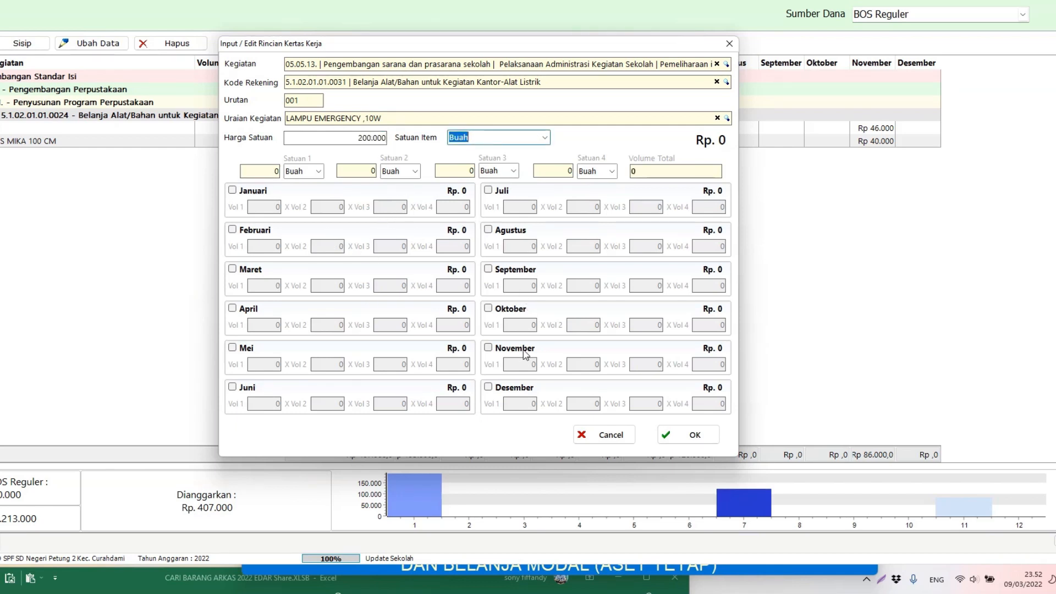
left_click(488, 348)
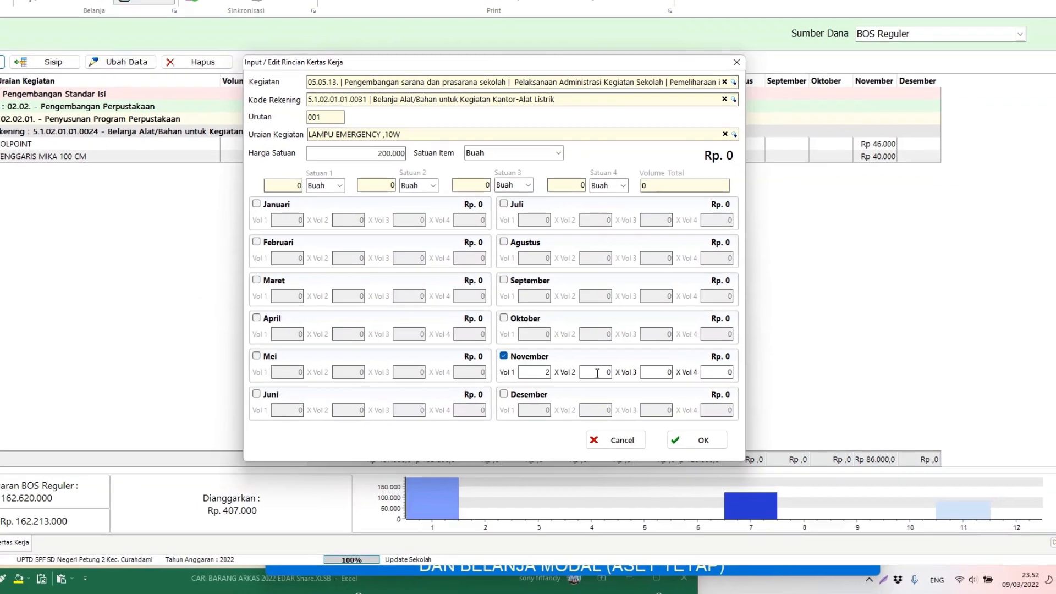
left_click(585, 366)
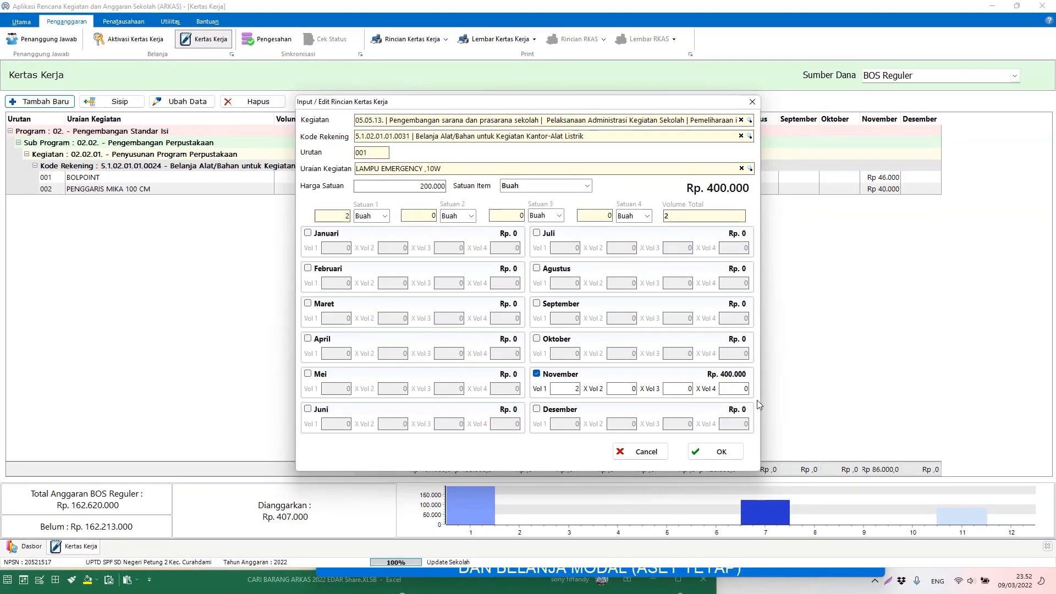
Step: Save the LAMPU EMERGENCY ,10W line (2 Buah, Rp 400.000), close the lookup tool and start a blank entry
left_click(724, 449)
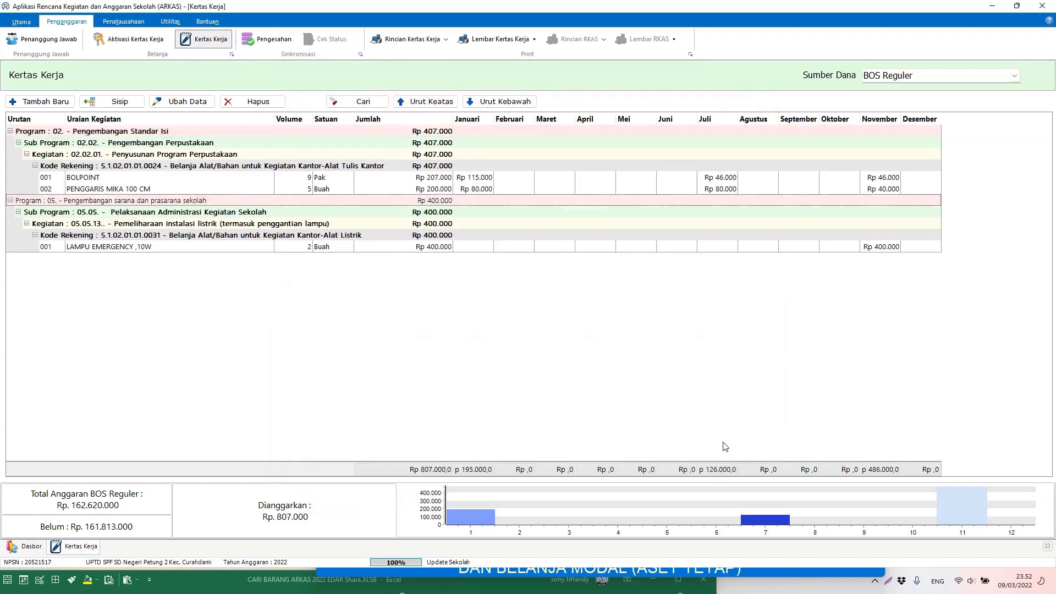
left_click(181, 248)
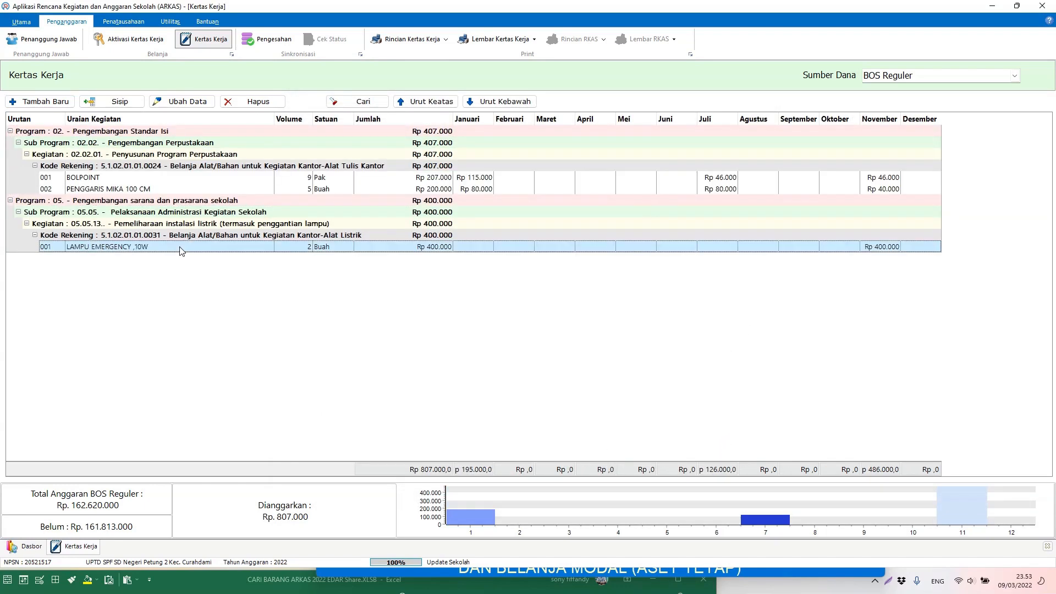
key("alt+Tab")
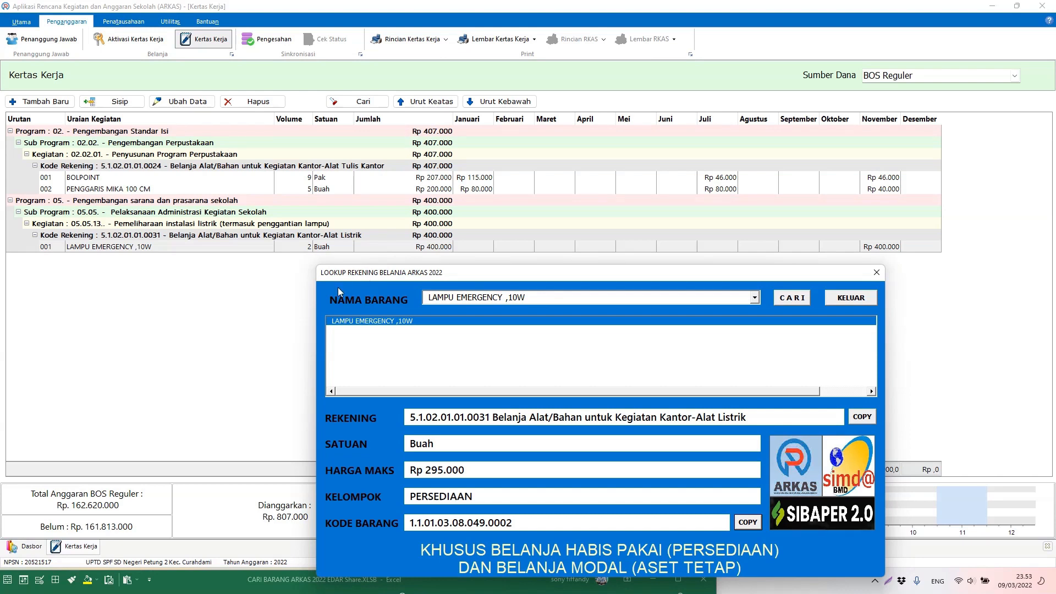
left_click_drag(378, 280, 338, 190)
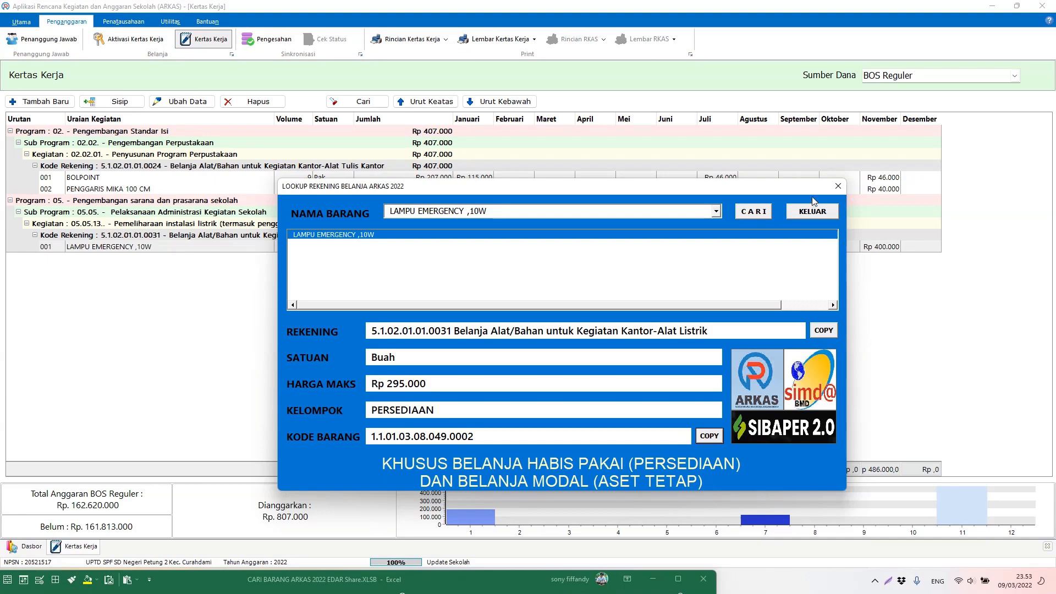
left_click(812, 214)
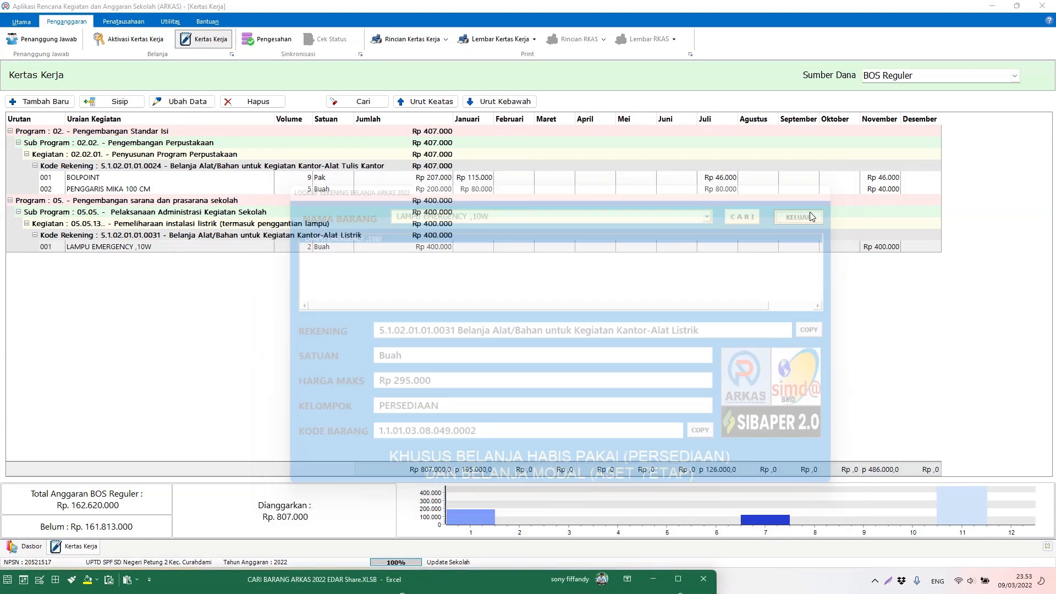
left_click(38, 101)
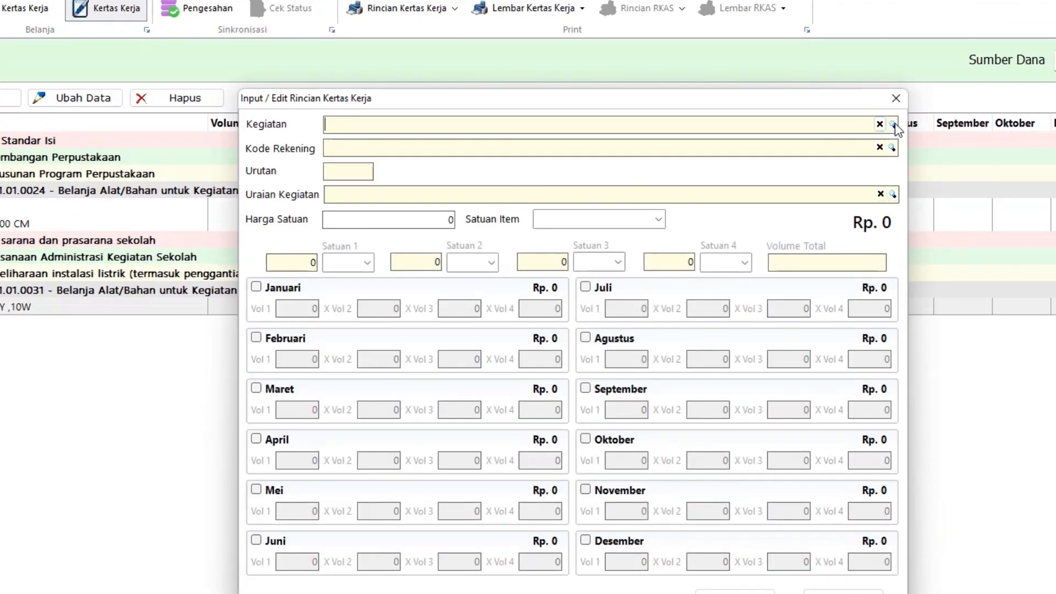
Step: Search activities for 'pemeliharaan' and choose 05.08.46 Pemeliharaan Pagar Sekolah
left_click(892, 124)
type("ged")
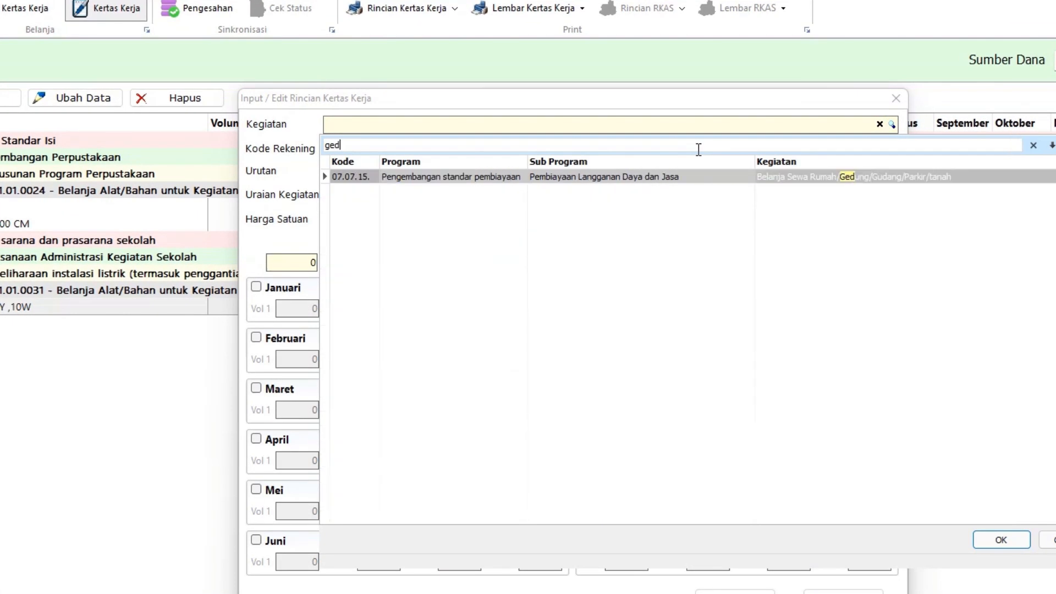
double_click(698, 150)
type("pendi")
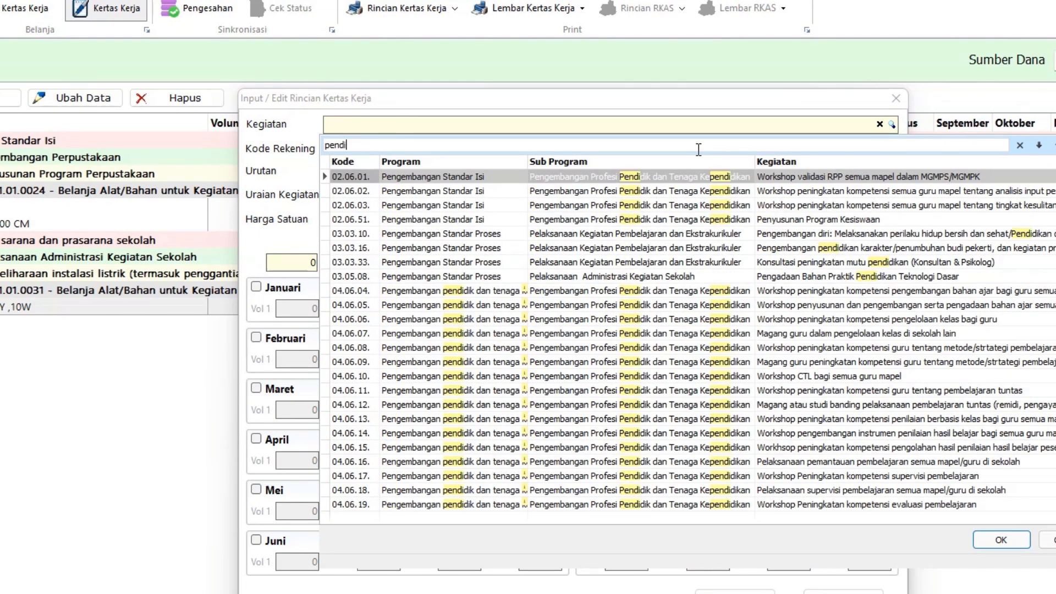
type("dikan")
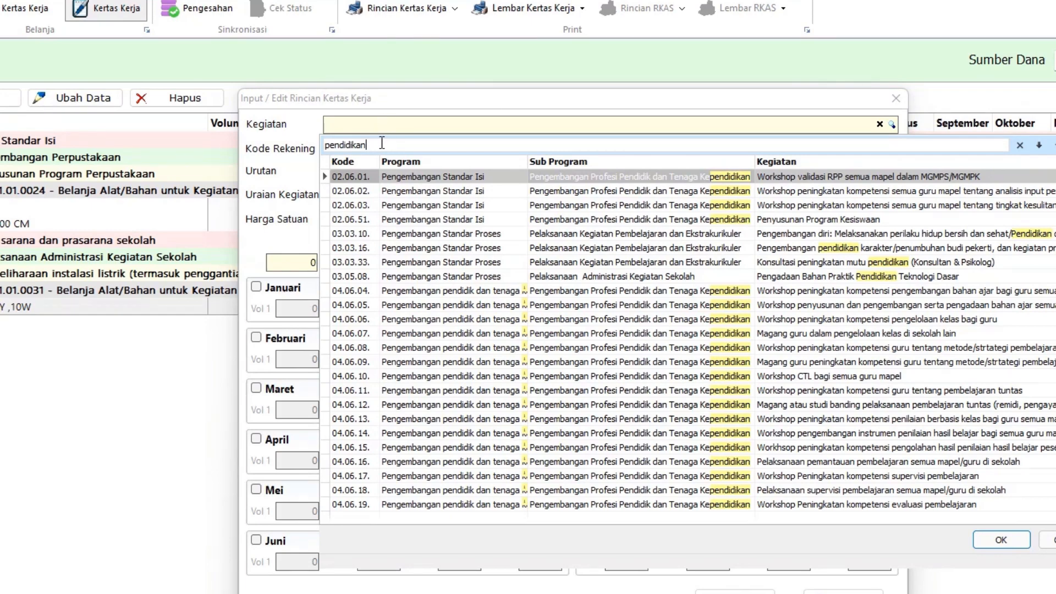
key("ctrl+a")
type("pemel")
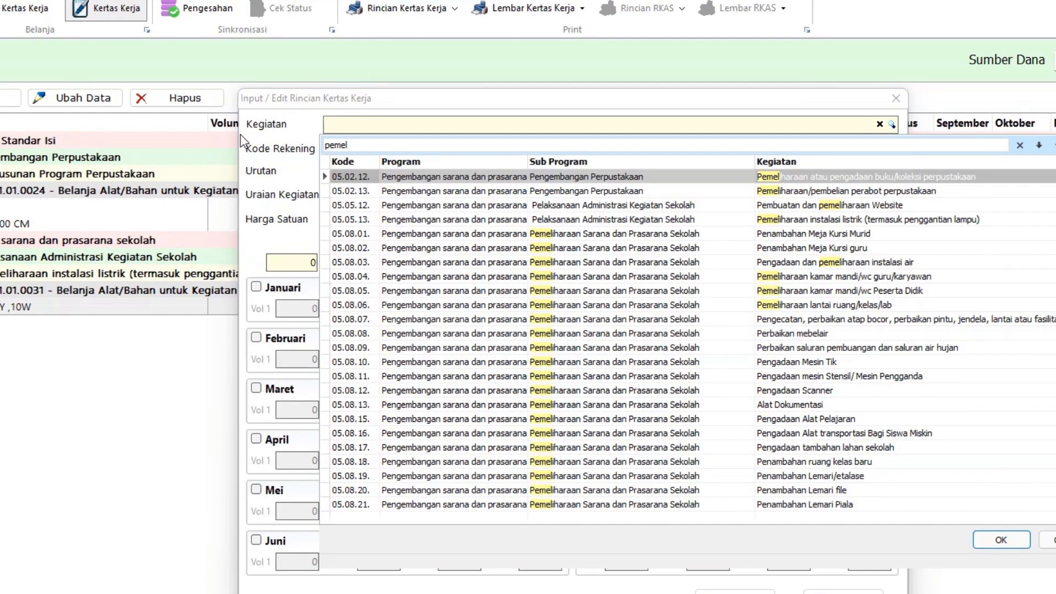
type("iharaa")
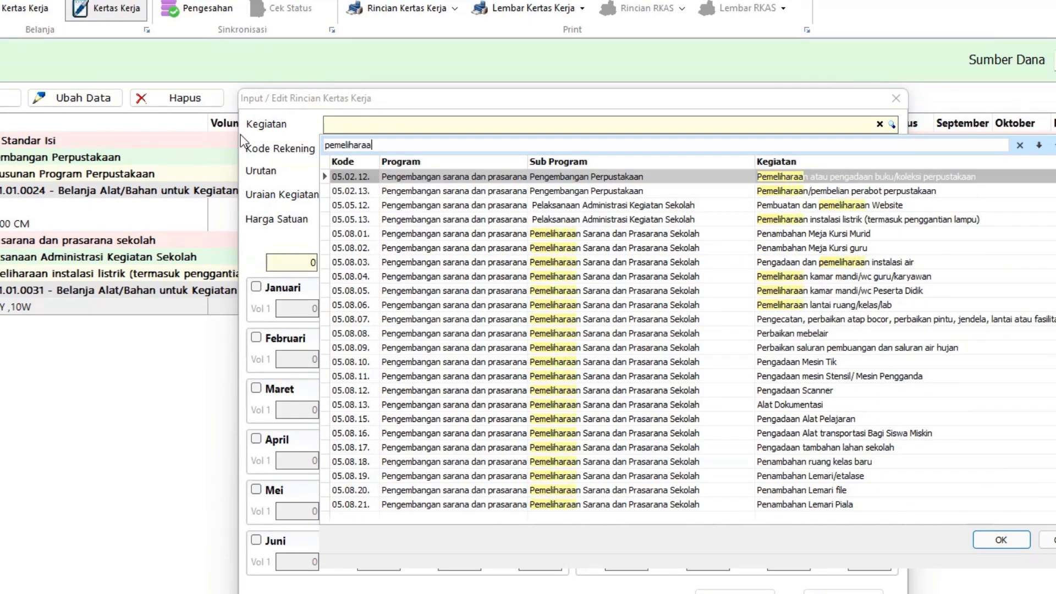
type("n ge")
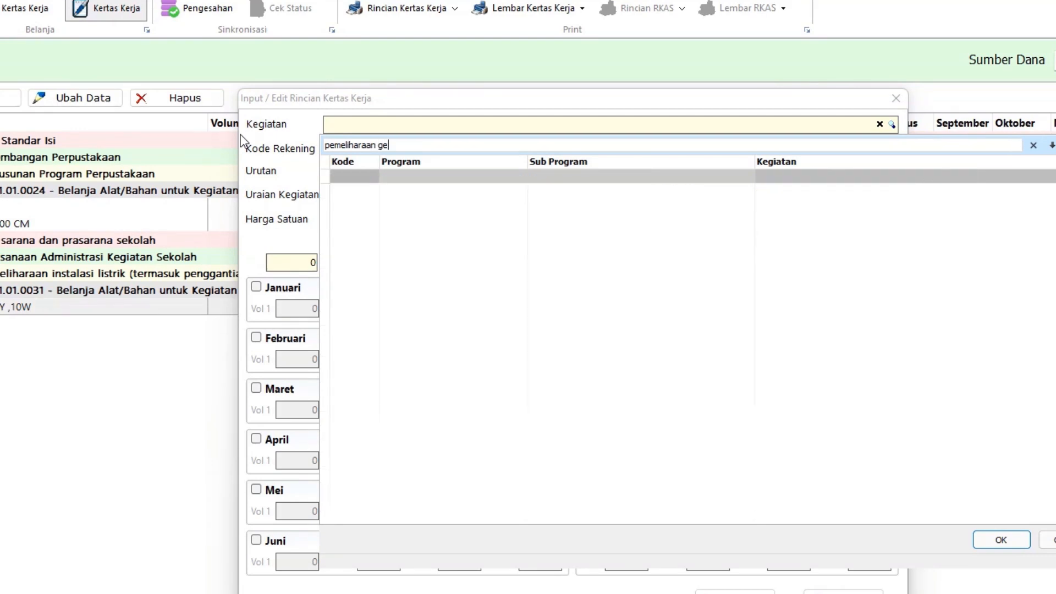
key("BackSpace")
key("BackSpace")
key("BackSpace")
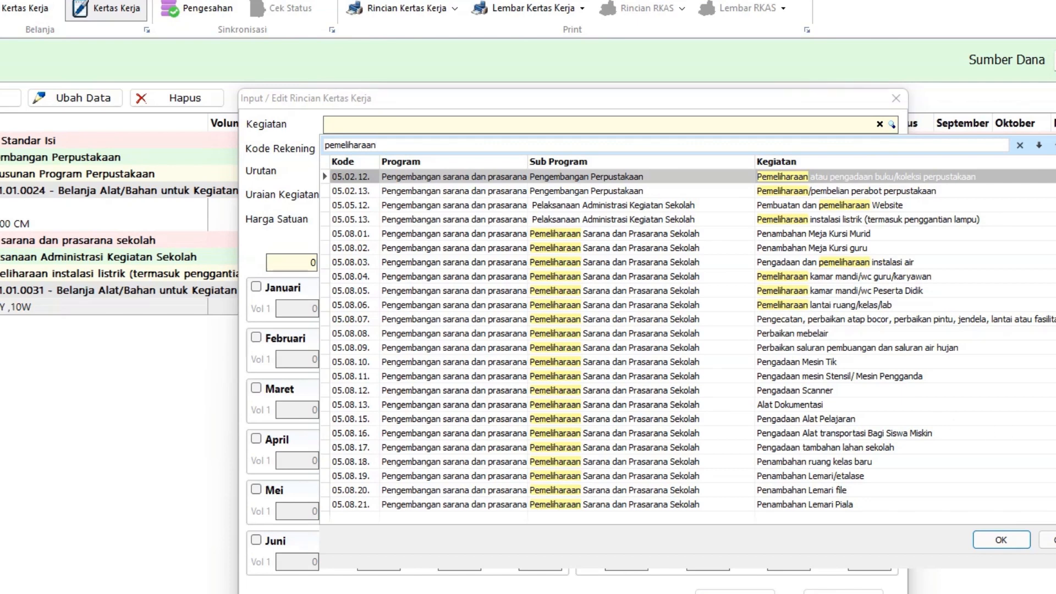
key("Down")
key("Down")
key("Down")
key("Down")
key("Down")
key("Down")
key("Down")
key("Down")
key("Down")
key("Down")
key("Down")
key("Down")
key("Down")
key("Down")
key("Down")
key("Down")
key("Down")
key("Down")
key("Down")
key("Down")
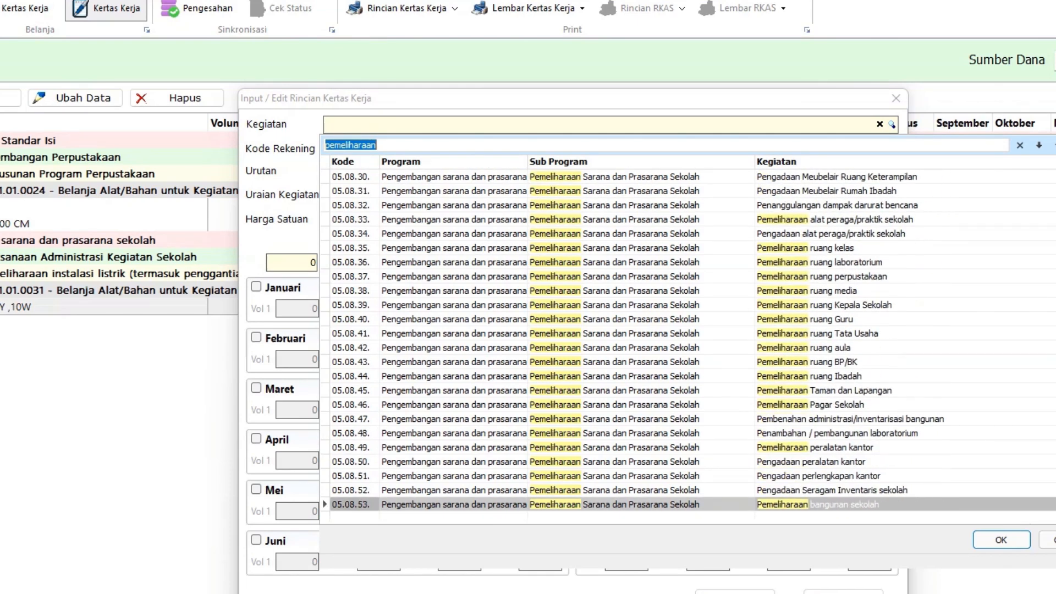
key("Down")
key("Down")
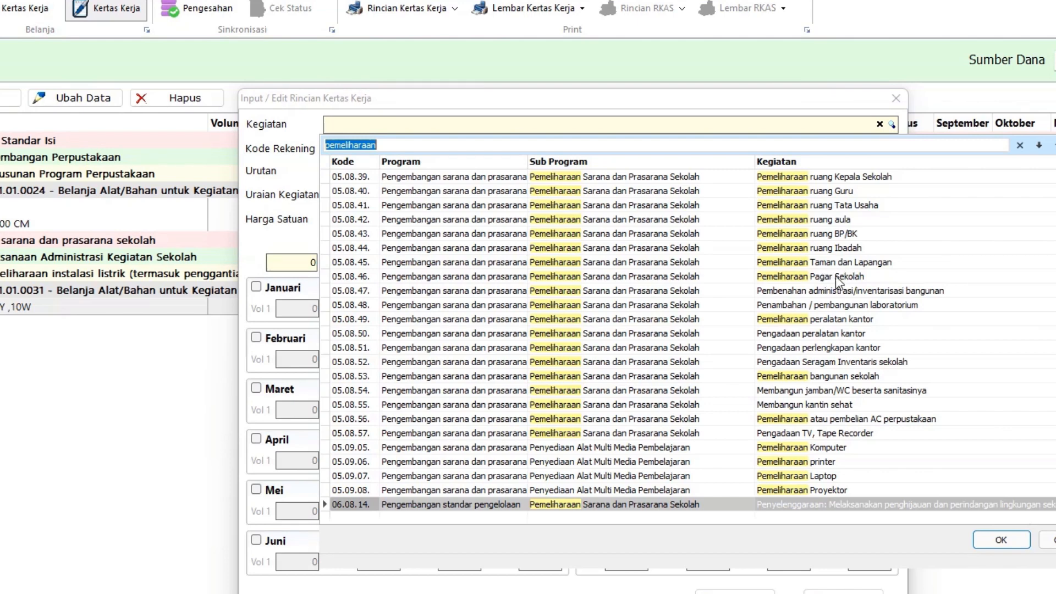
double_click(836, 276)
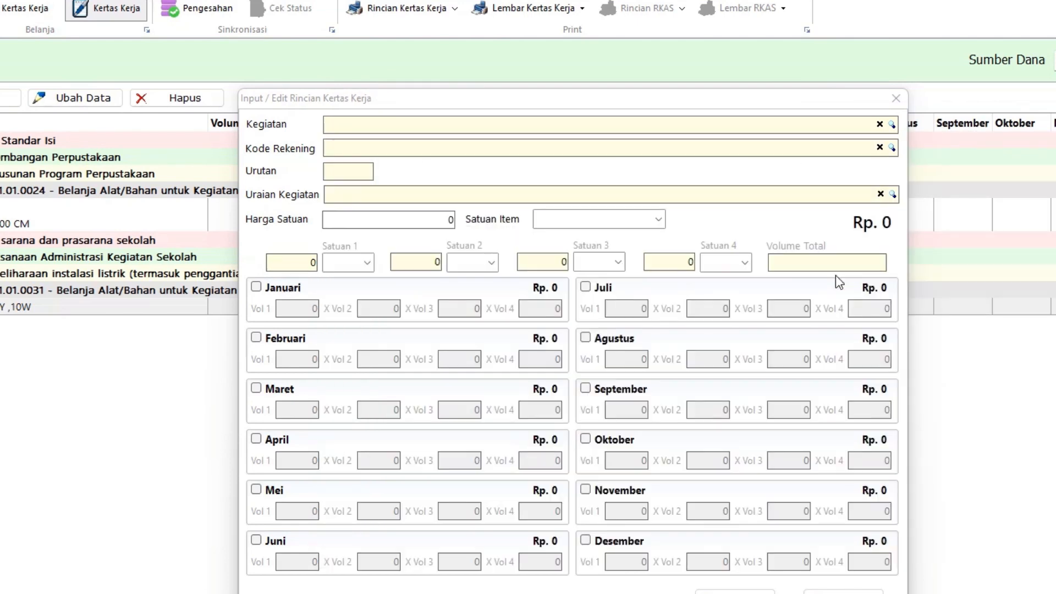
Step: Search account codes for 'pend' and select 5.1.02.03.03.0010, education building maintenance
left_click(892, 148)
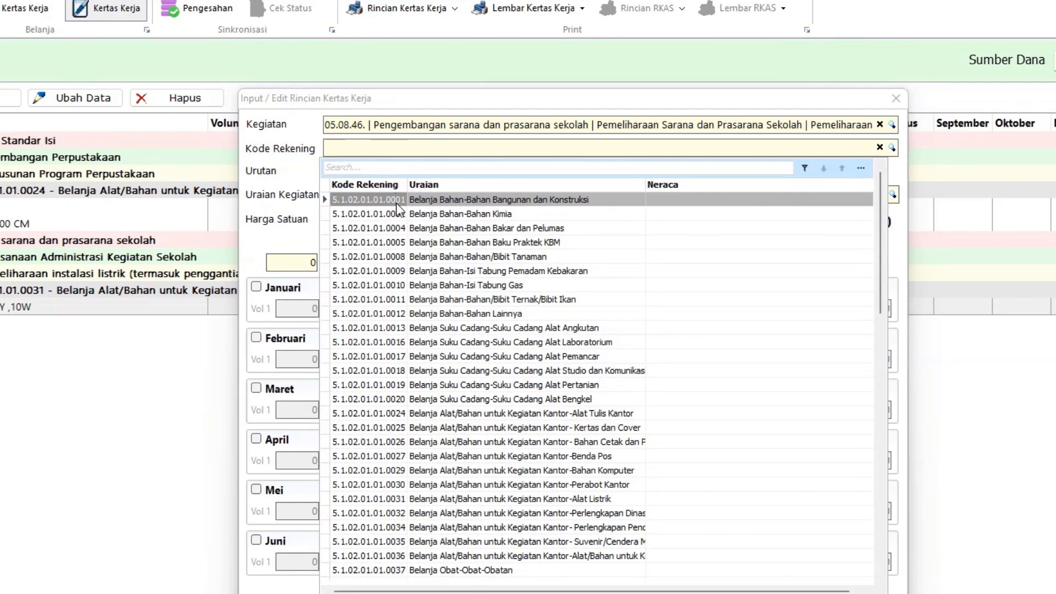
left_click_drag(881, 306, 913, 592)
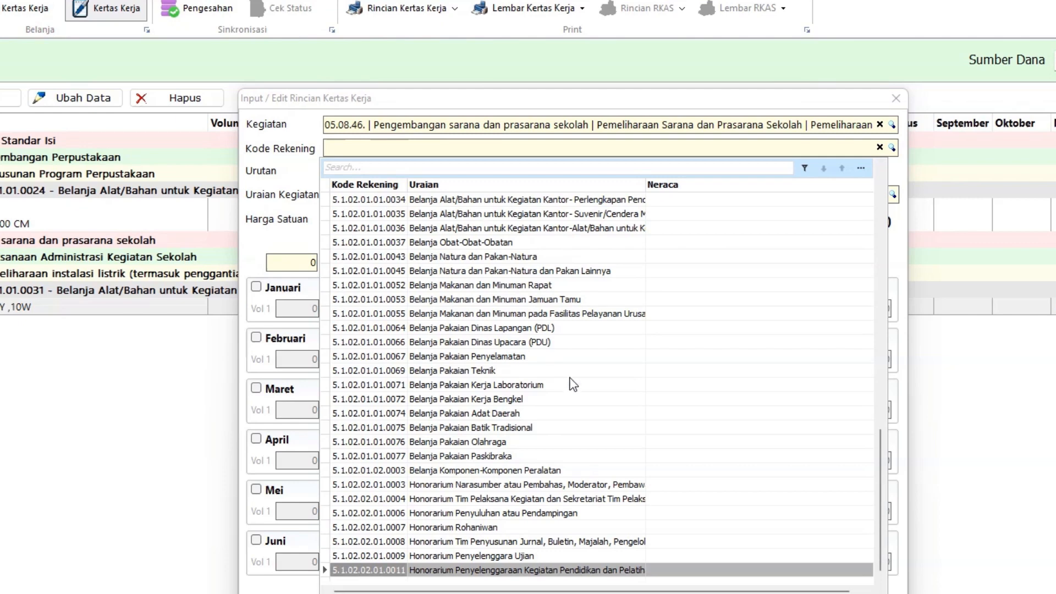
type("p")
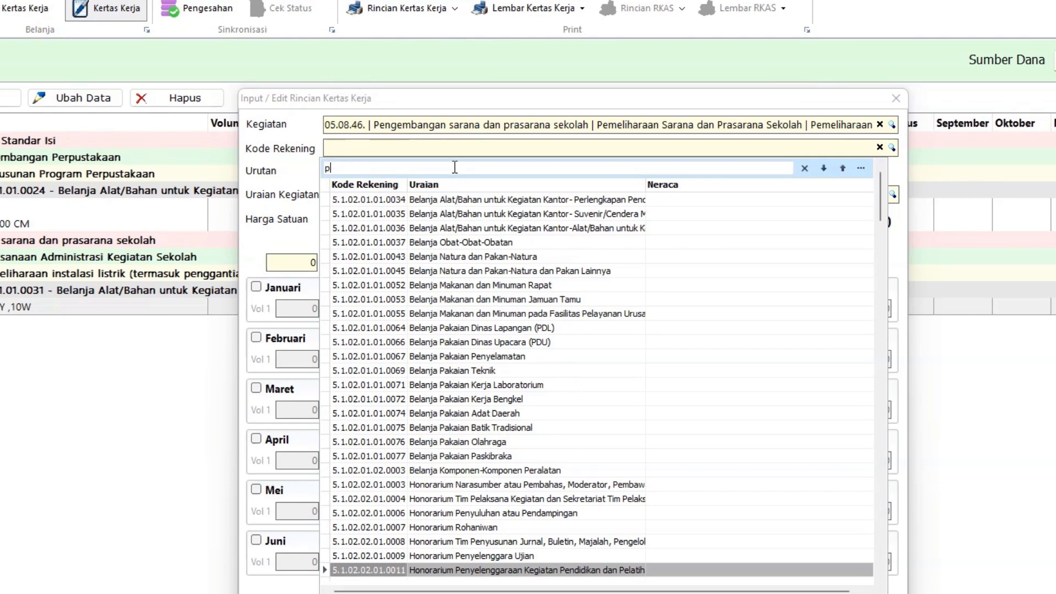
type("end")
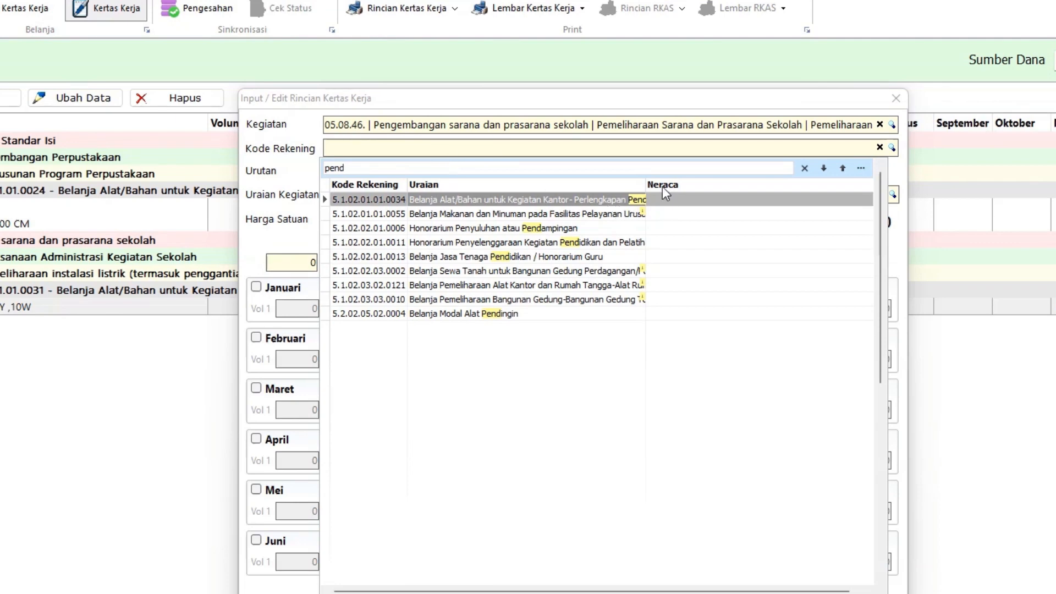
left_click_drag(647, 180, 877, 187)
left_click(824, 300)
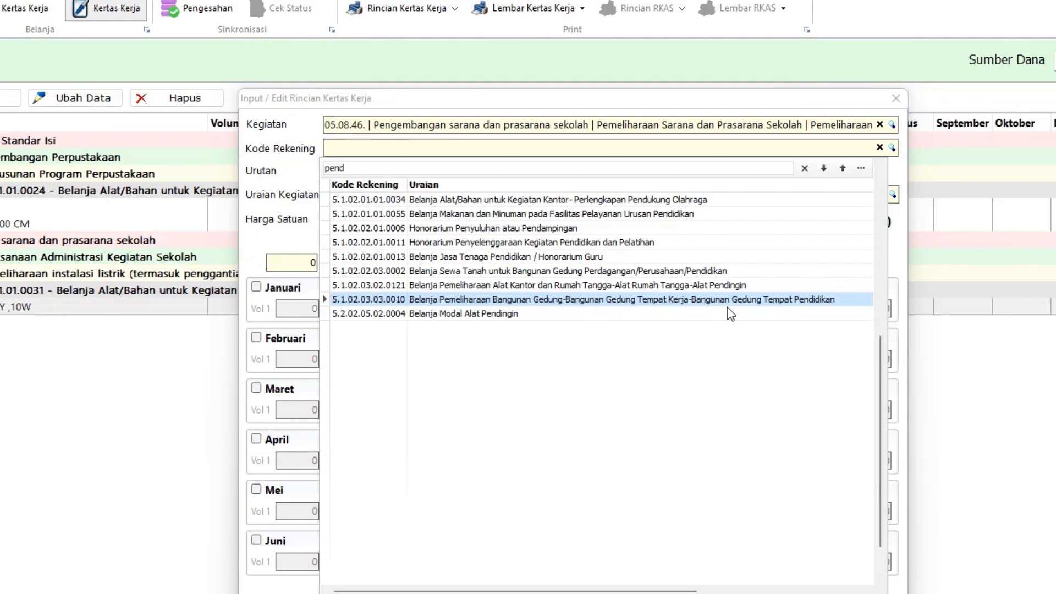
left_click(810, 300)
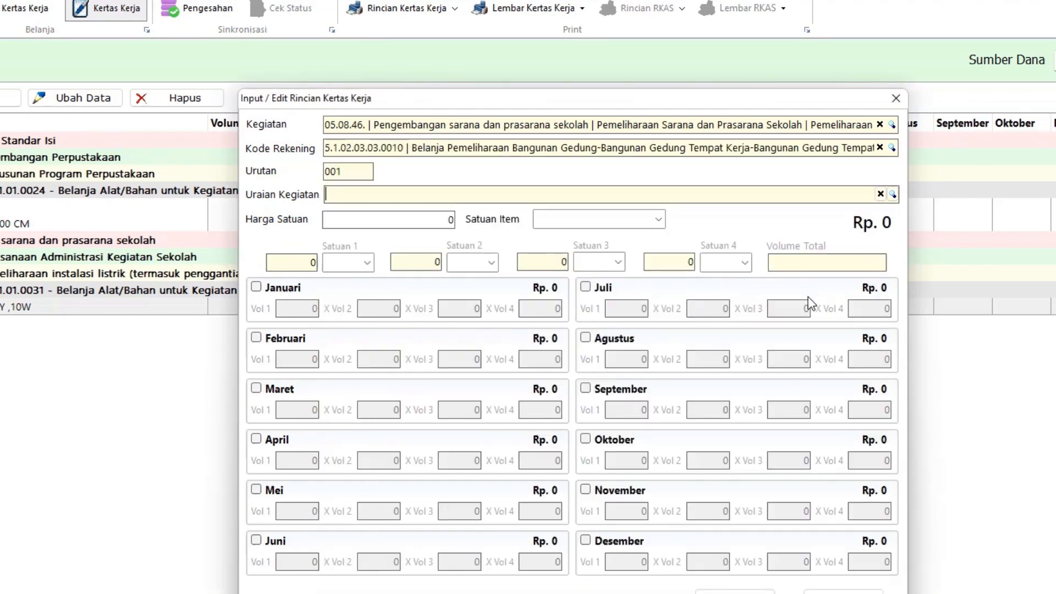
Step: Choose Pemeliharaan Bangunan Ruang Belajar as the item with a unit price of 1.950.000
left_click(893, 194)
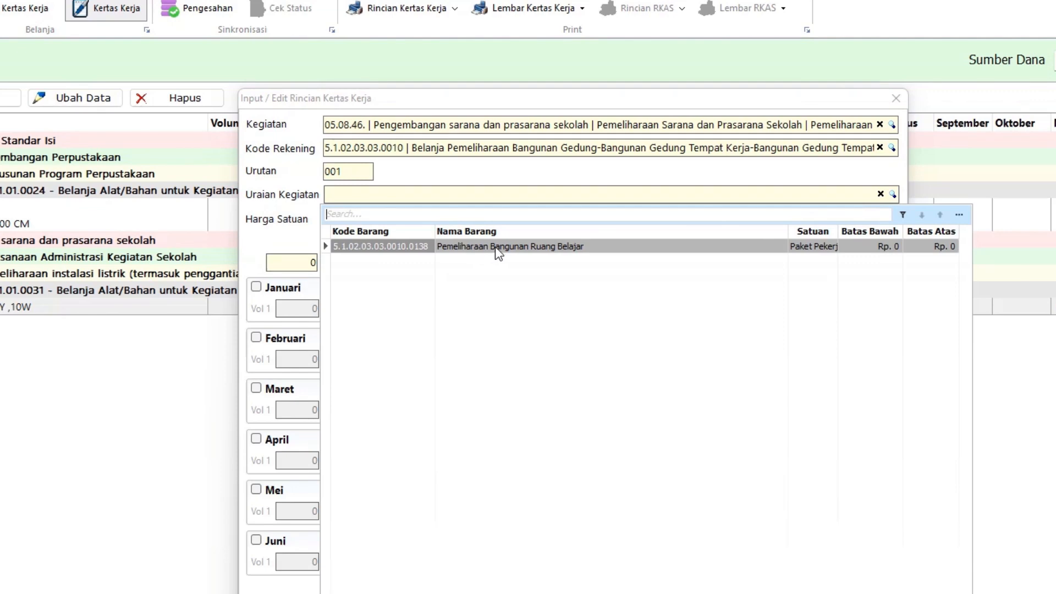
left_click(510, 250)
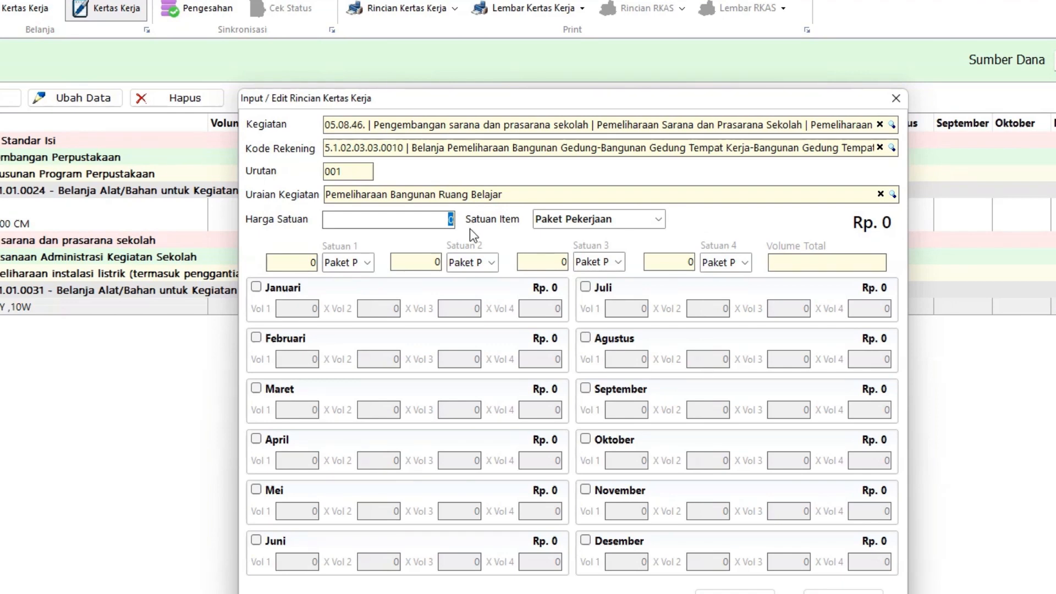
key("BackSpace")
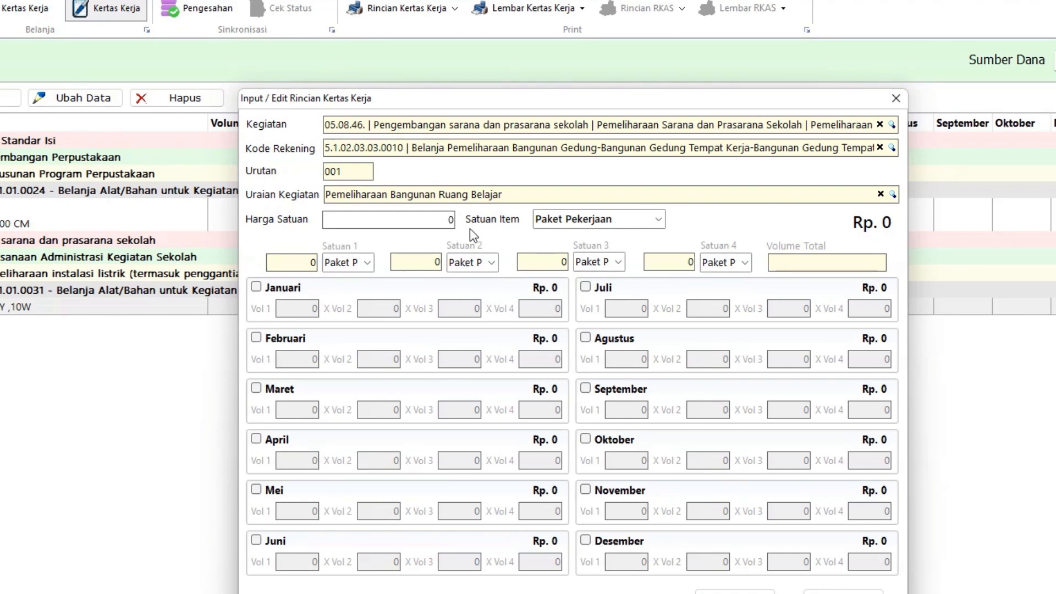
key("Num_Lock")
type("19")
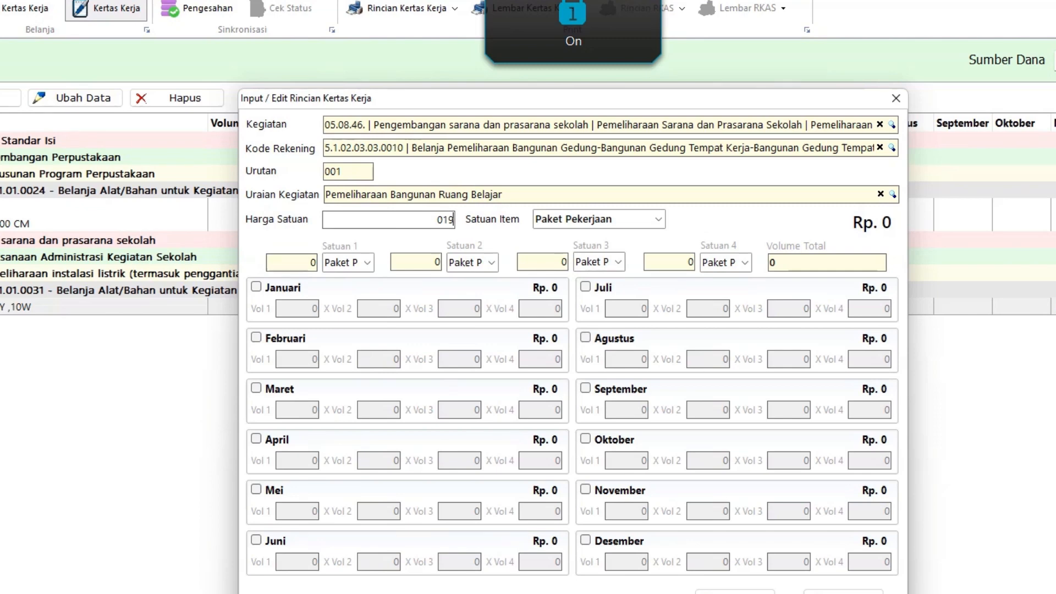
type("1950")
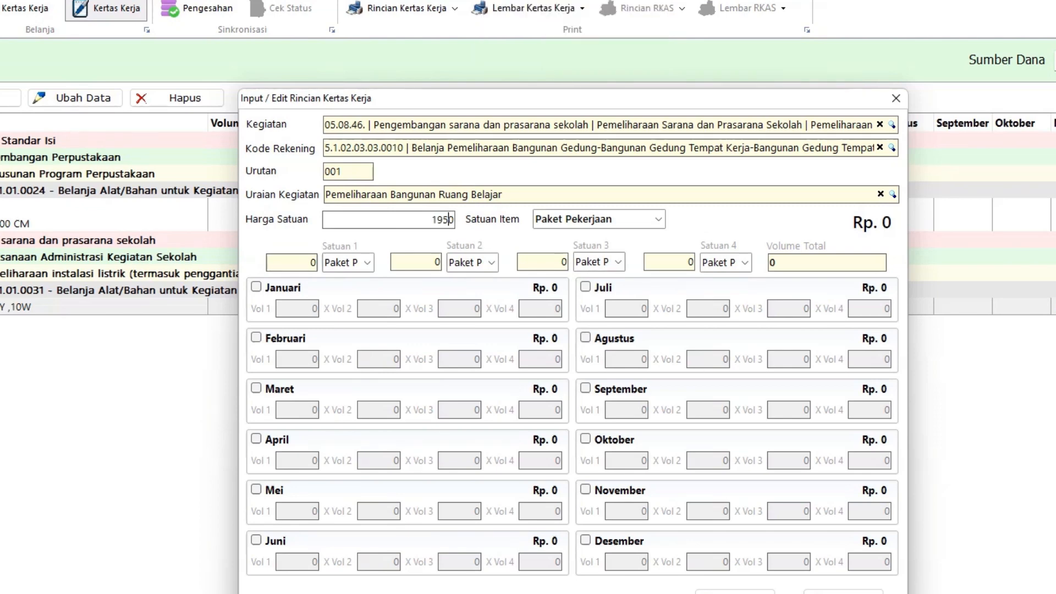
type("000")
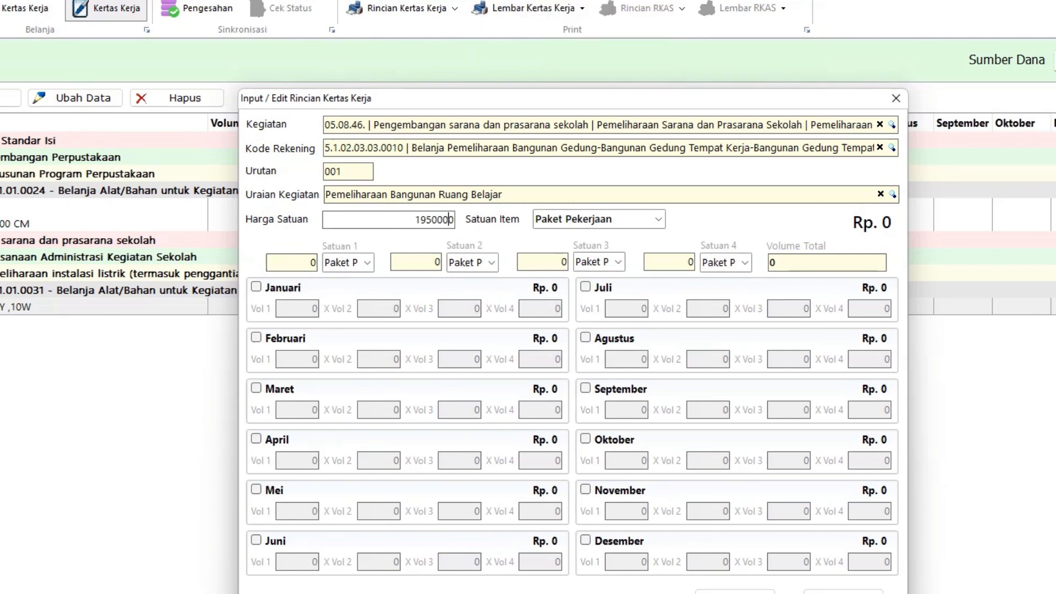
Step: Budget 1 Paket Pekerjaan in Oktober, save the line, and start a new blank entry
left_click(600, 447)
left_click(635, 464)
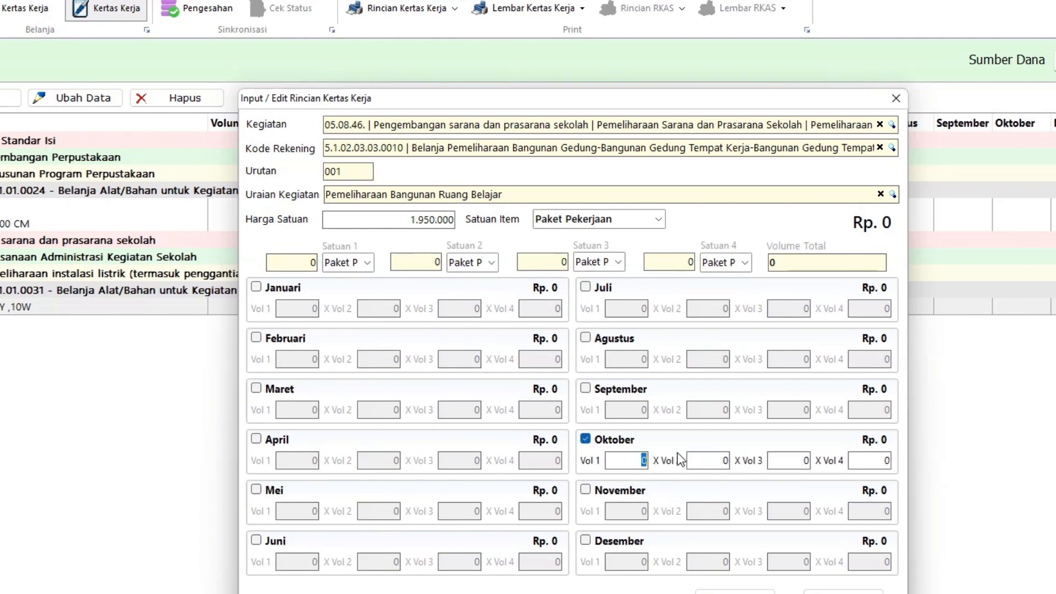
type("1")
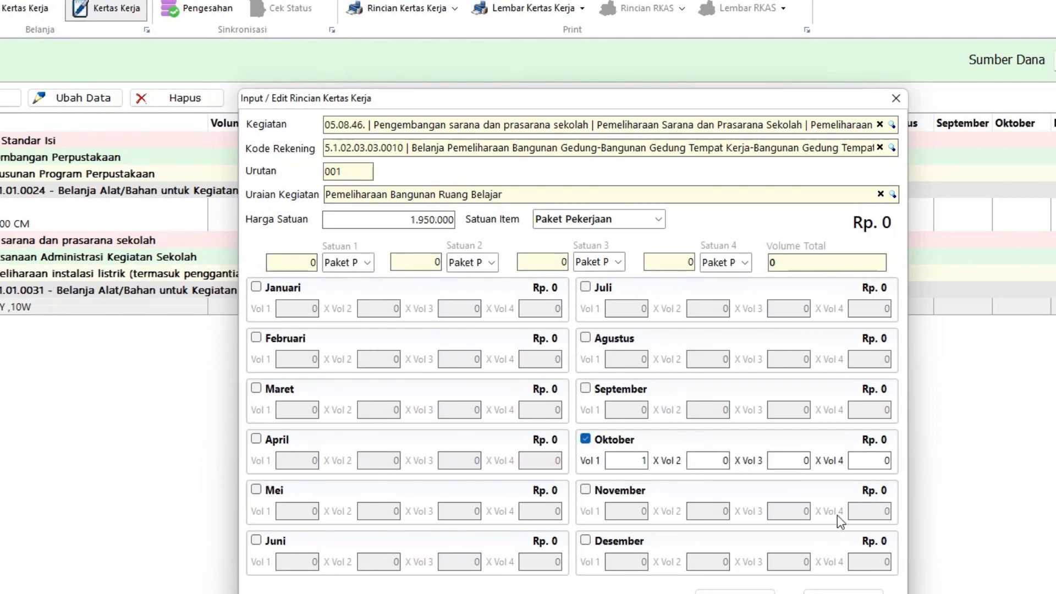
left_click(843, 591)
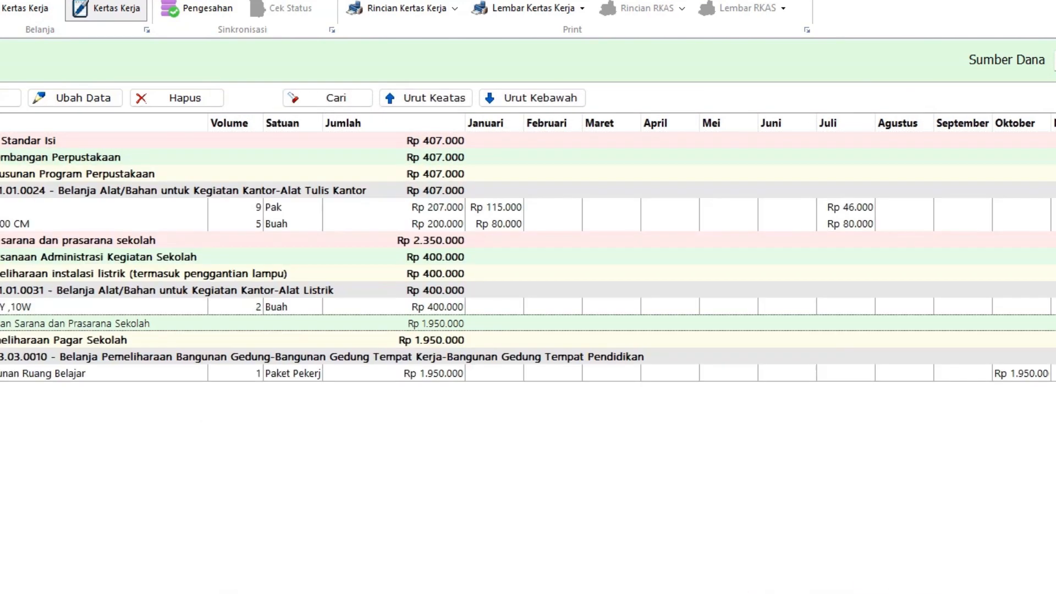
left_click(414, 376)
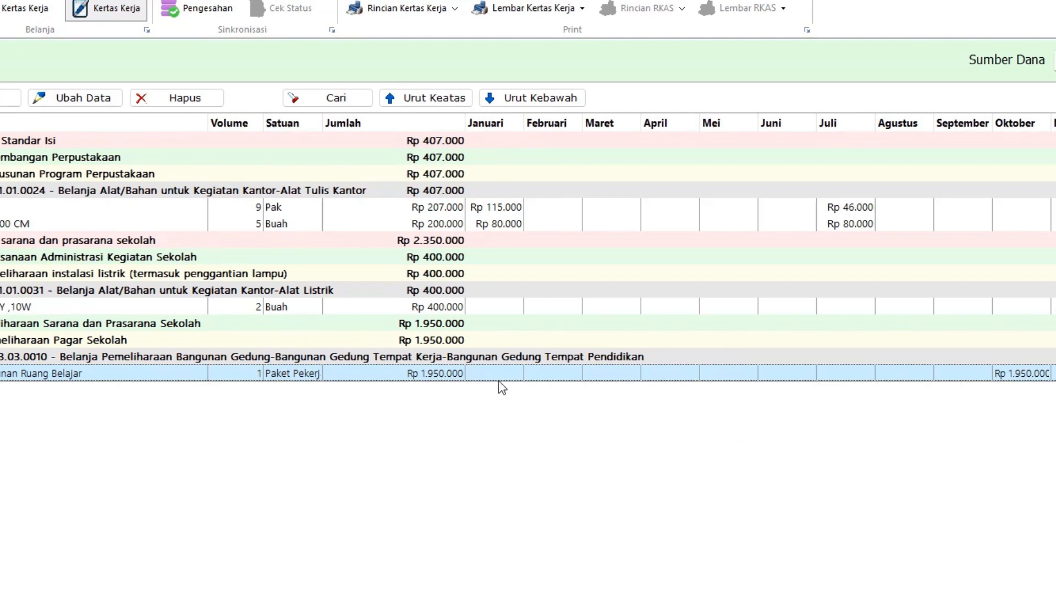
left_click(9, 98)
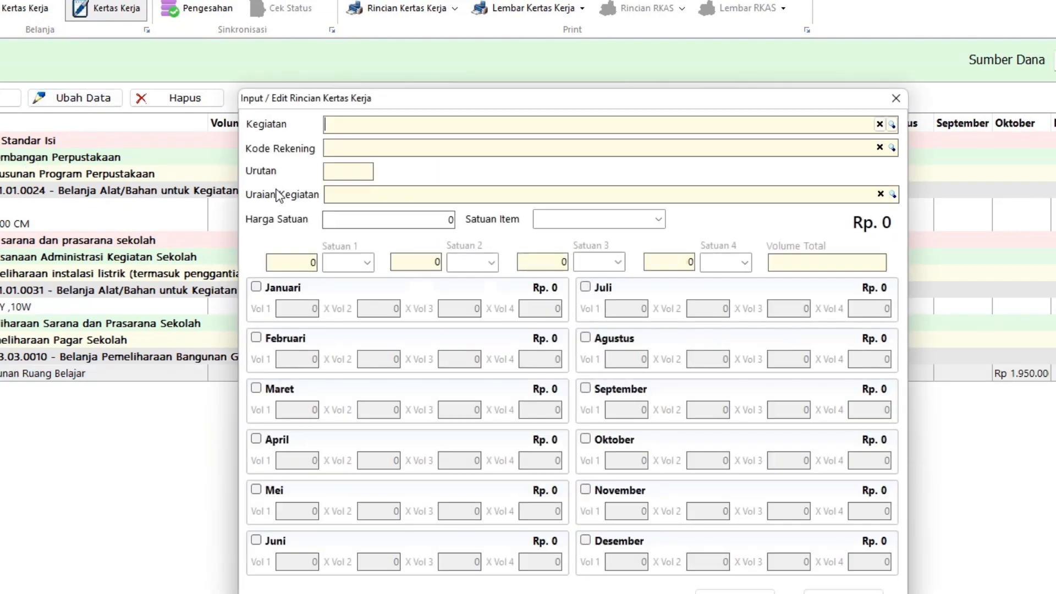
Step: Search the activity list for 'buku' and set the activity to 05.02.09 book procurement
left_click(892, 125)
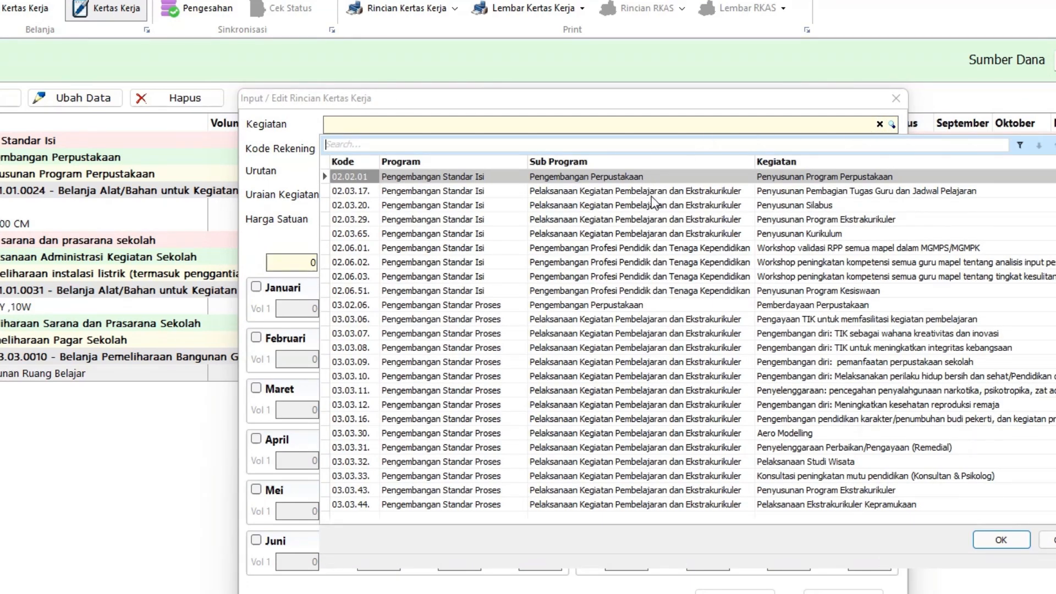
left_click(426, 150)
type("buku")
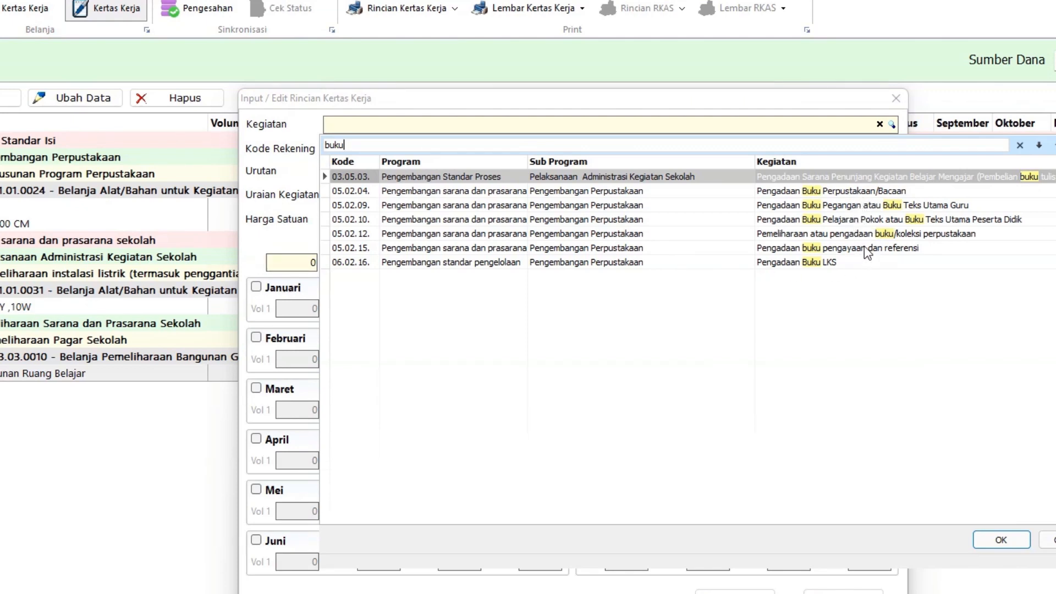
double_click(868, 208)
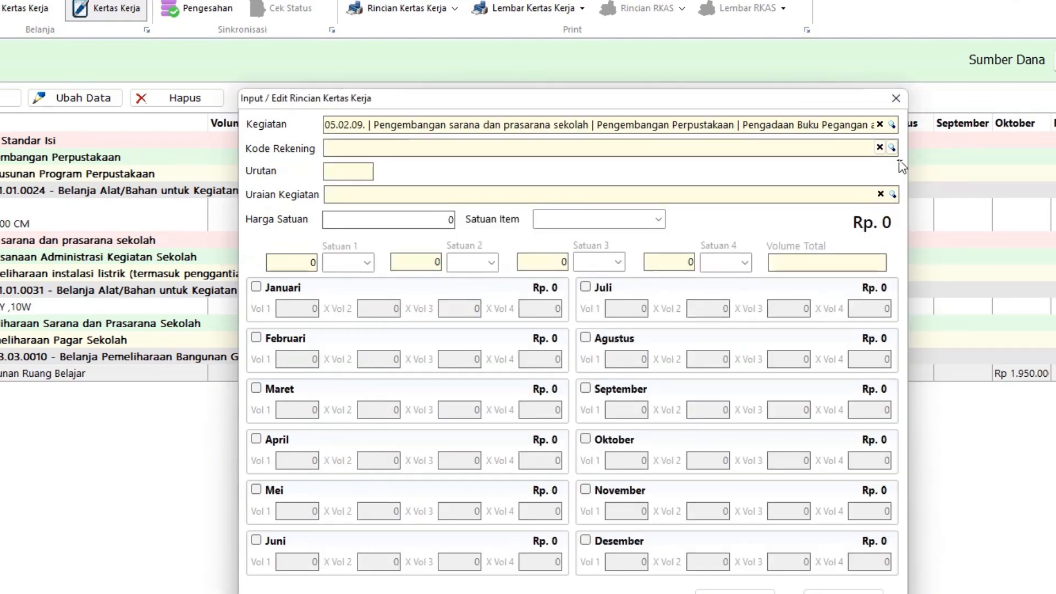
Step: Set the account to 5.2.05.01.01.0001 Belanja Modal Buku Umum after searching 'buku'
left_click(893, 148)
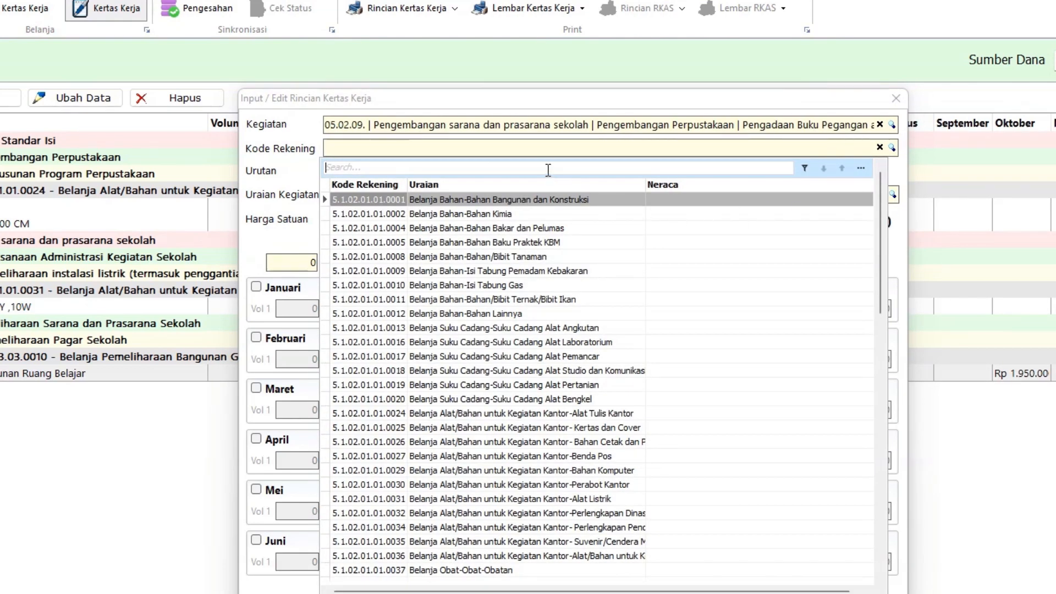
type("buku")
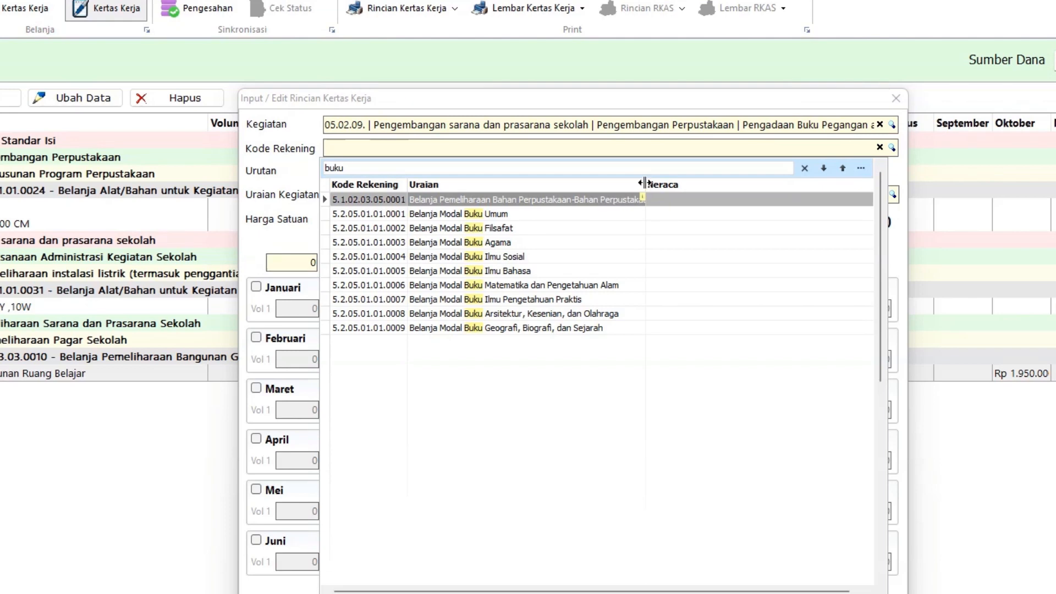
left_click_drag(645, 183, 770, 184)
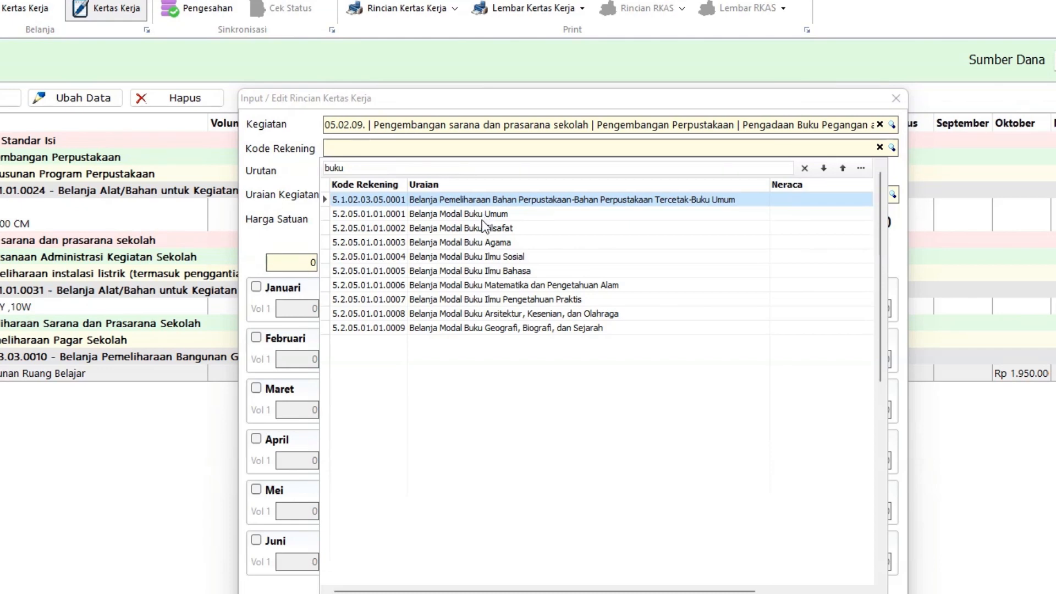
left_click(523, 214)
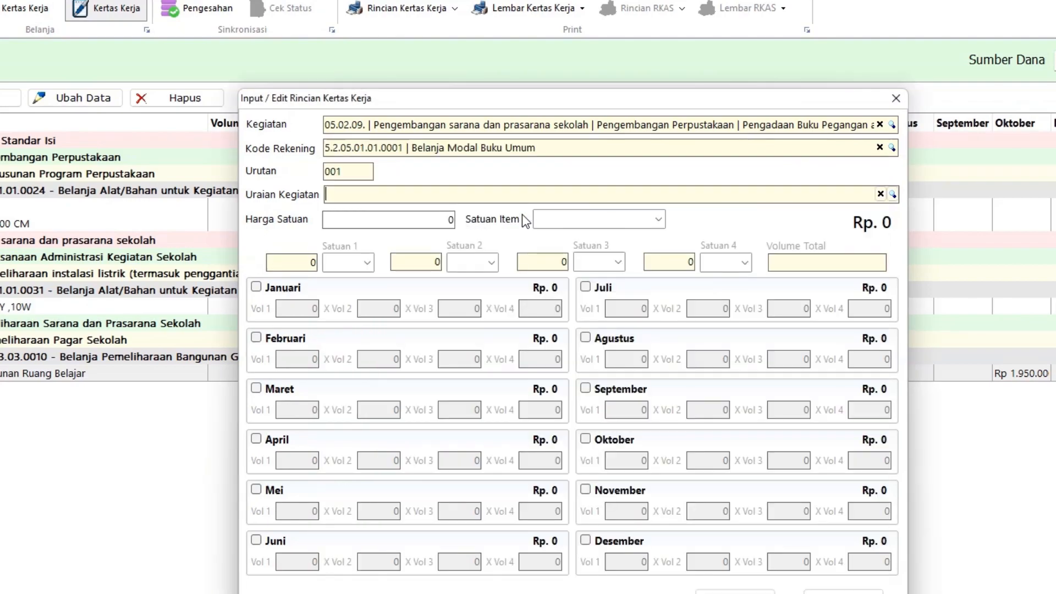
Step: Filter the description item list by 'buku' and bring the CARI BARANG ARKAS workbook into view
left_click(892, 194)
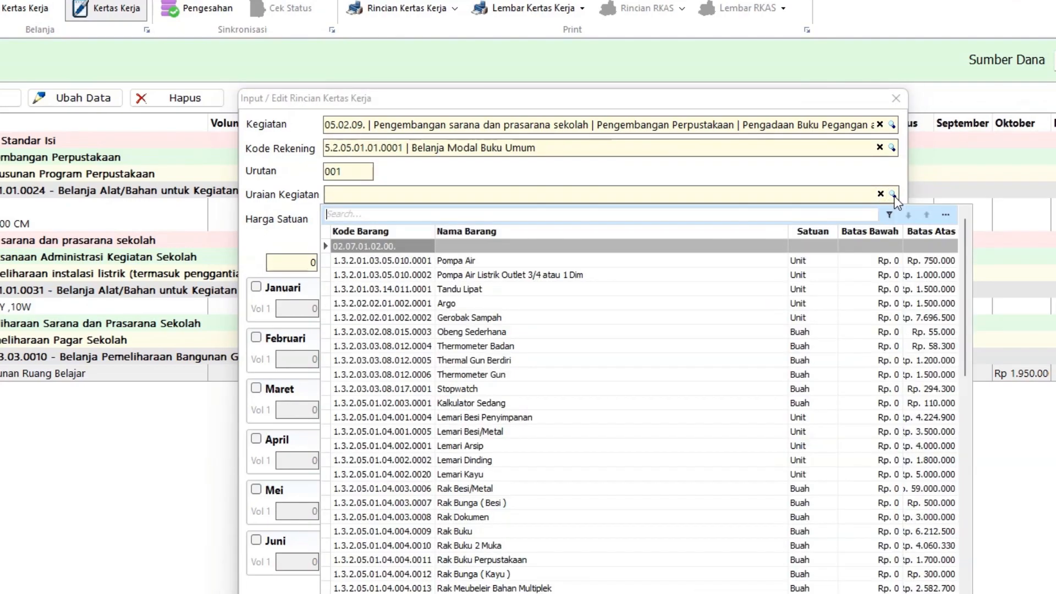
type("bu")
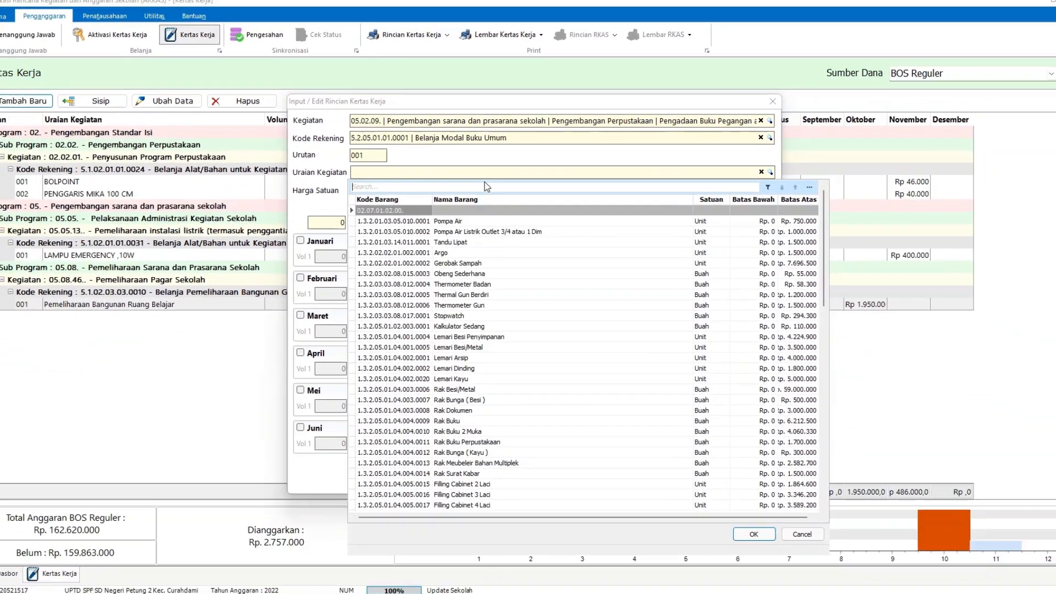
type("ku")
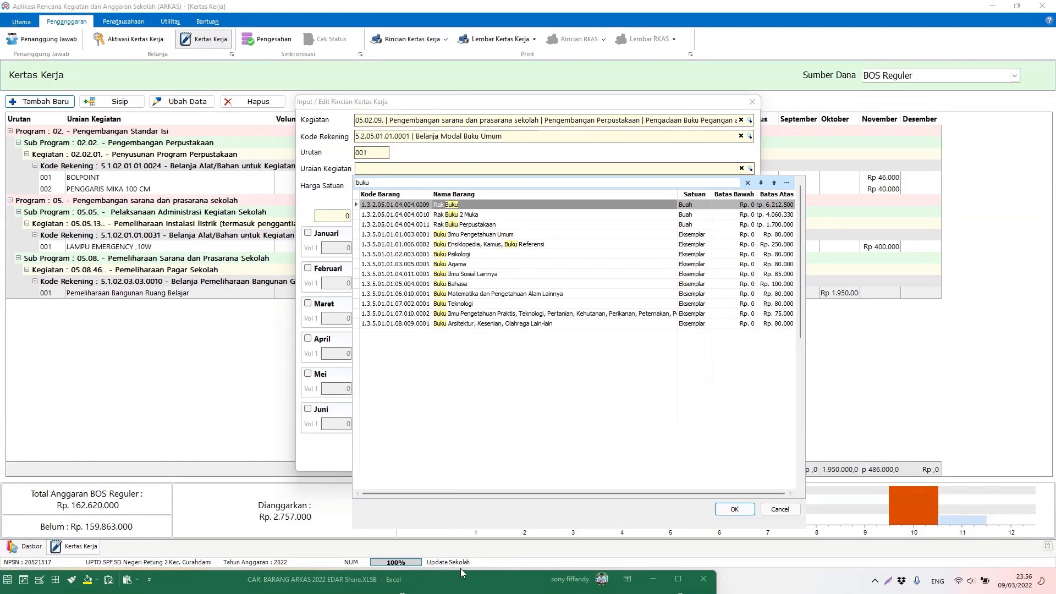
left_click_drag(463, 582, 583, 401)
Step: In the lookup form, choose BUKU ILMU PENGETAHUAN UMUM as the item name
left_click(341, 523)
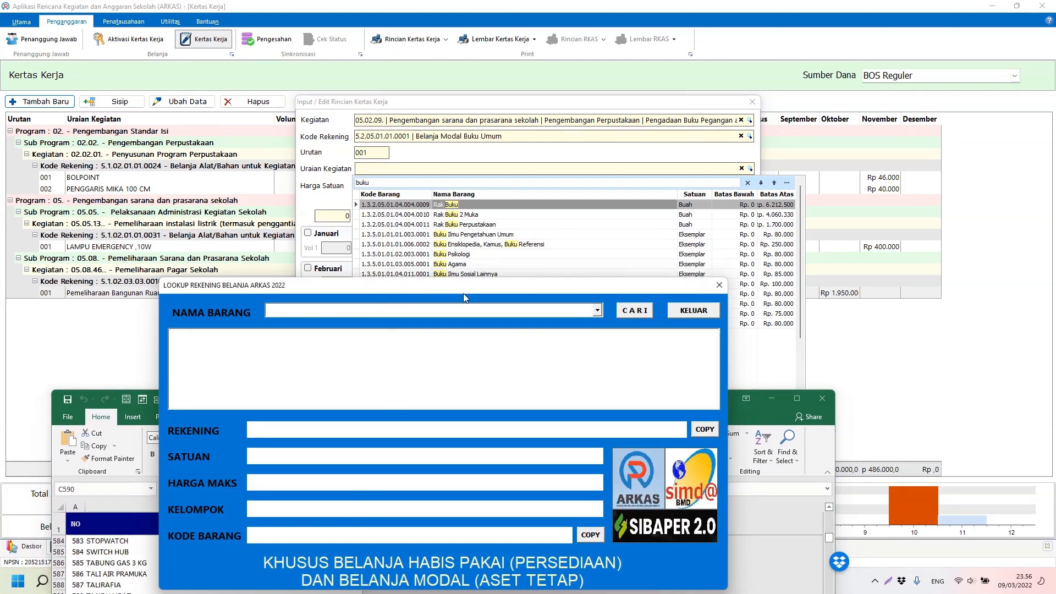
type("BUKU AGAMA")
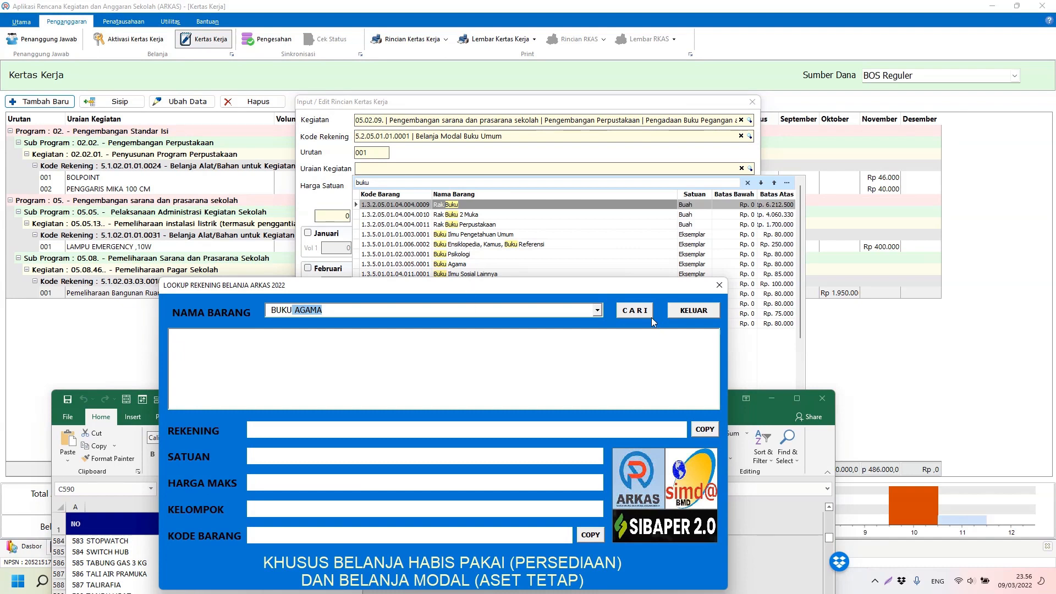
left_click(598, 312)
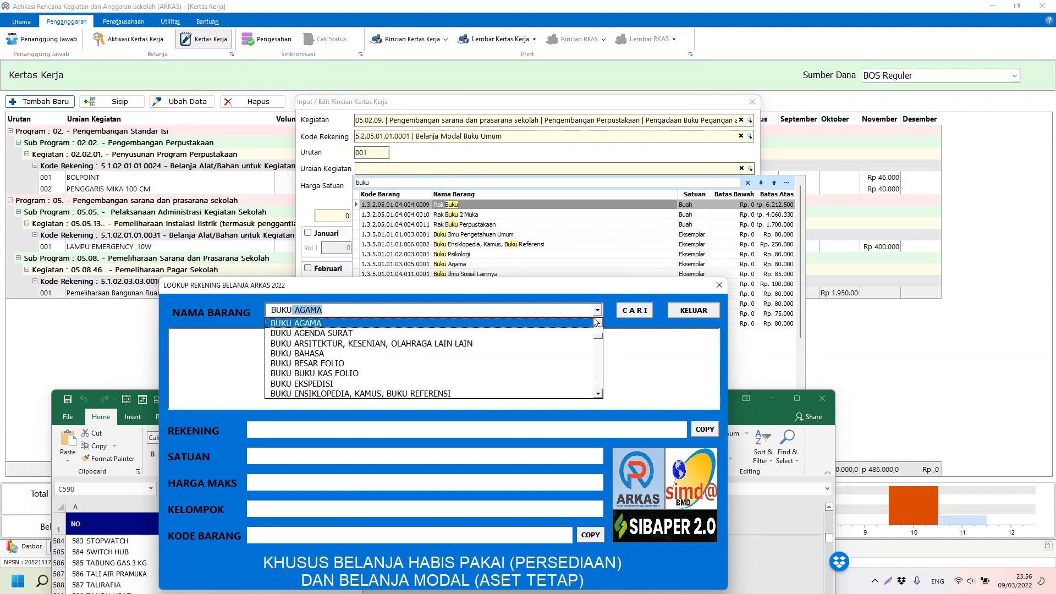
left_click(597, 324)
left_click(598, 324)
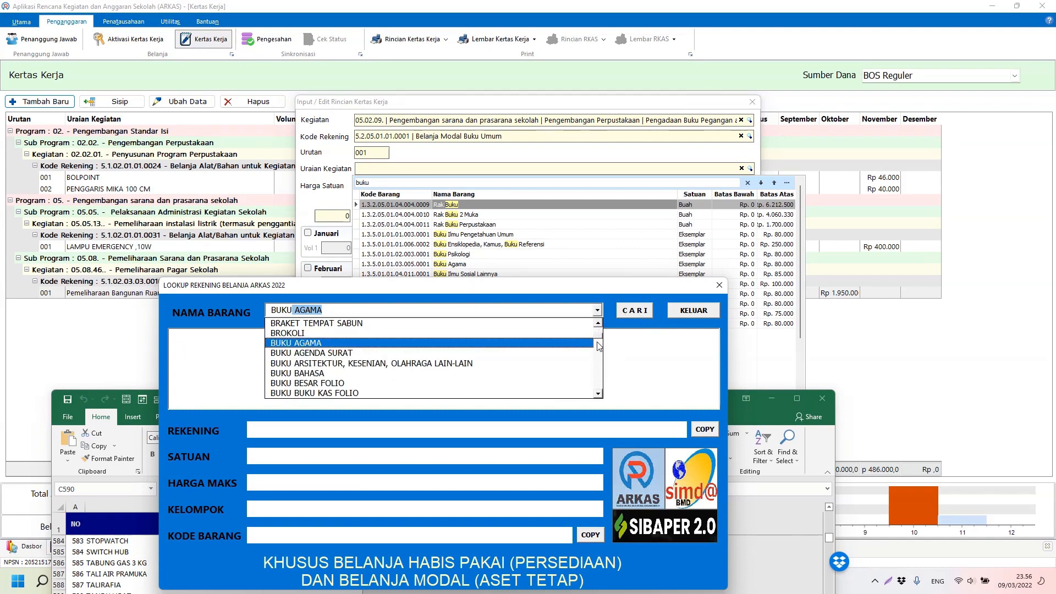
left_click(598, 394)
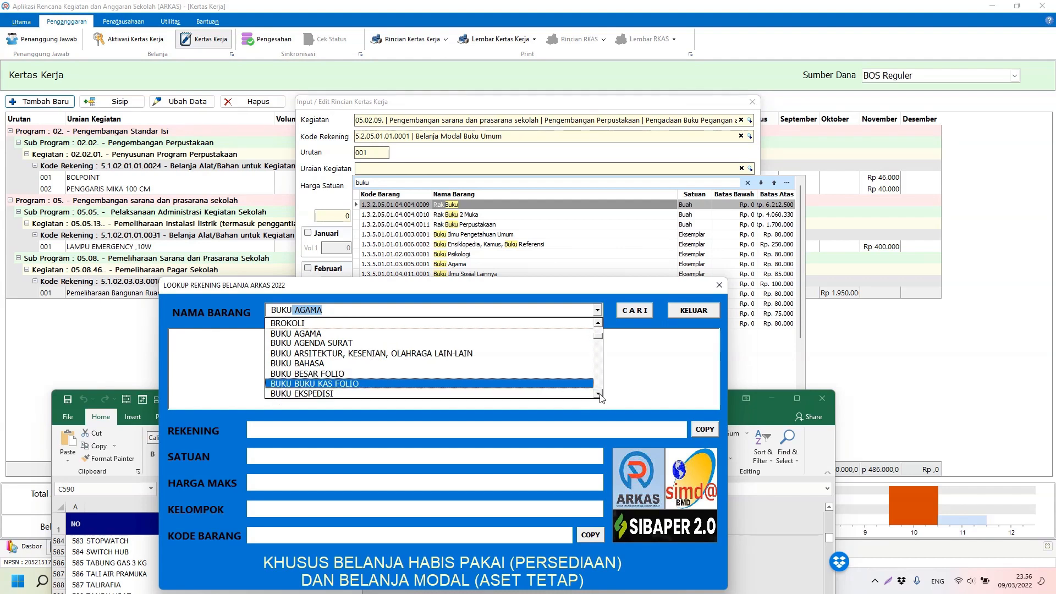
left_click(598, 395)
left_click(599, 394)
left_click(598, 394)
left_click(599, 394)
left_click(598, 394)
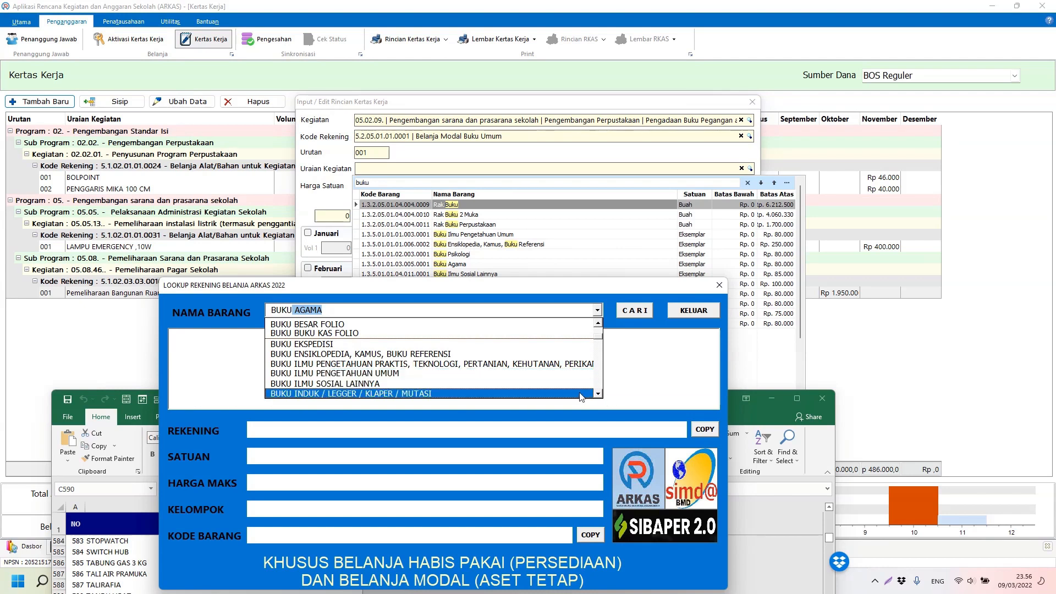
left_click(598, 394)
left_click(599, 395)
left_click(598, 395)
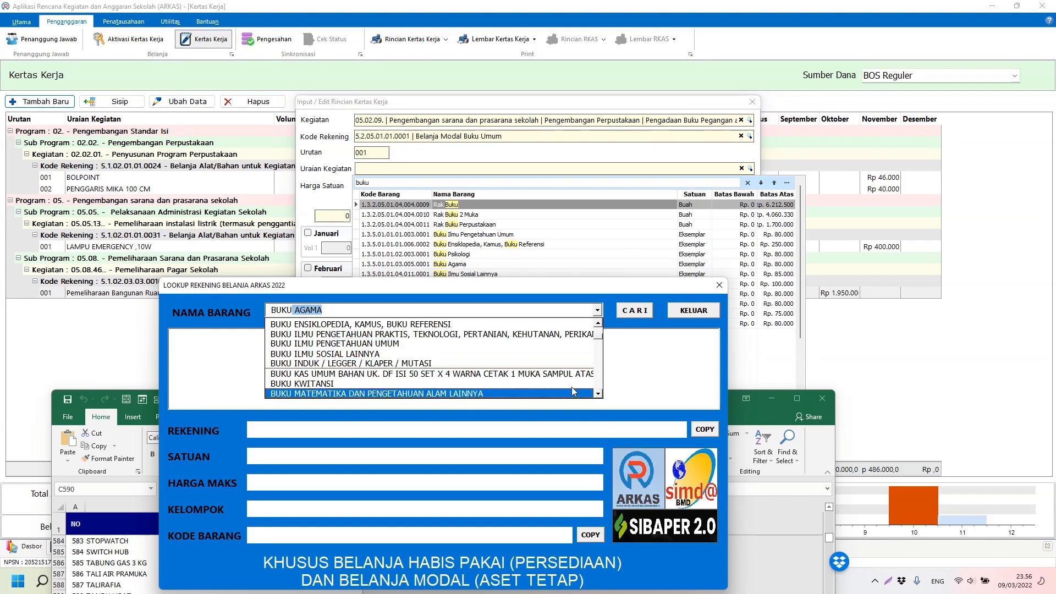
left_click(386, 346)
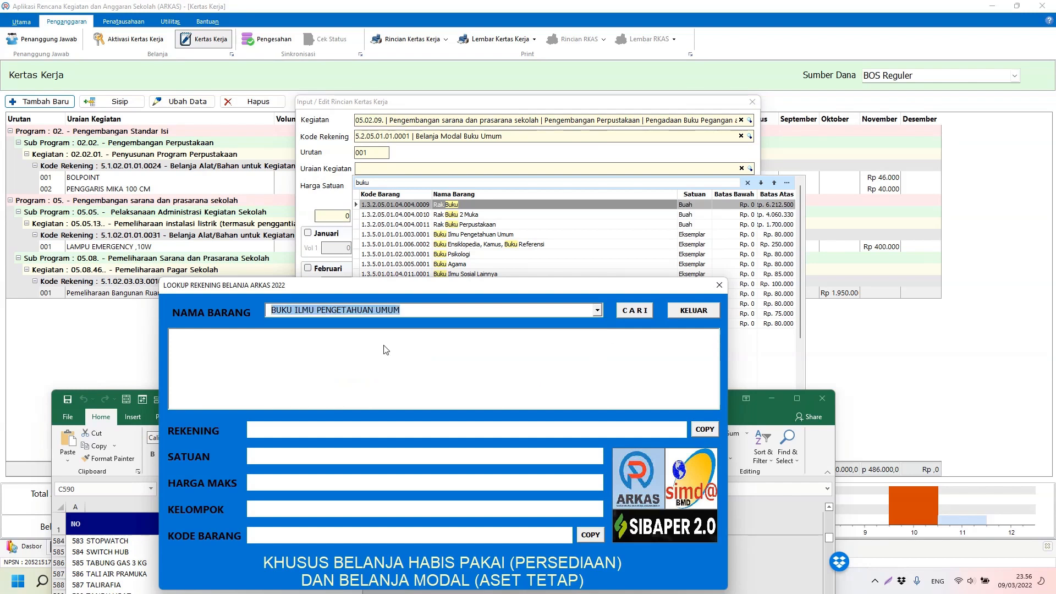
Step: Search the item, then copy its account code and item code 1.3.5.01.01.01.003.0001
left_click(638, 311)
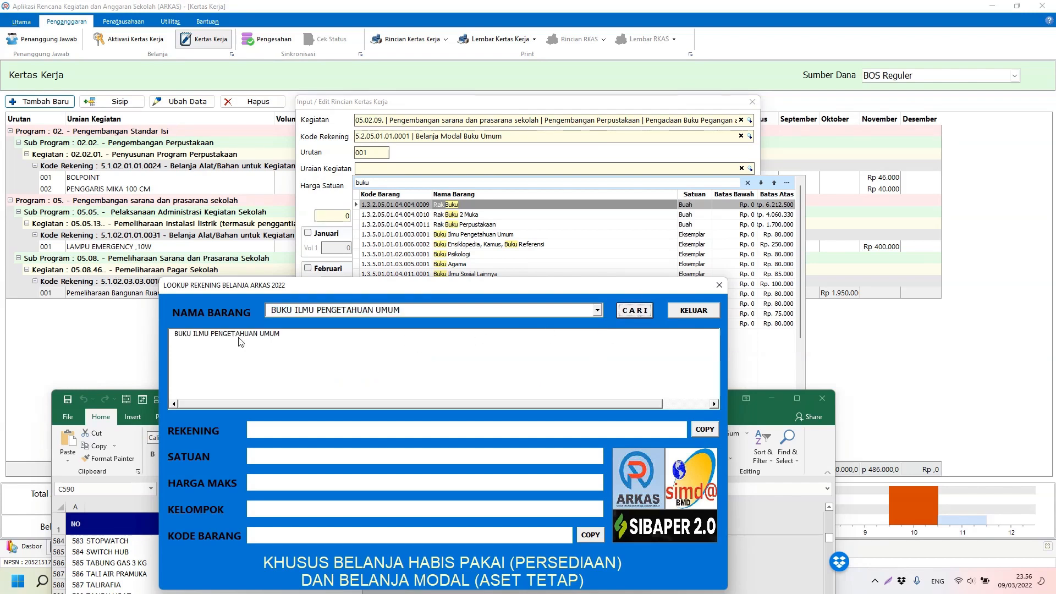
left_click(238, 337)
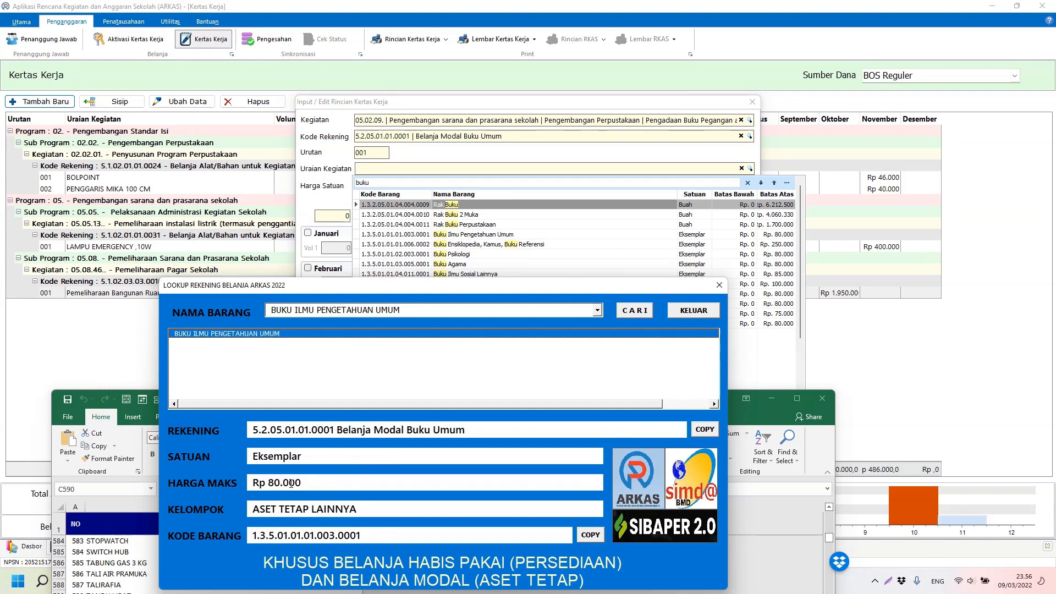
left_click(704, 429)
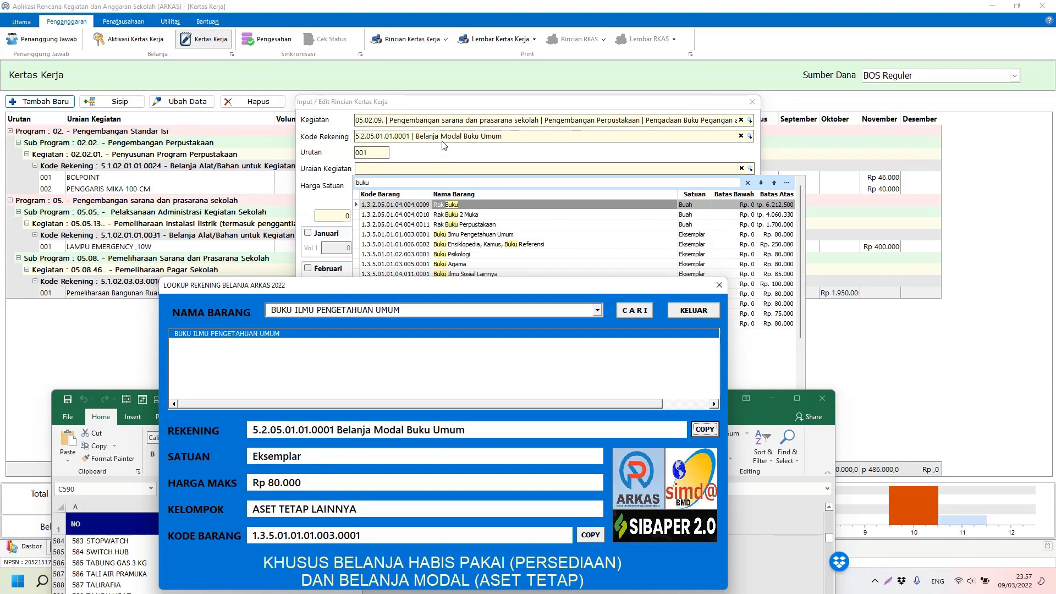
left_click(592, 540)
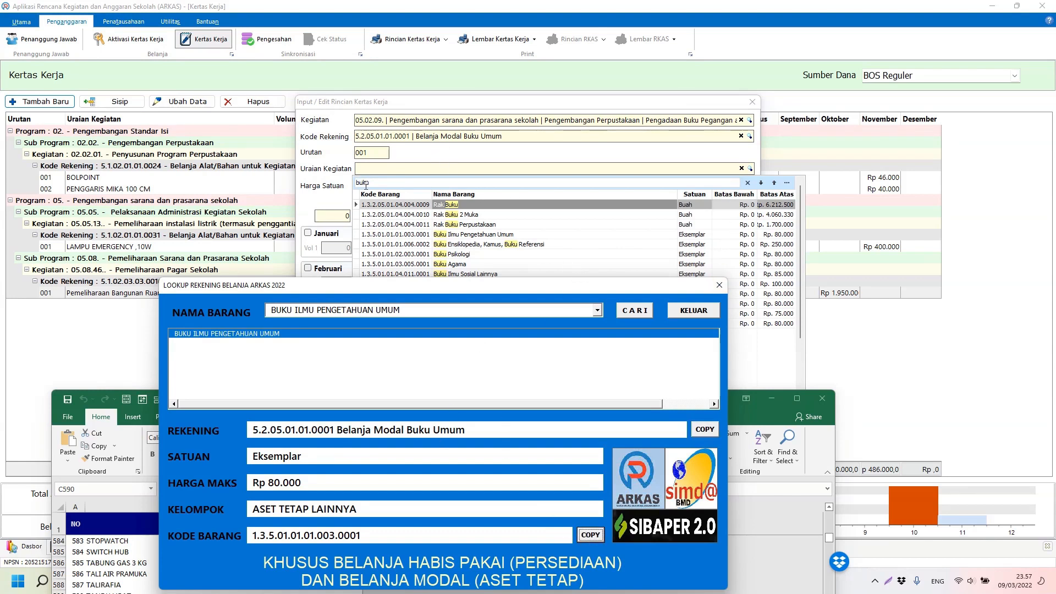
Step: Paste the item code into the ARKAS search and pick Buku Ilmu Pengetahuan Umum at 75.000
left_click(366, 184)
right_click(366, 184)
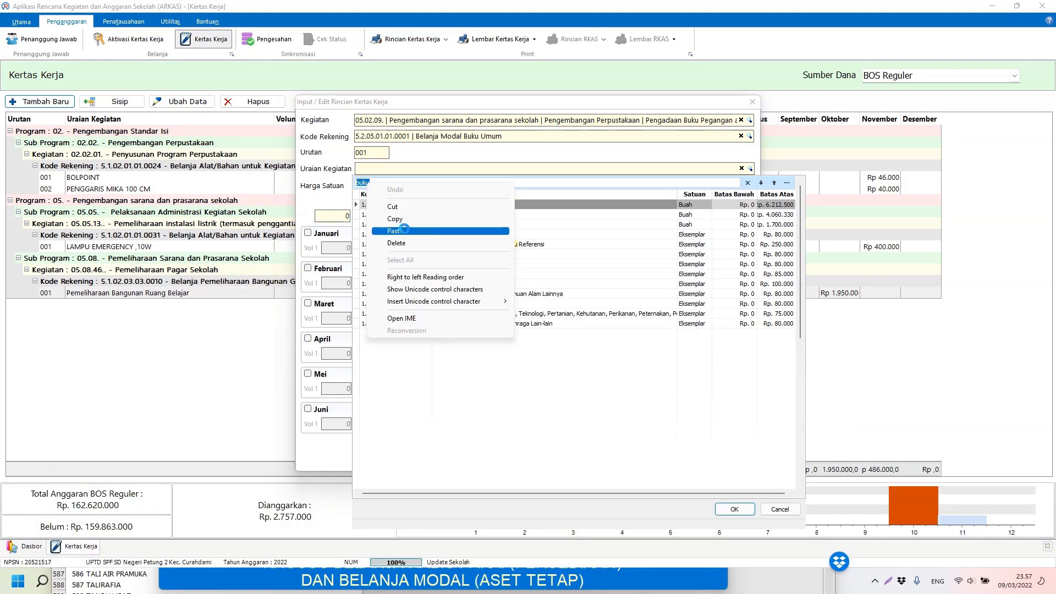
left_click(405, 231)
left_click(492, 204)
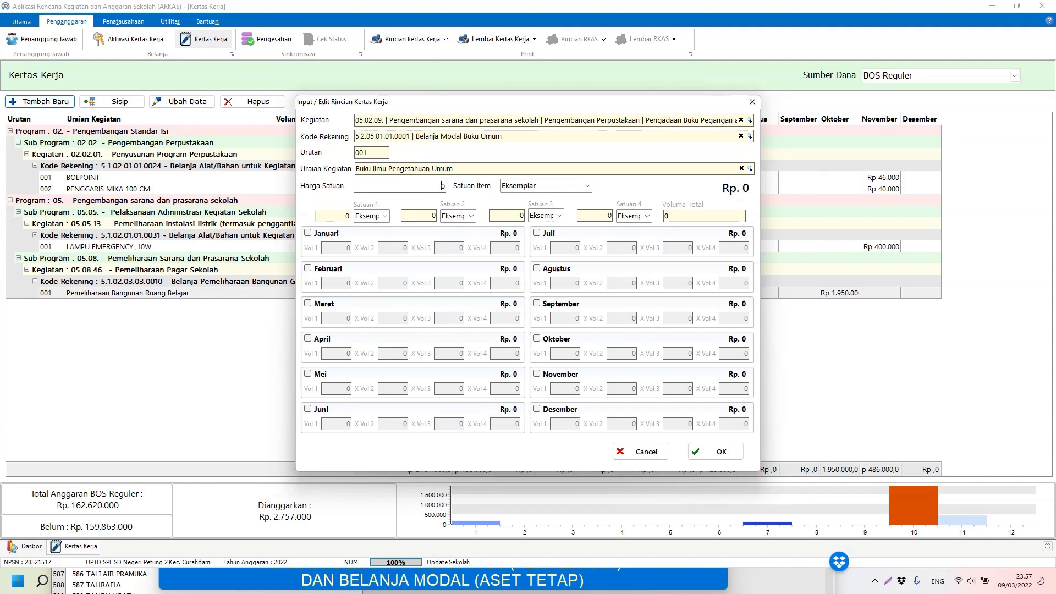
type("0")
key("BackSpace")
Step: Schedule 130 copies in November, totalling Rp 9.750.000, and save the line
left_click(545, 377)
type("2")
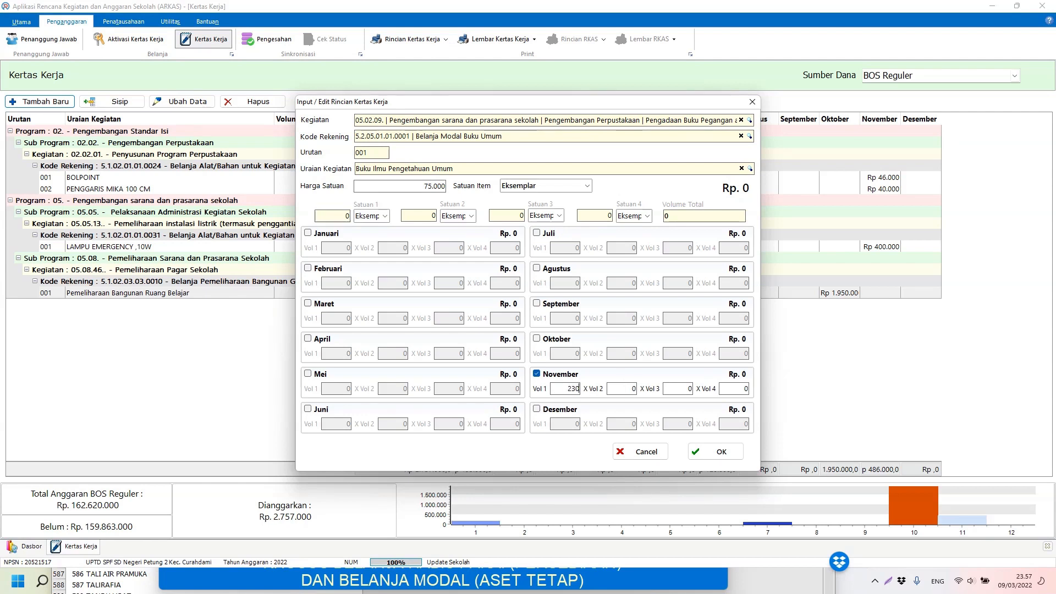
type("30")
key("Tab")
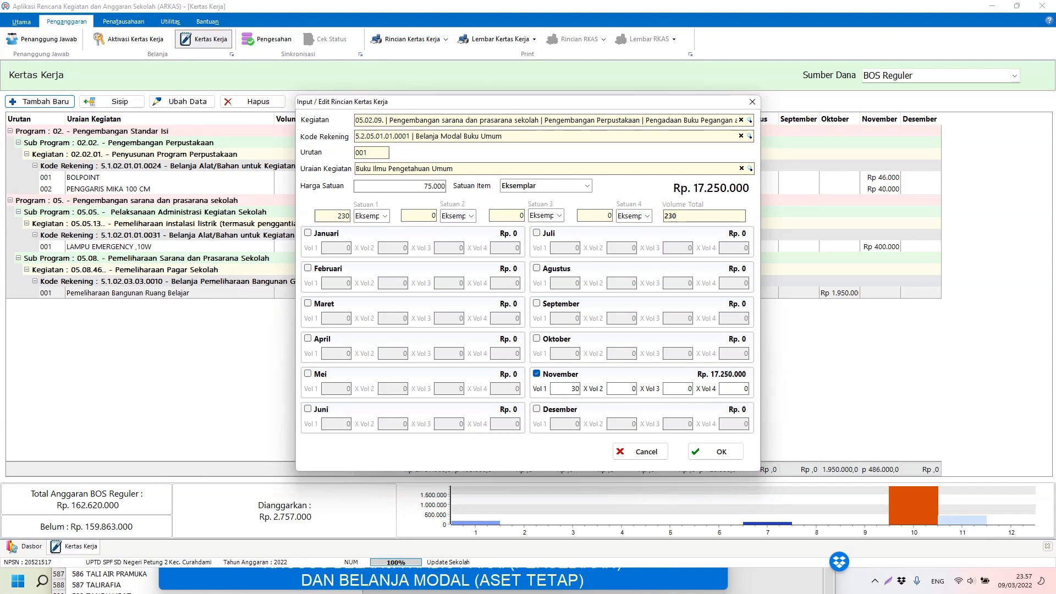
left_click(570, 389)
left_click(691, 219)
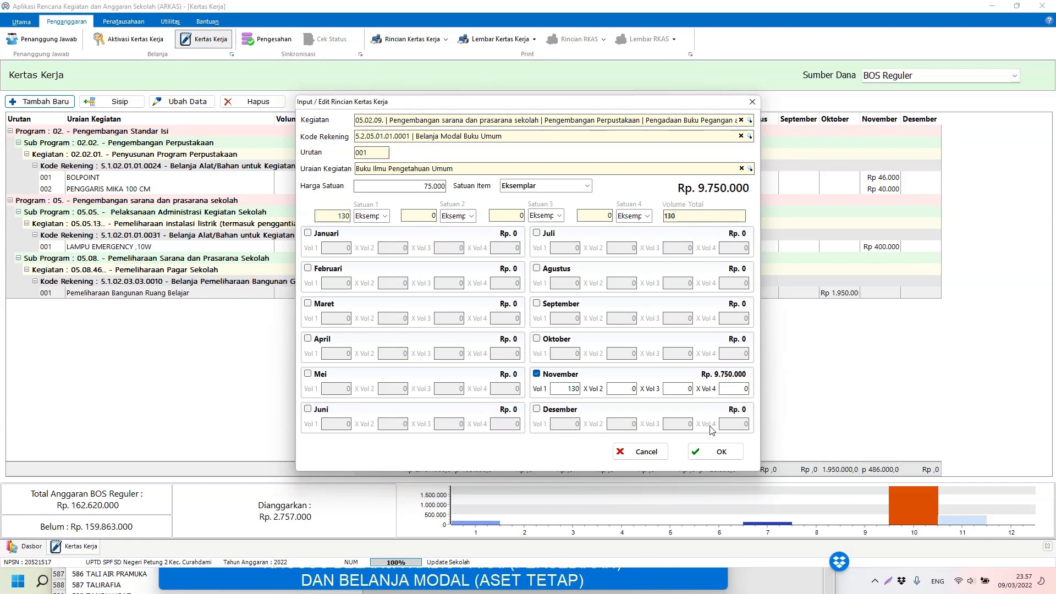
left_click(718, 453)
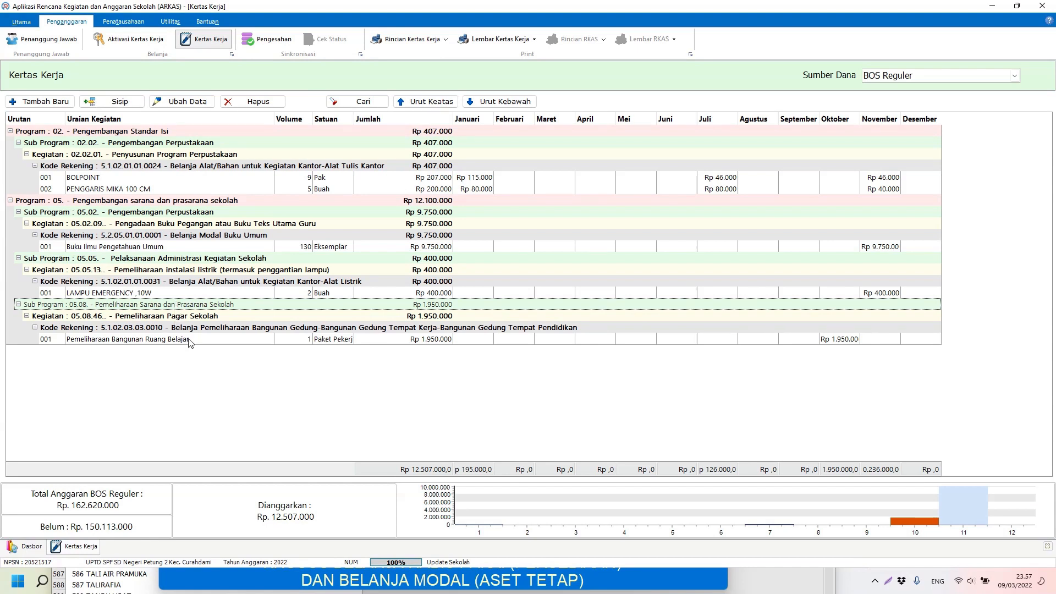
Step: Insert a new line 002 under activity 05.02.09 below Buku Ilmu Pengetahuan Umum
left_click(165, 248)
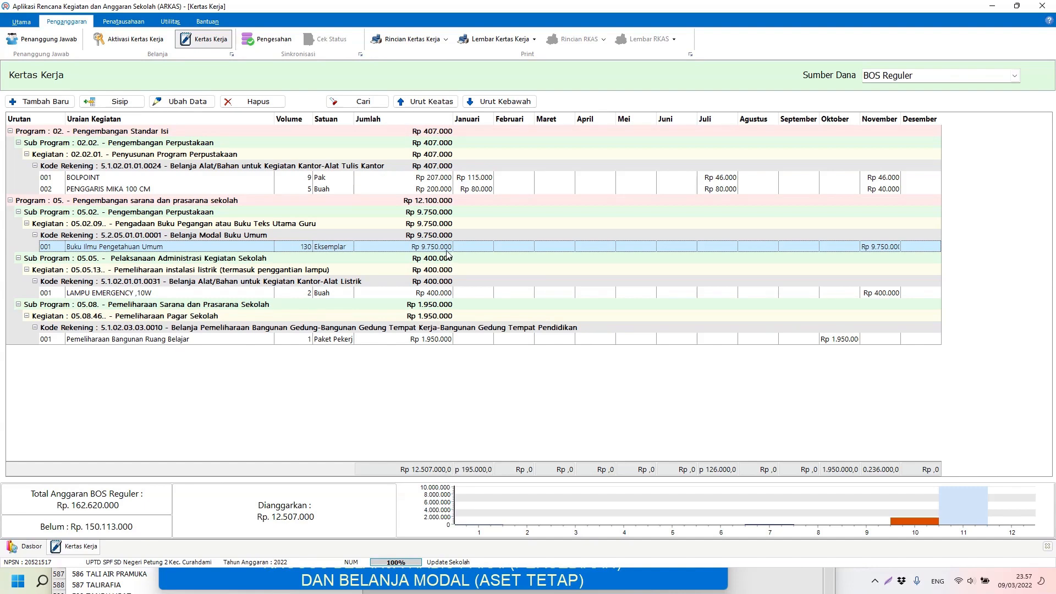
left_click(125, 103)
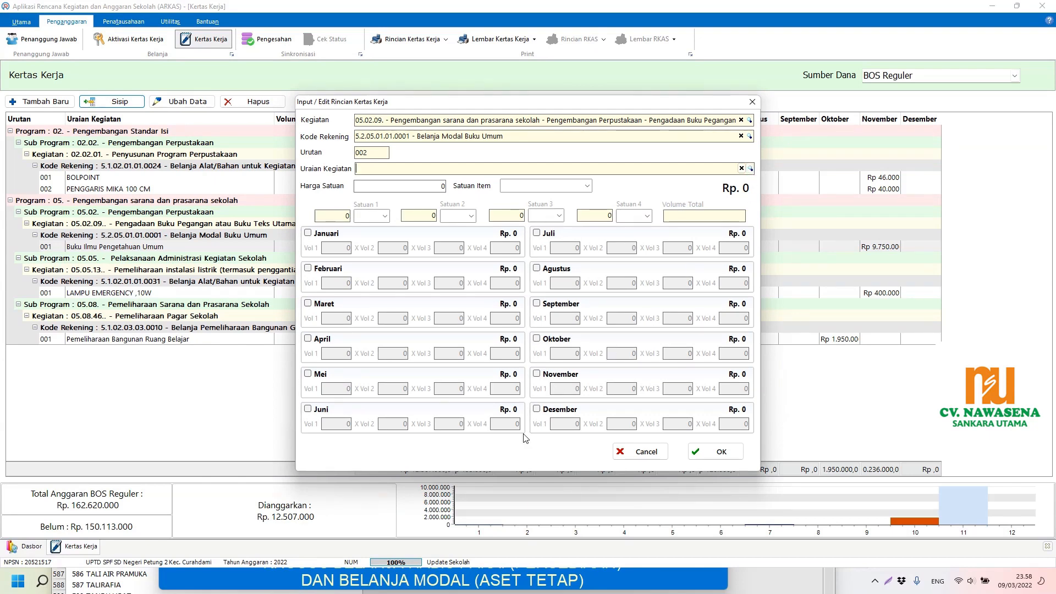
left_click(502, 577)
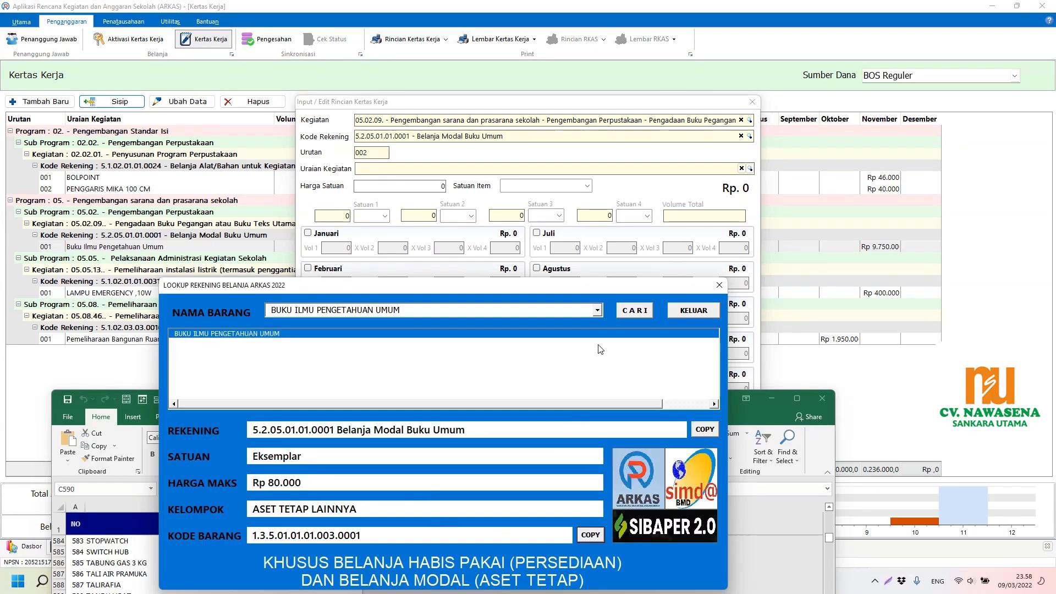
Step: Look up BUKU AGAMA in the lookup tool and copy its account code 5.2.05.01.01.0003
left_click(597, 311)
scroll(599, 324, "up", 7)
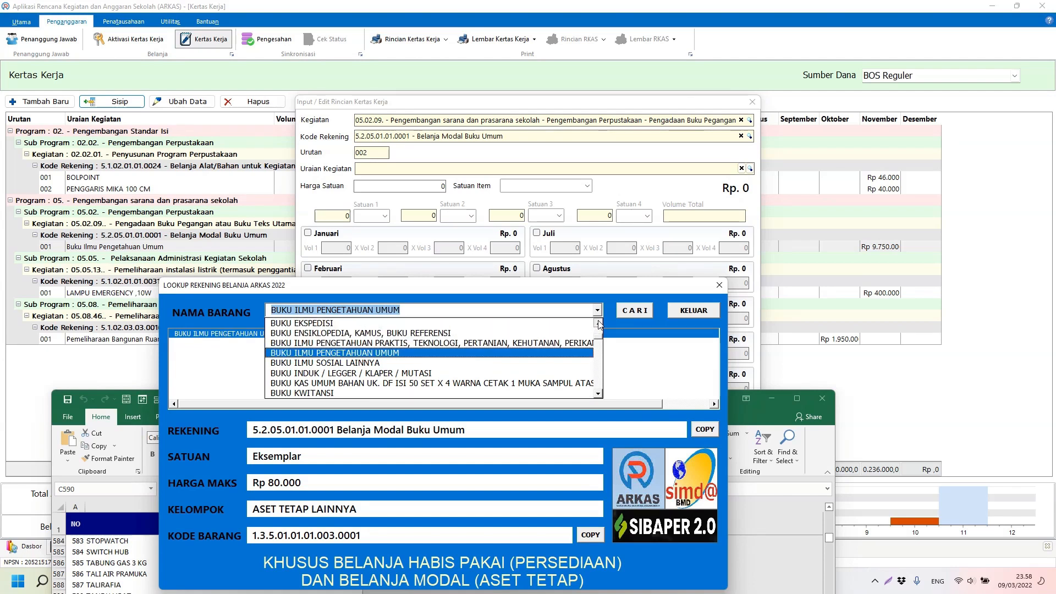
scroll(599, 324, "up", 2)
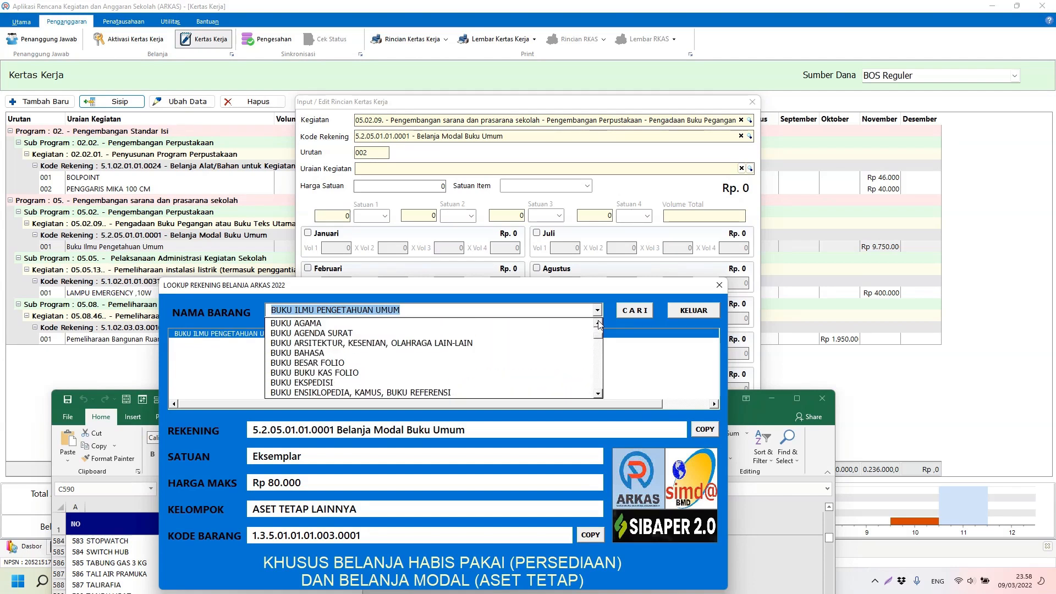
left_click(569, 332)
left_click(634, 312)
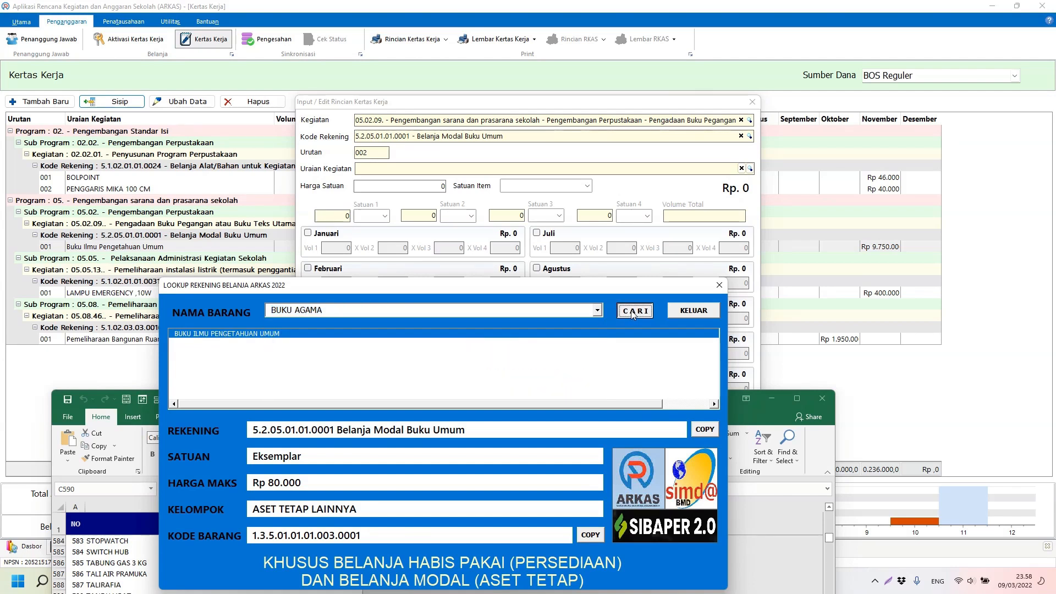
left_click(284, 333)
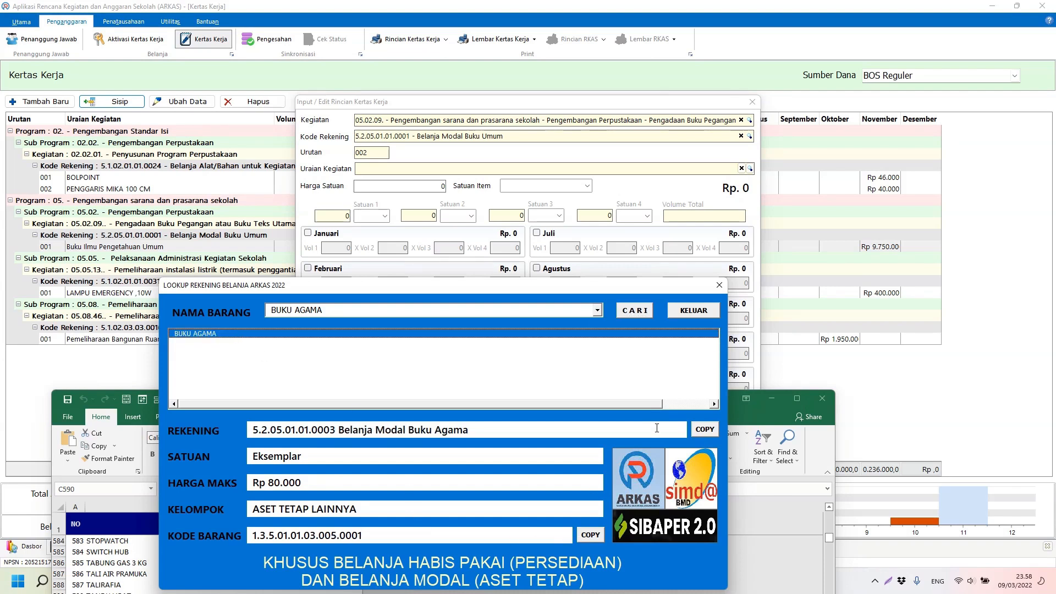
left_click(702, 430)
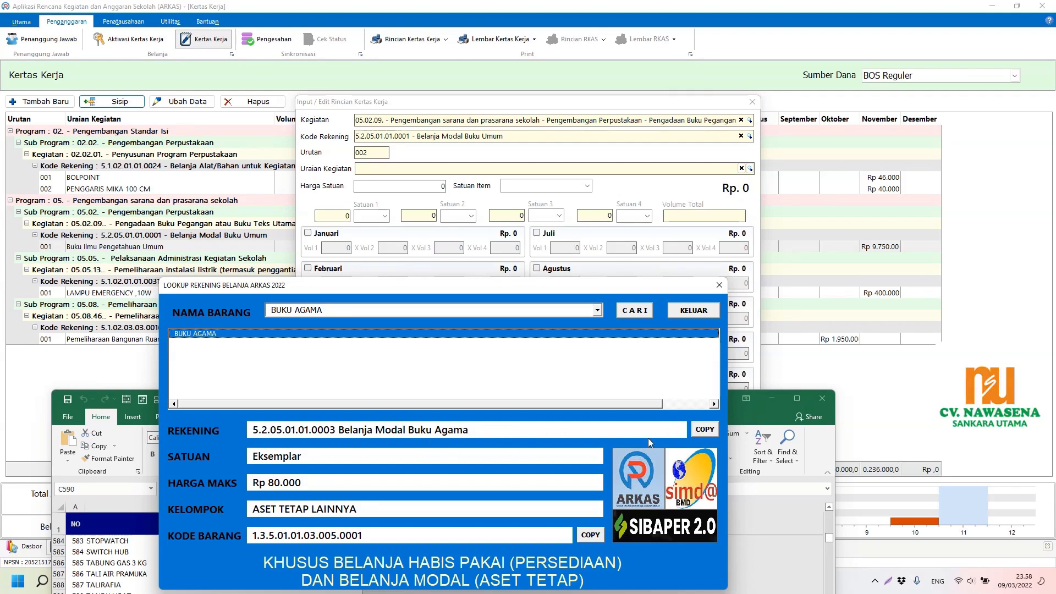
left_click(704, 431)
left_click(749, 136)
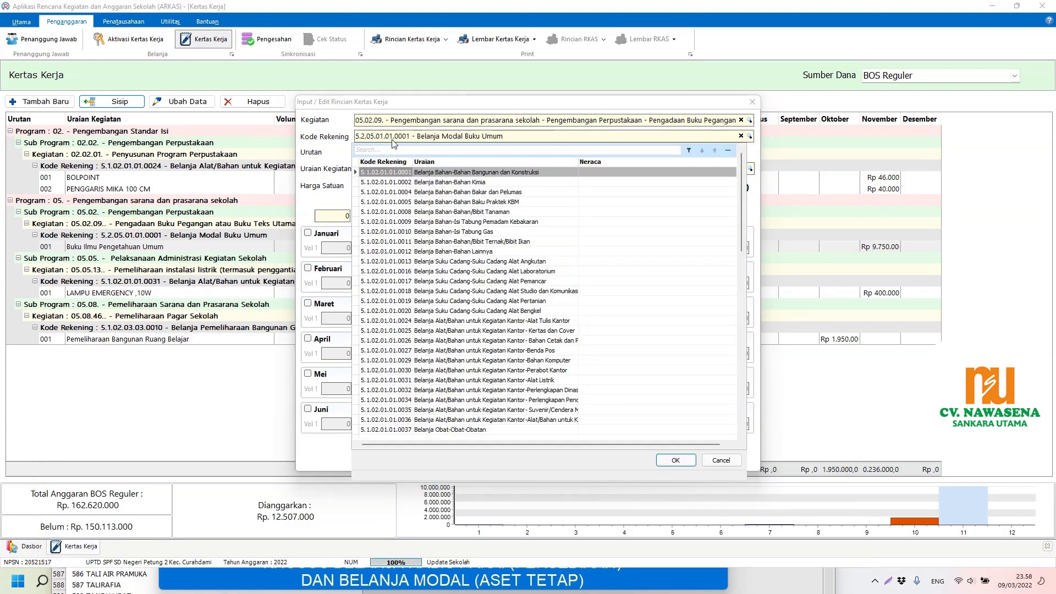
Step: Set the line's account to 5.2.05.01.01.0003 Belanja Modal Buku Agama by pasting the code
right_click(407, 150)
left_click(440, 193)
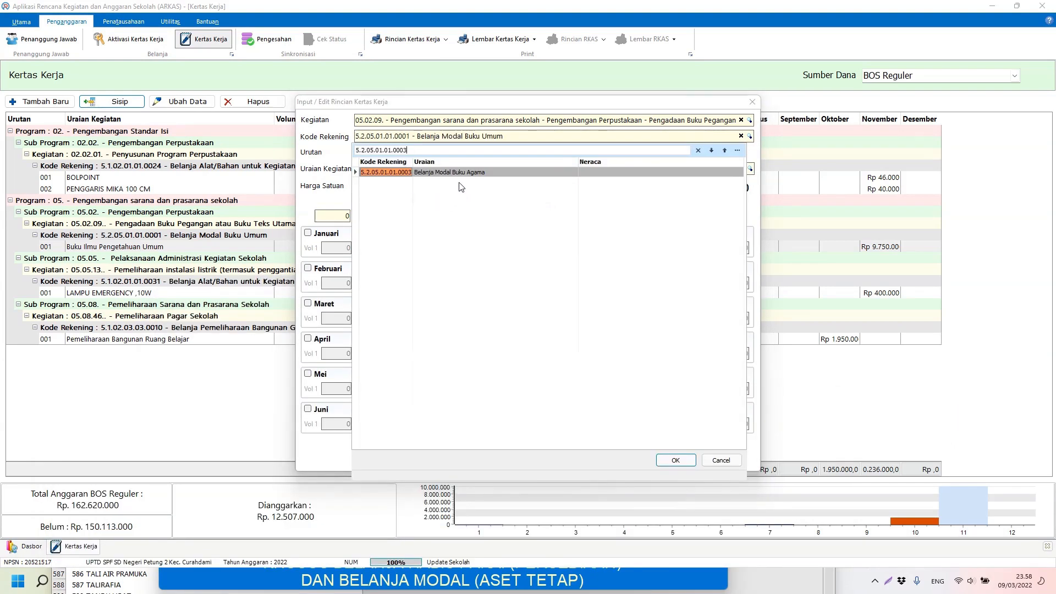
left_click(464, 175)
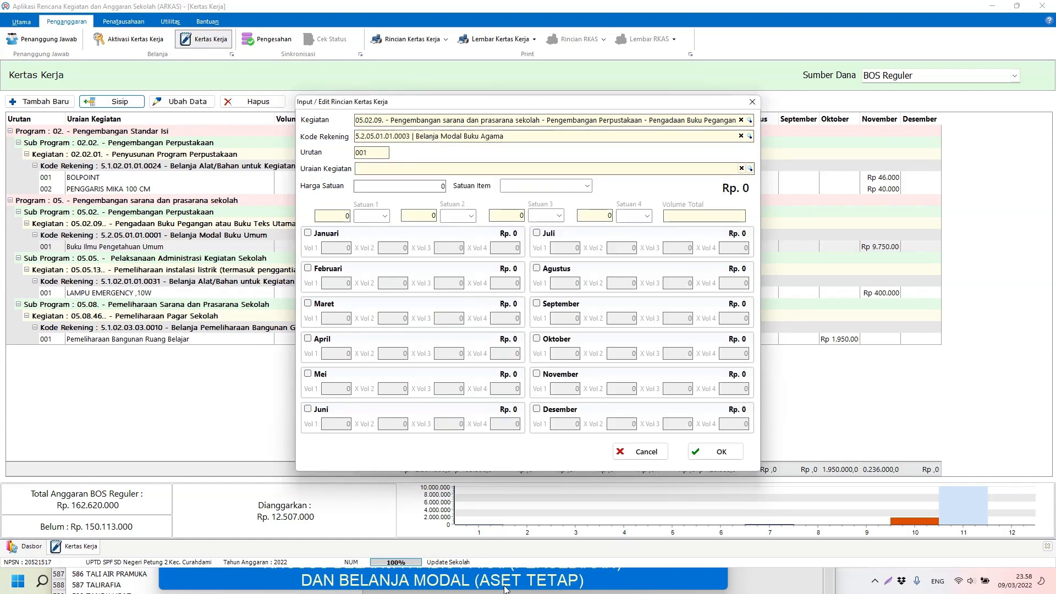
Step: Copy the Buku Agama item code and choose Buku Agama as the description
left_click(505, 580)
left_click(581, 539)
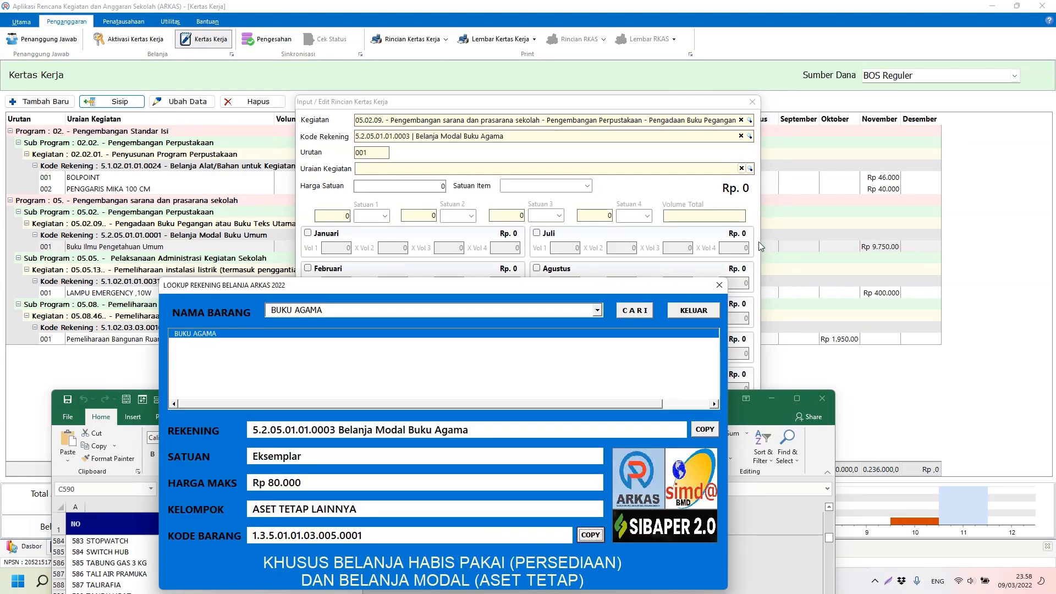
left_click(749, 168)
right_click(430, 186)
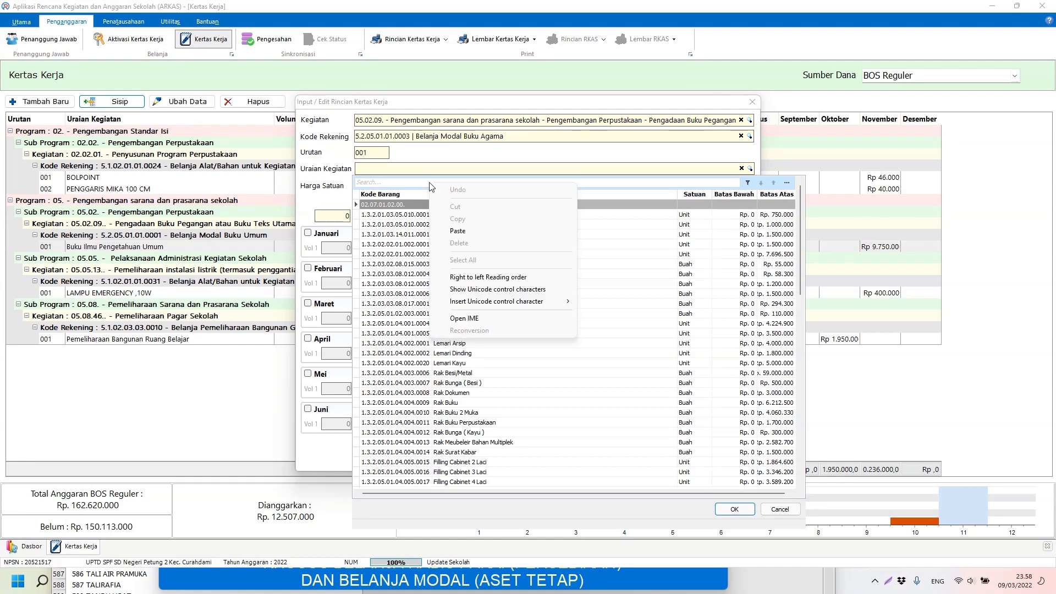
left_click(511, 231)
double_click(472, 205)
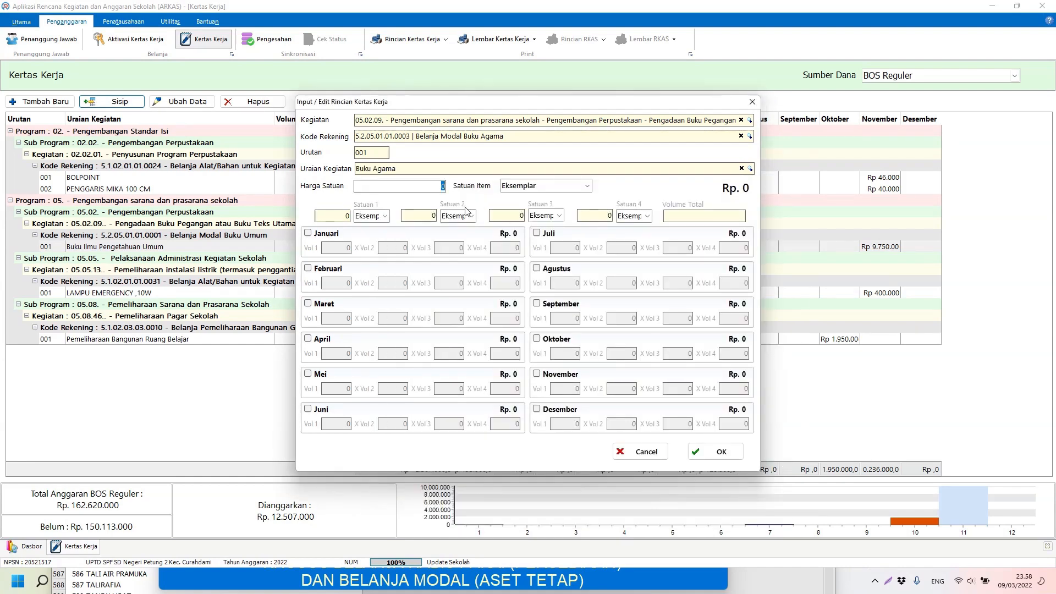
Step: Enter unit price 70000 and 25 copies in November (Rp 1.750.000), then save
left_click(413, 584)
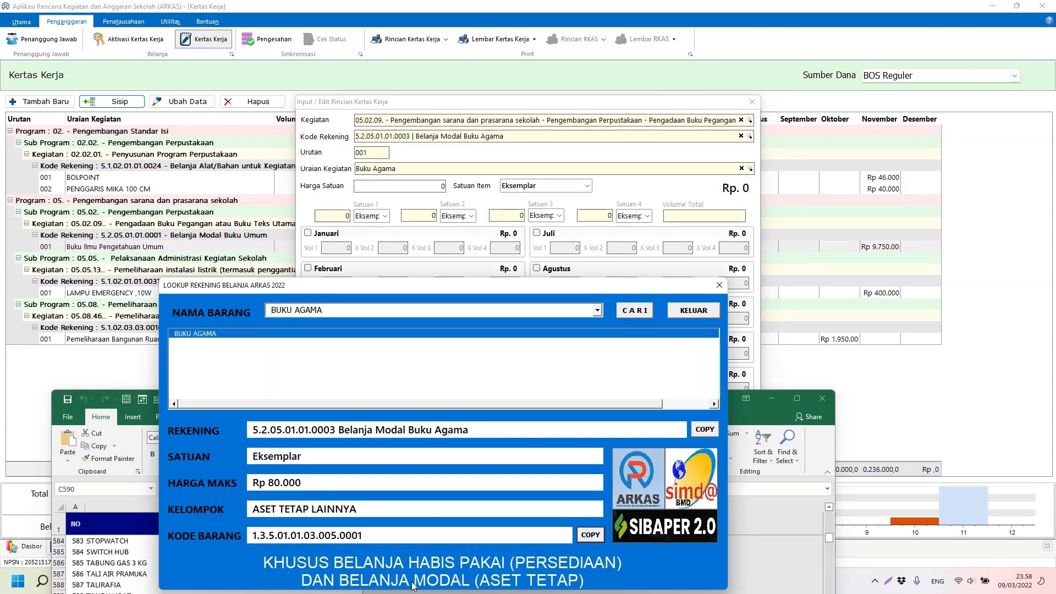
left_click(484, 191)
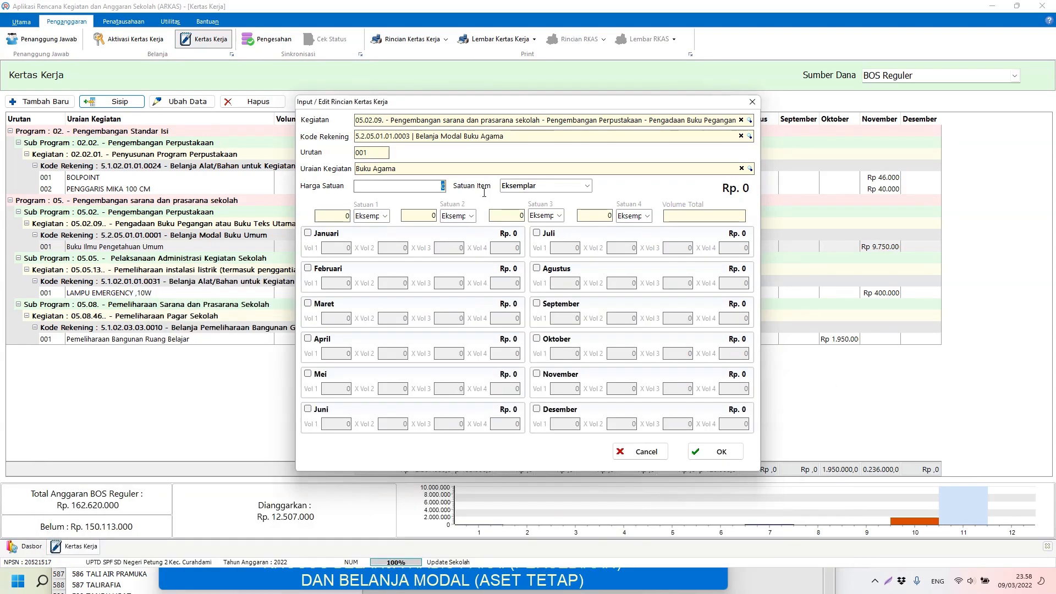
type("70000")
left_click(564, 377)
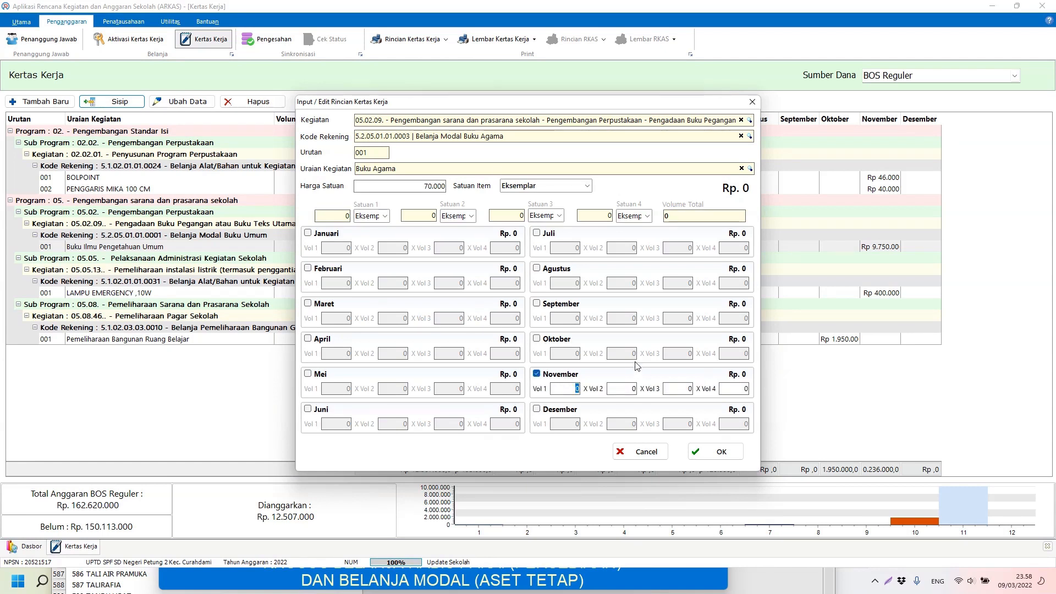
type("2")
type("5")
left_click(631, 389)
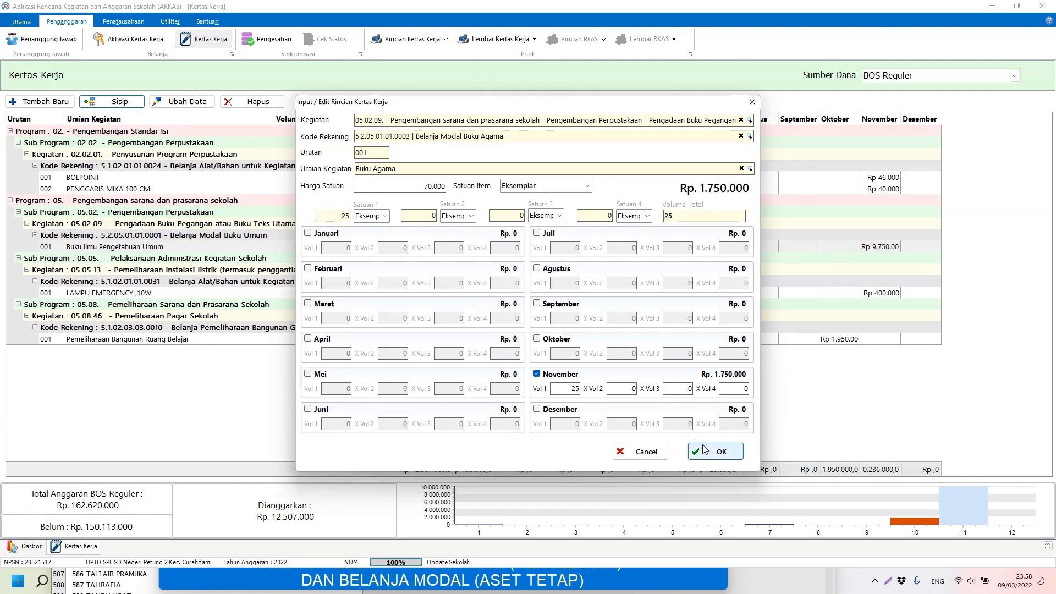
left_click(717, 452)
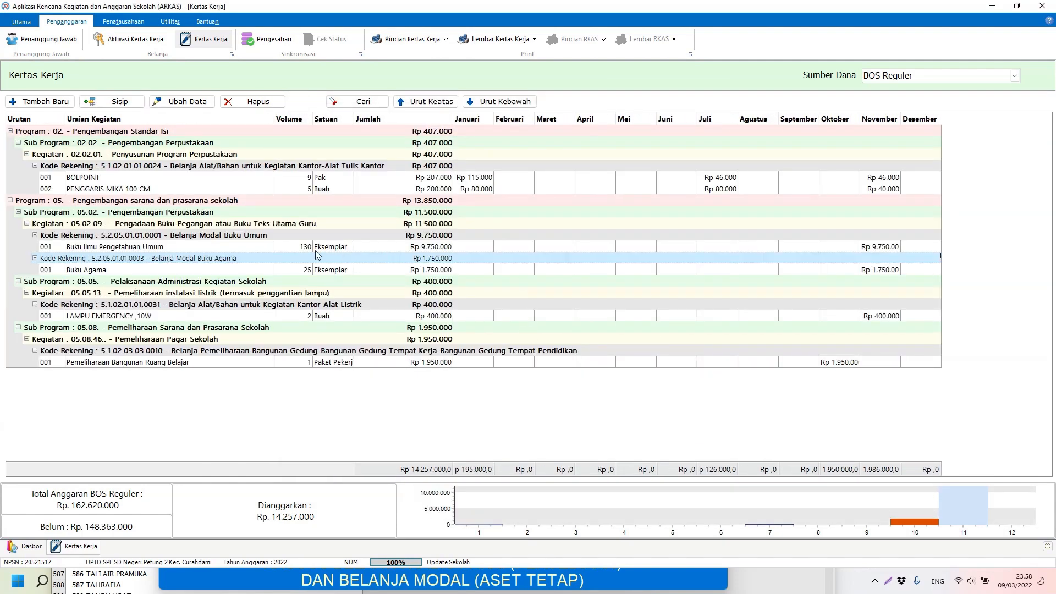
Step: Review the 05.02.09, Buku Ilmu Pengetahuan Umum and Buku Agama rows, then raise the lookup tool
left_click(106, 249)
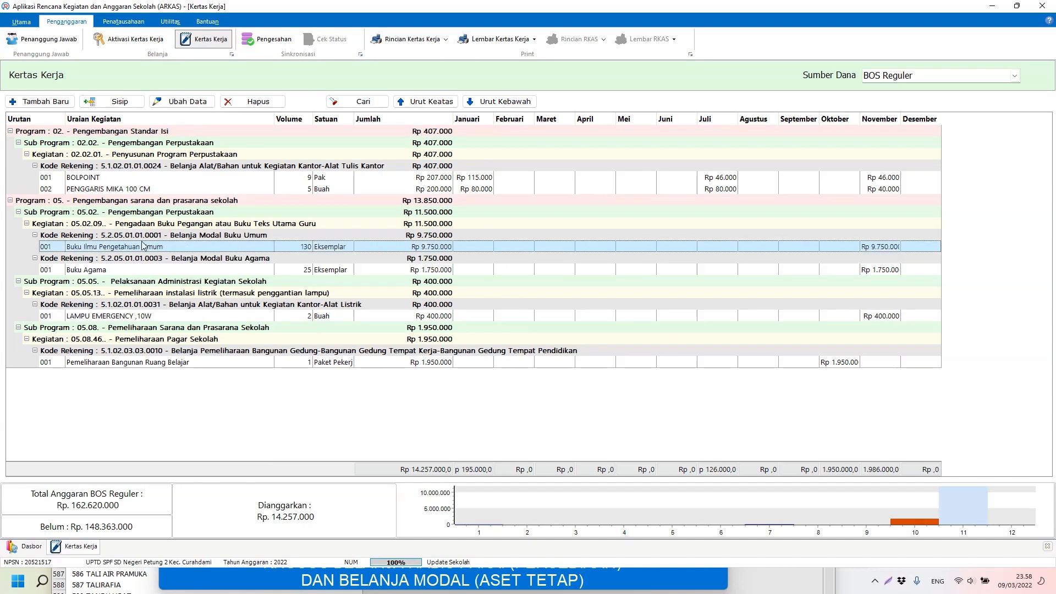
left_click(191, 225)
left_click(196, 248)
left_click(159, 269)
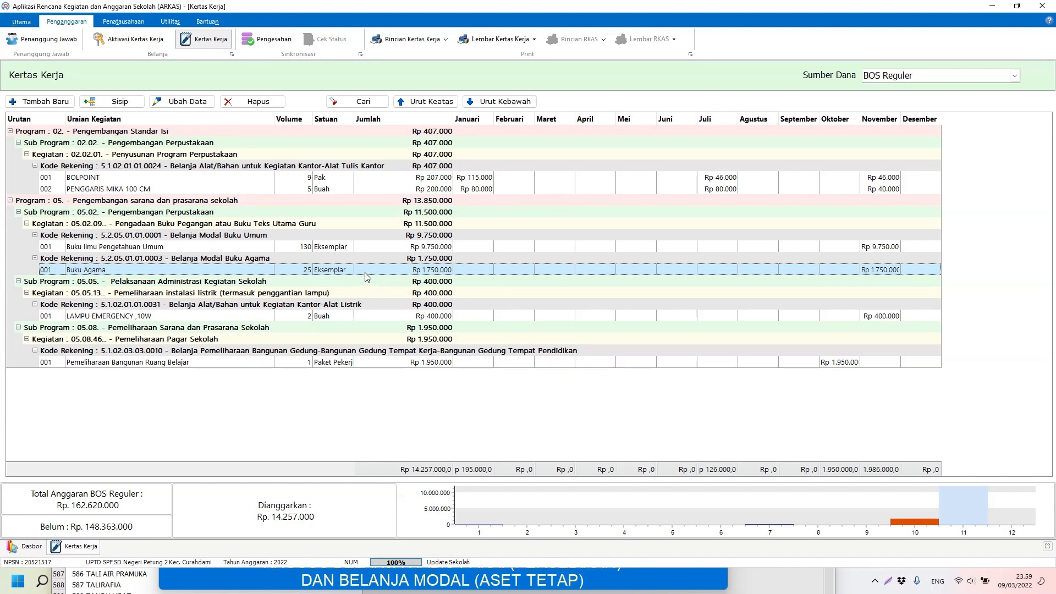
left_click(605, 587)
left_click_drag(532, 293, 586, 142)
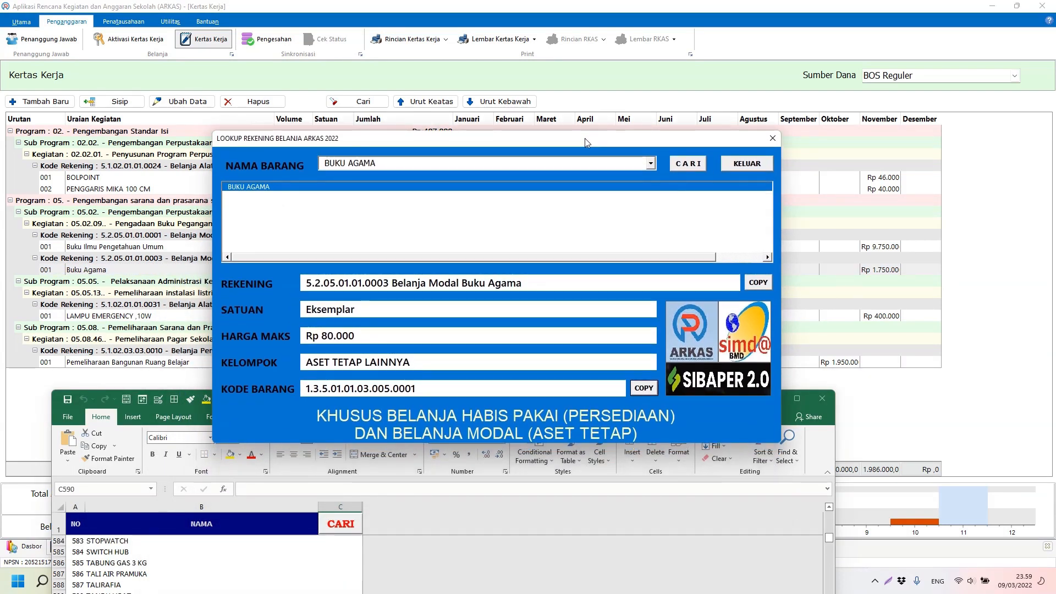